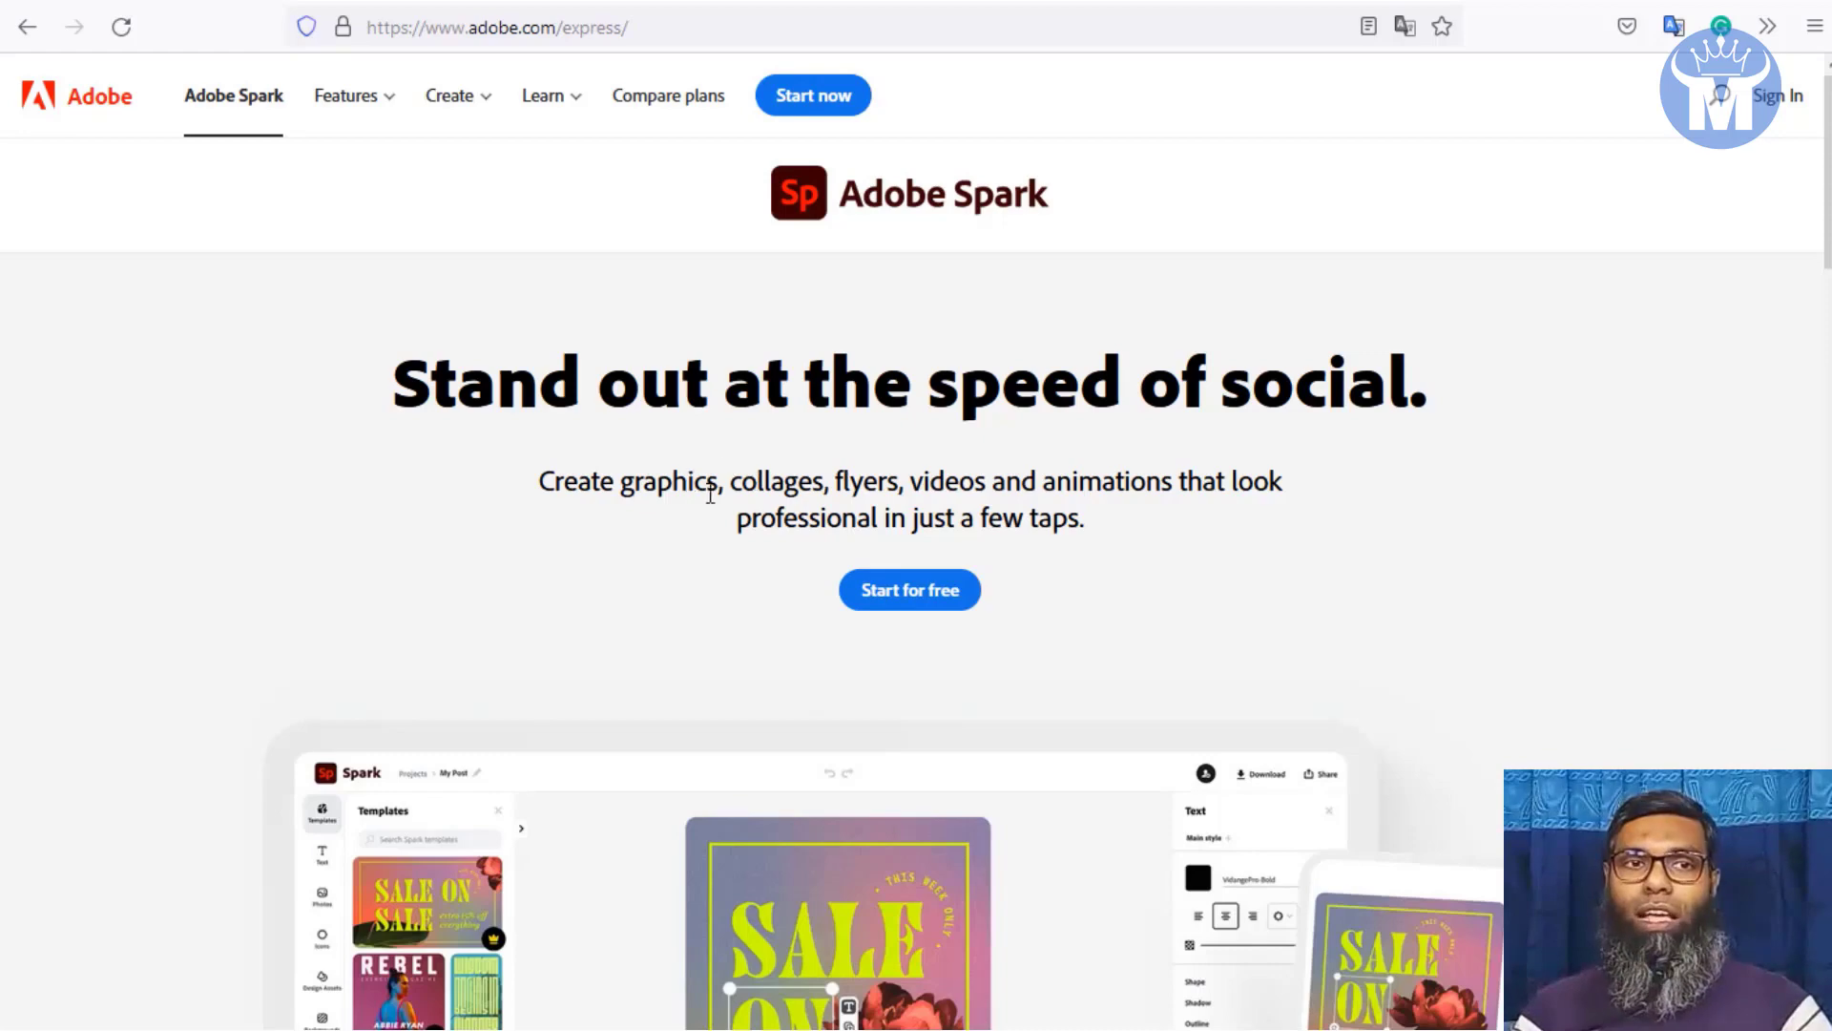
Step: Scroll down through the flyer template gallery and back up to the top
{"action": "scroll", "coordinate": [906, 506], "scroll_direction": "down", "scroll_amount": 1}
{"action": "scroll", "coordinate": [930, 534], "scroll_direction": "down", "scroll_amount": 3}
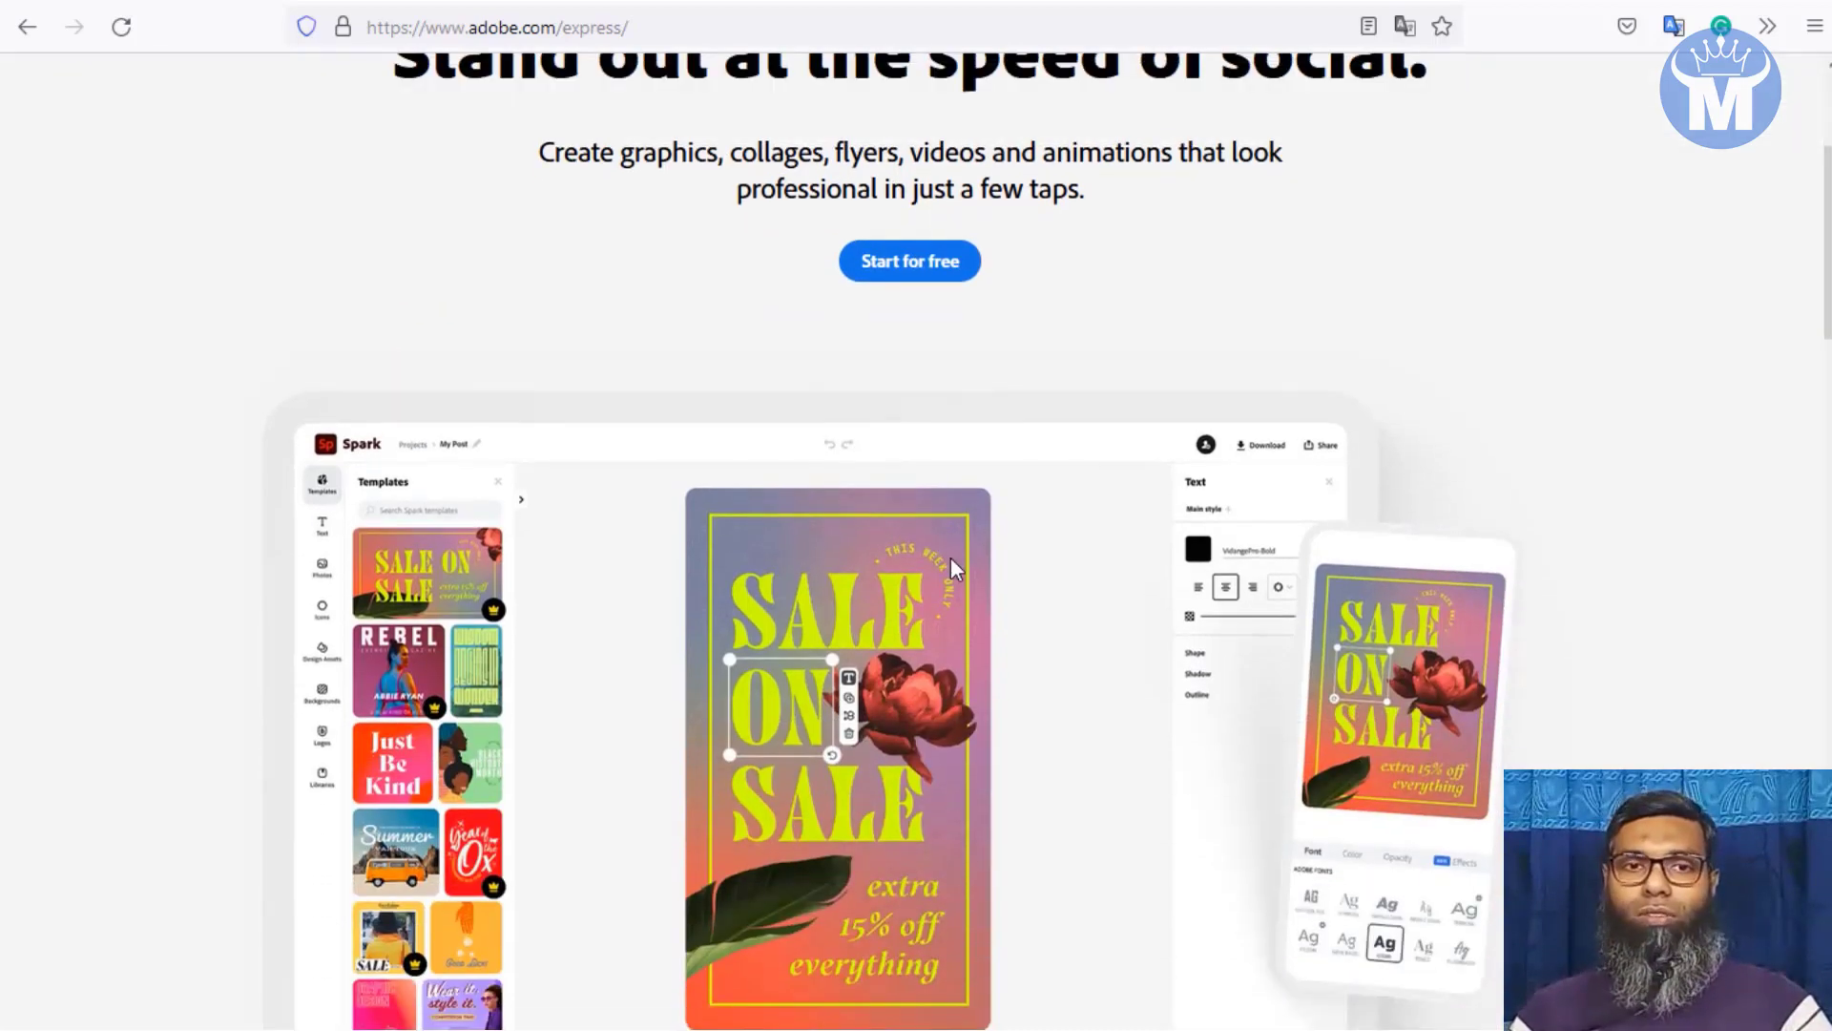
{"action": "scroll", "coordinate": [950, 573], "scroll_direction": "down", "scroll_amount": 3}
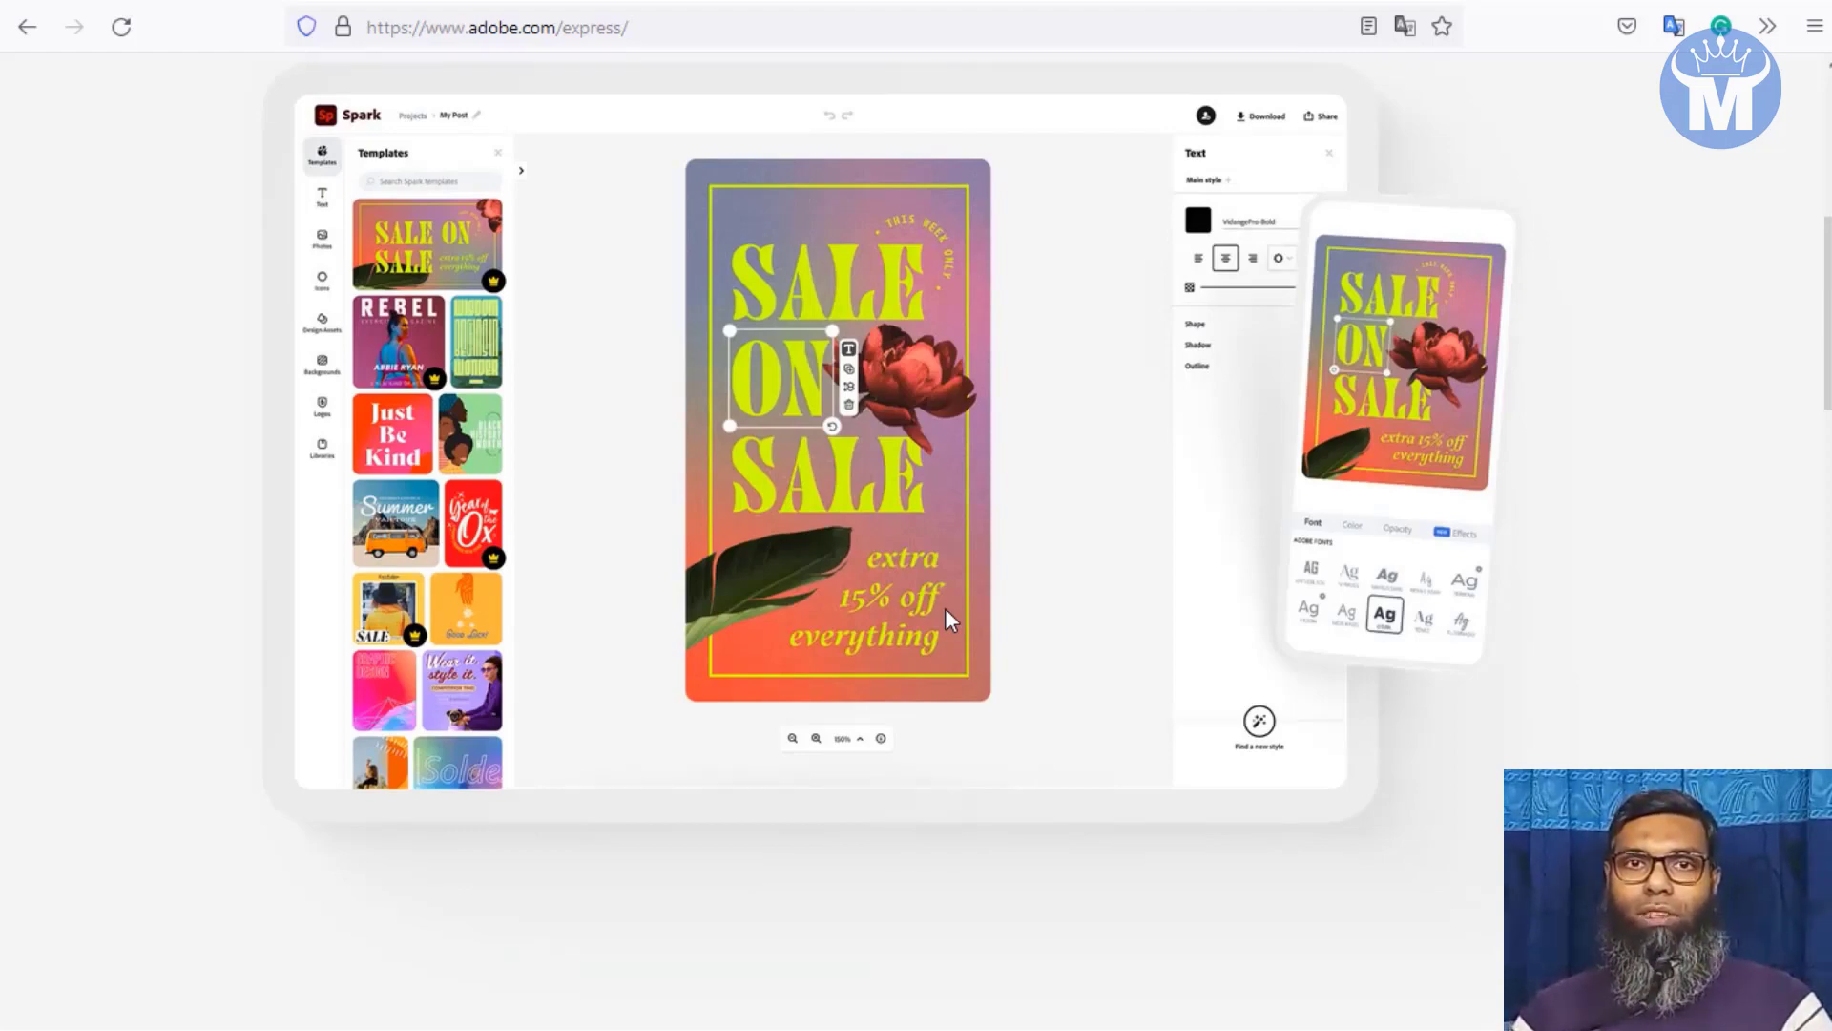
{"action": "scroll", "coordinate": [945, 609], "scroll_direction": "down", "scroll_amount": 10}
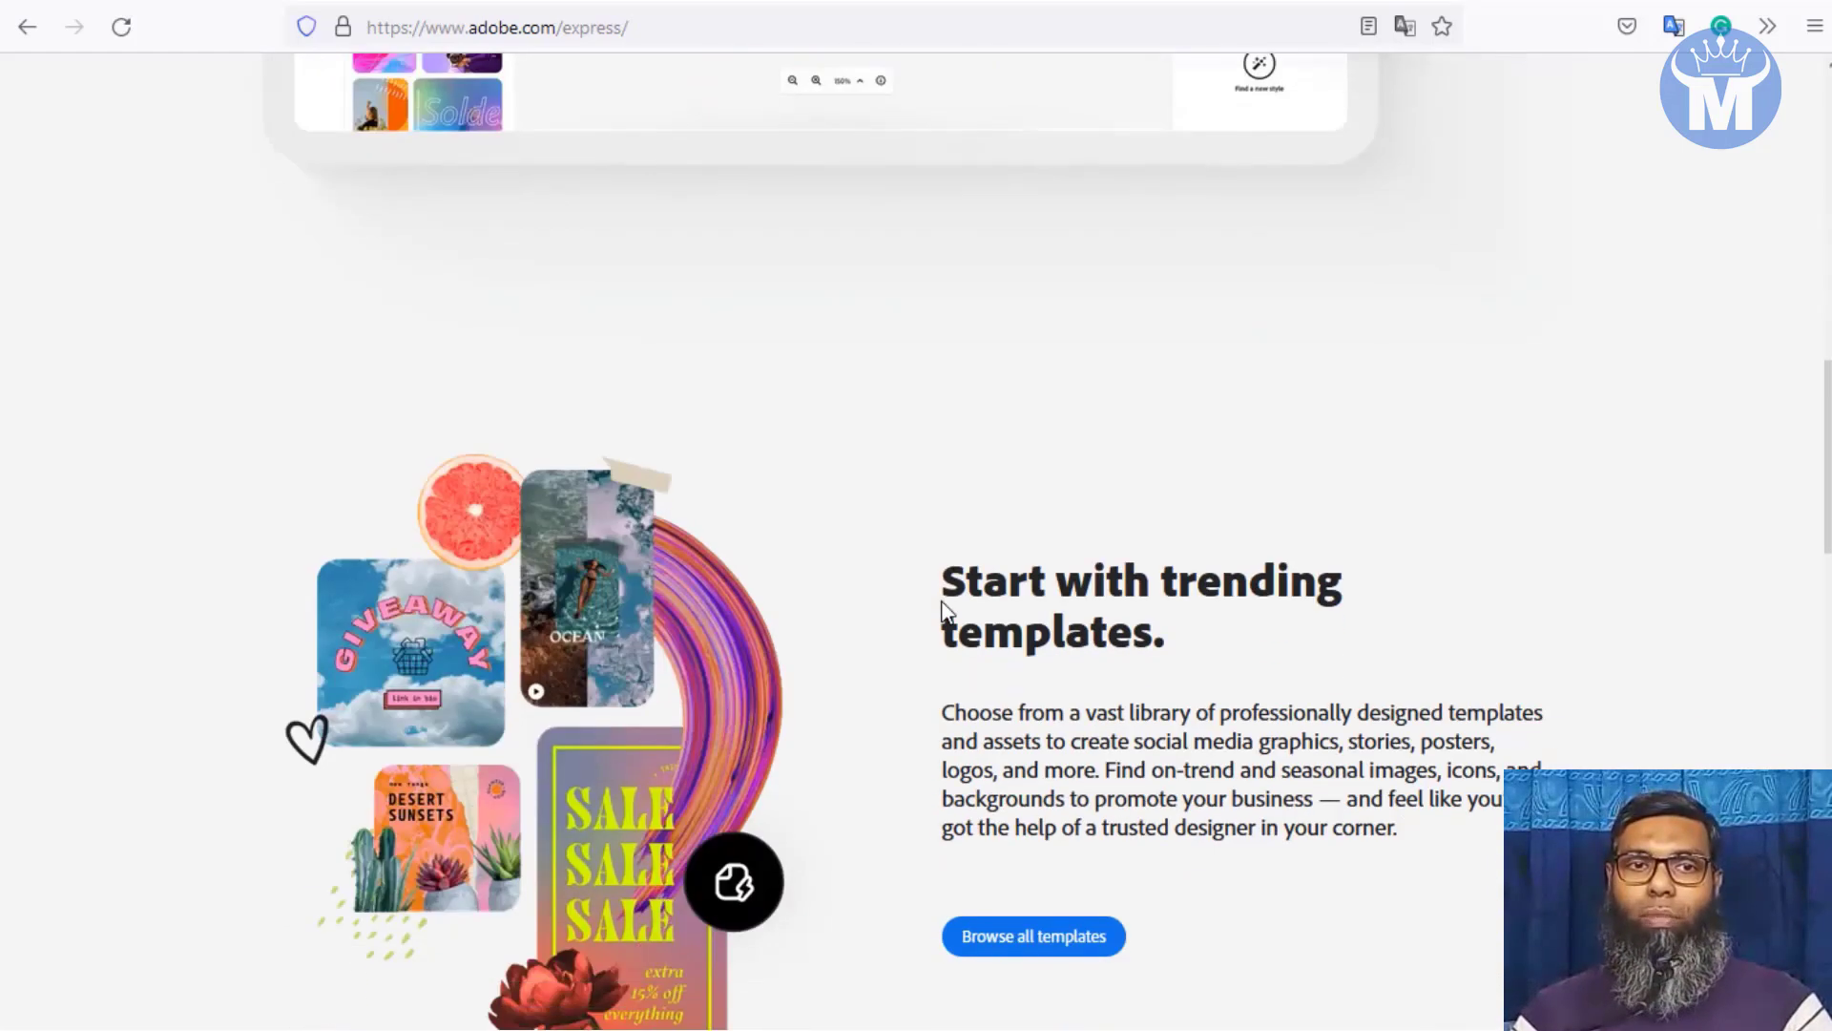
{"action": "scroll", "coordinate": [976, 541], "scroll_direction": "down", "scroll_amount": 5}
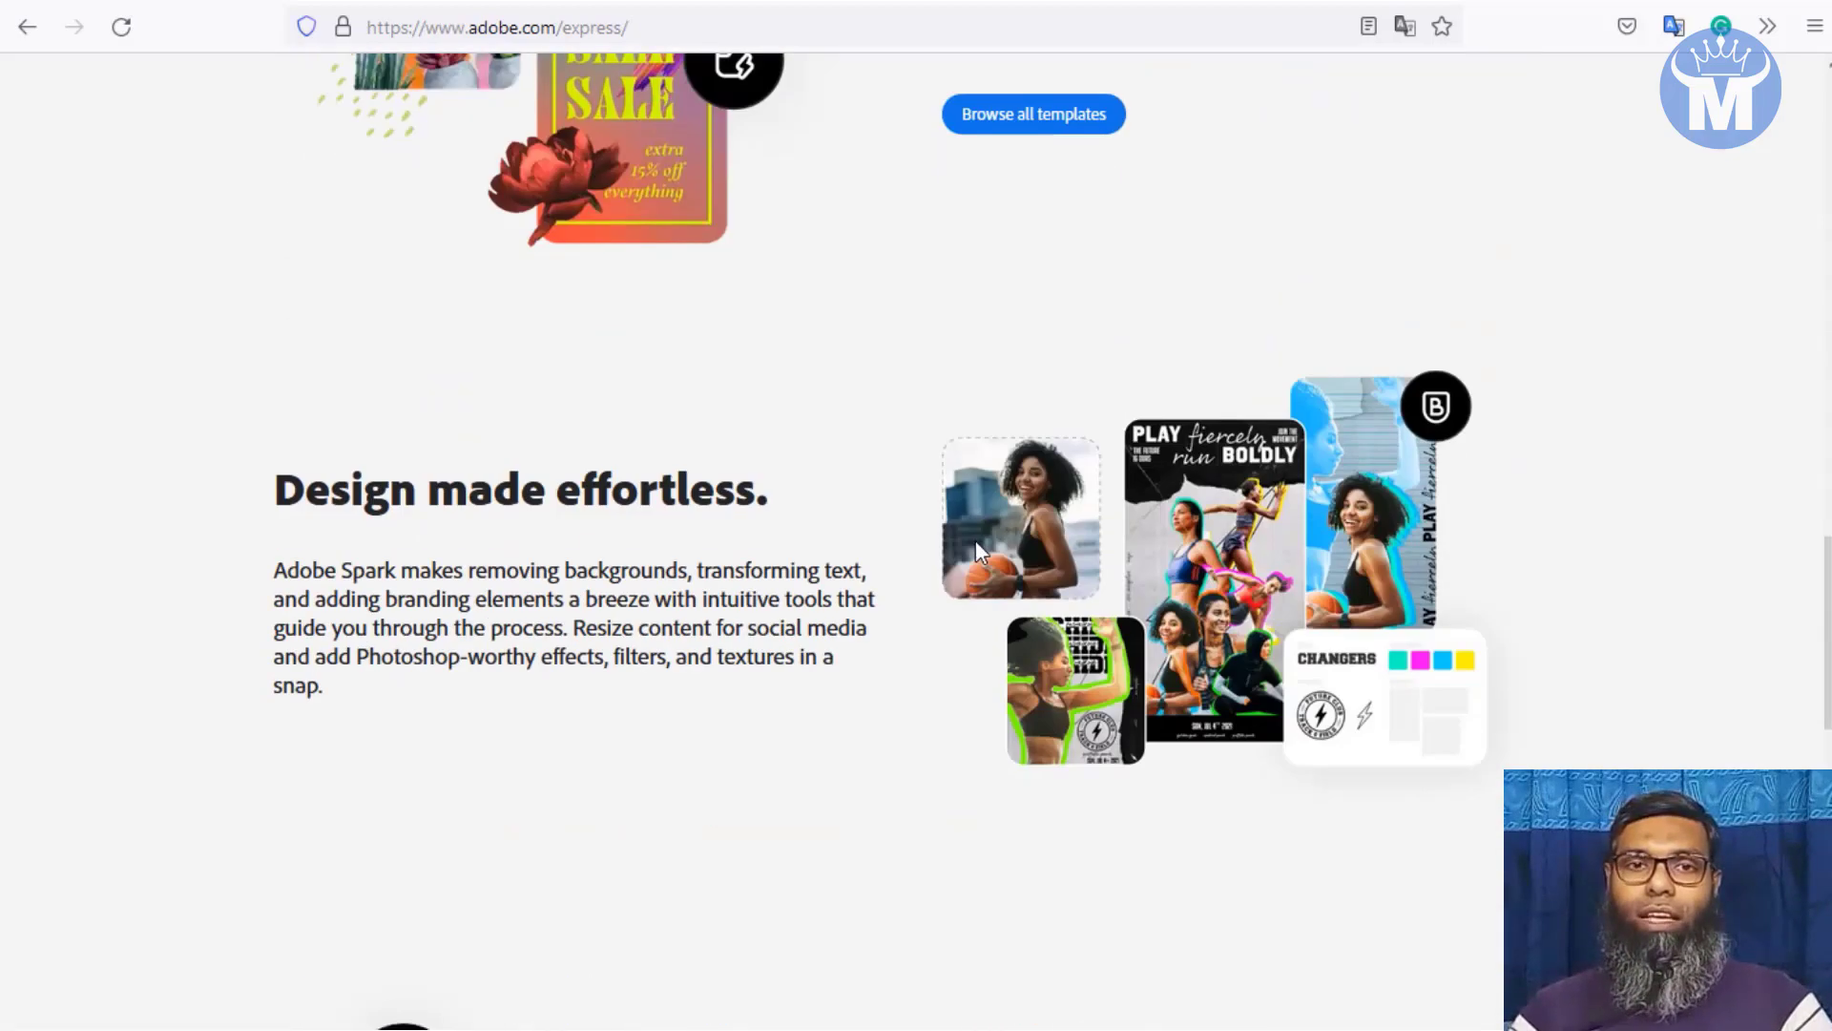
{"action": "scroll", "coordinate": [833, 559], "scroll_direction": "down", "scroll_amount": 1}
{"action": "scroll", "coordinate": [875, 561], "scroll_direction": "down", "scroll_amount": 9}
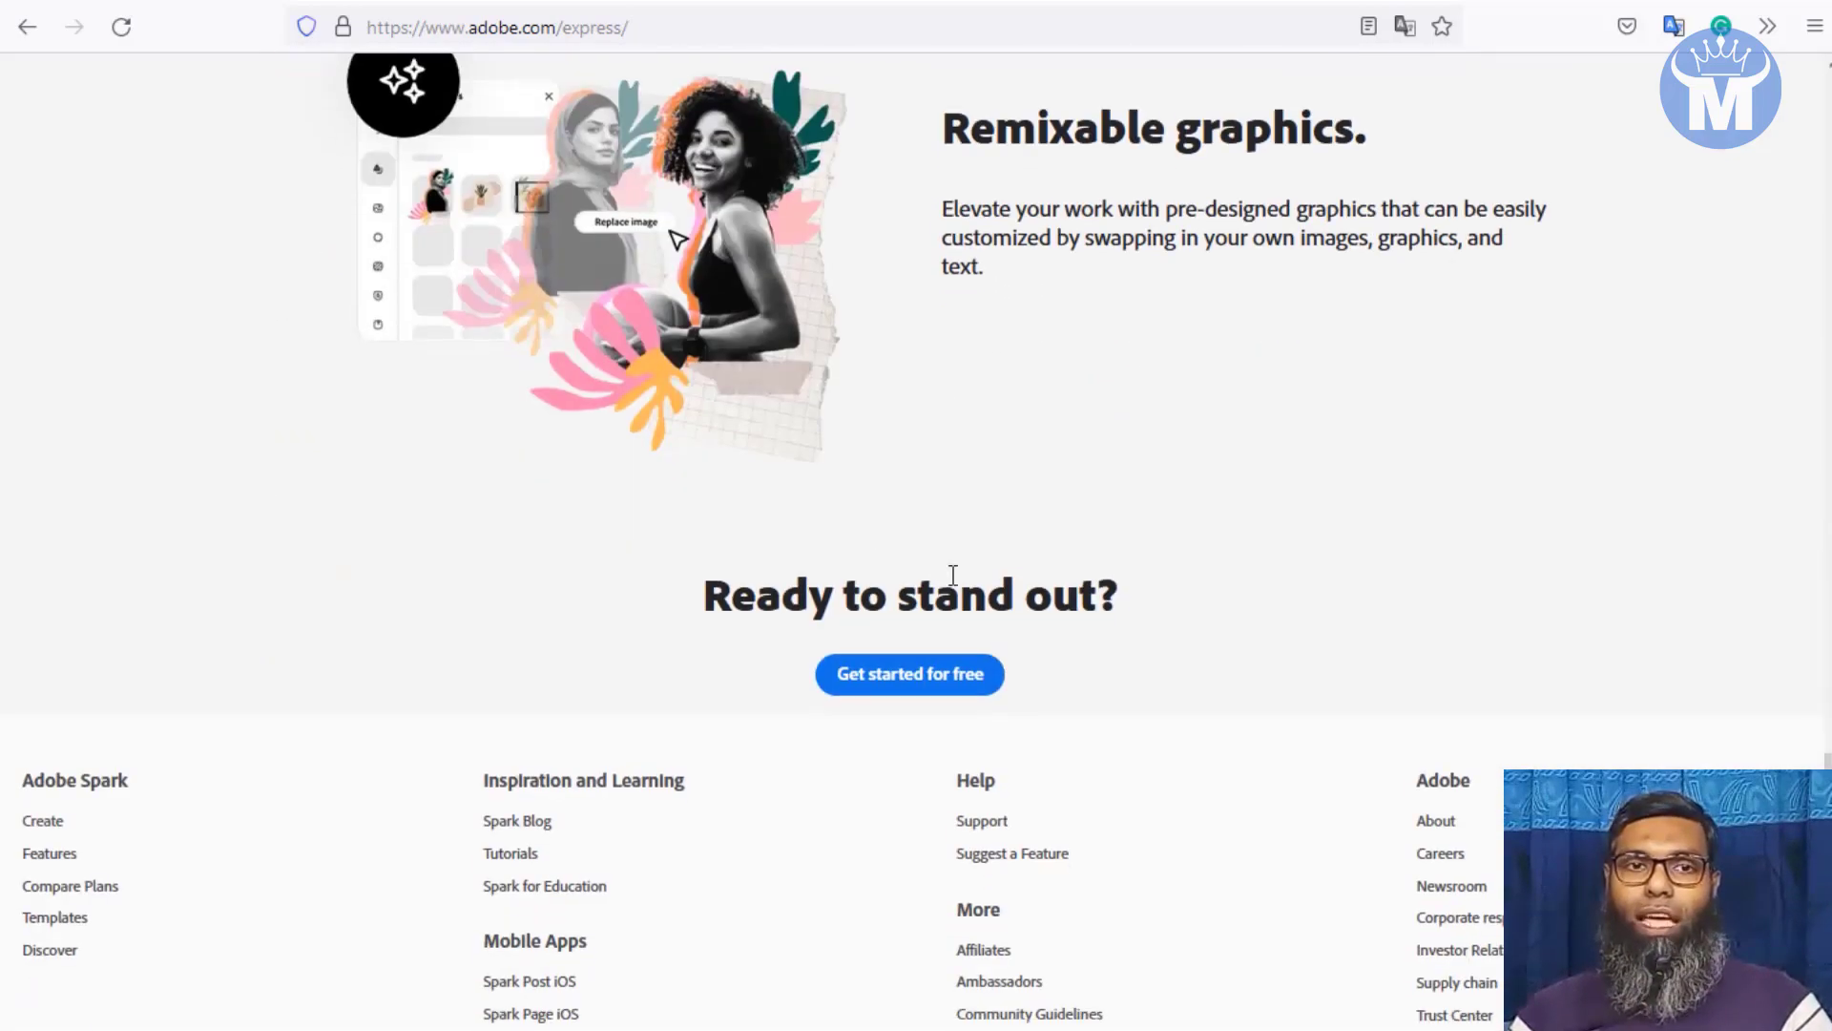
{"action": "scroll", "coordinate": [989, 621], "scroll_direction": "up", "scroll_amount": 17}
{"action": "scroll", "coordinate": [996, 622], "scroll_direction": "up", "scroll_amount": 9}
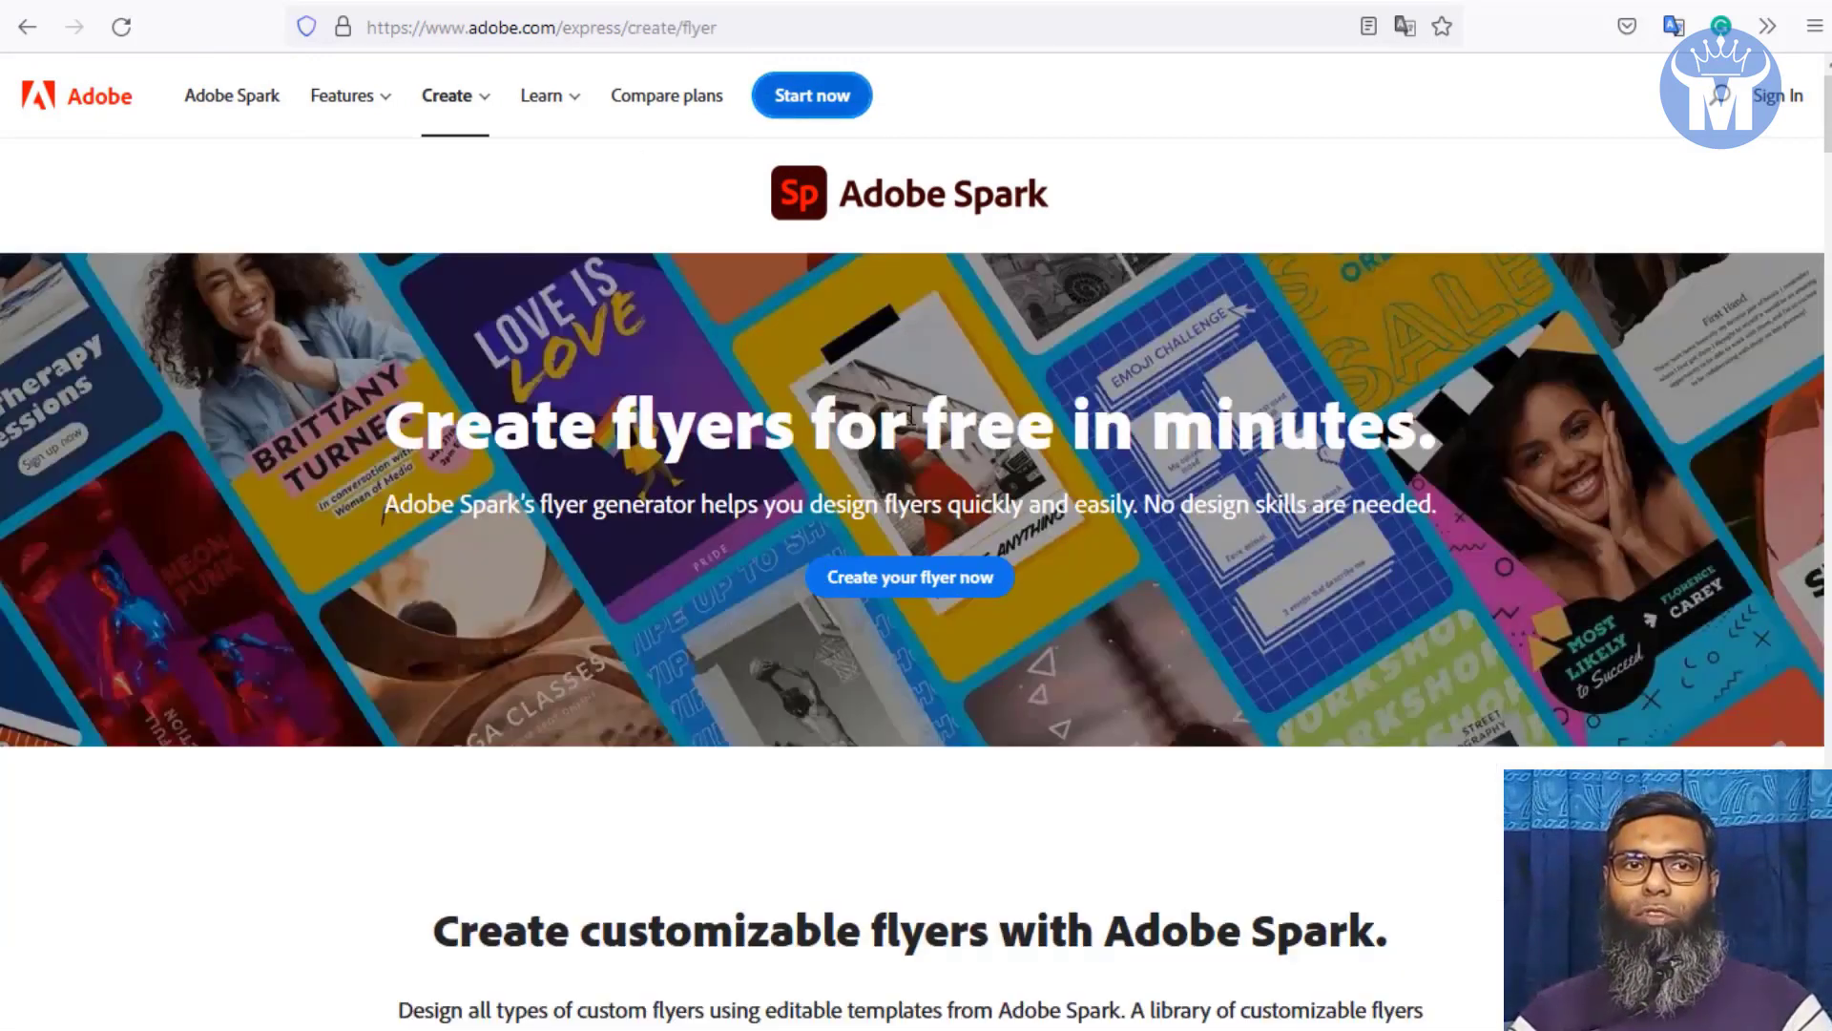
{"action": "scroll", "coordinate": [1019, 427], "scroll_direction": "down", "scroll_amount": 10}
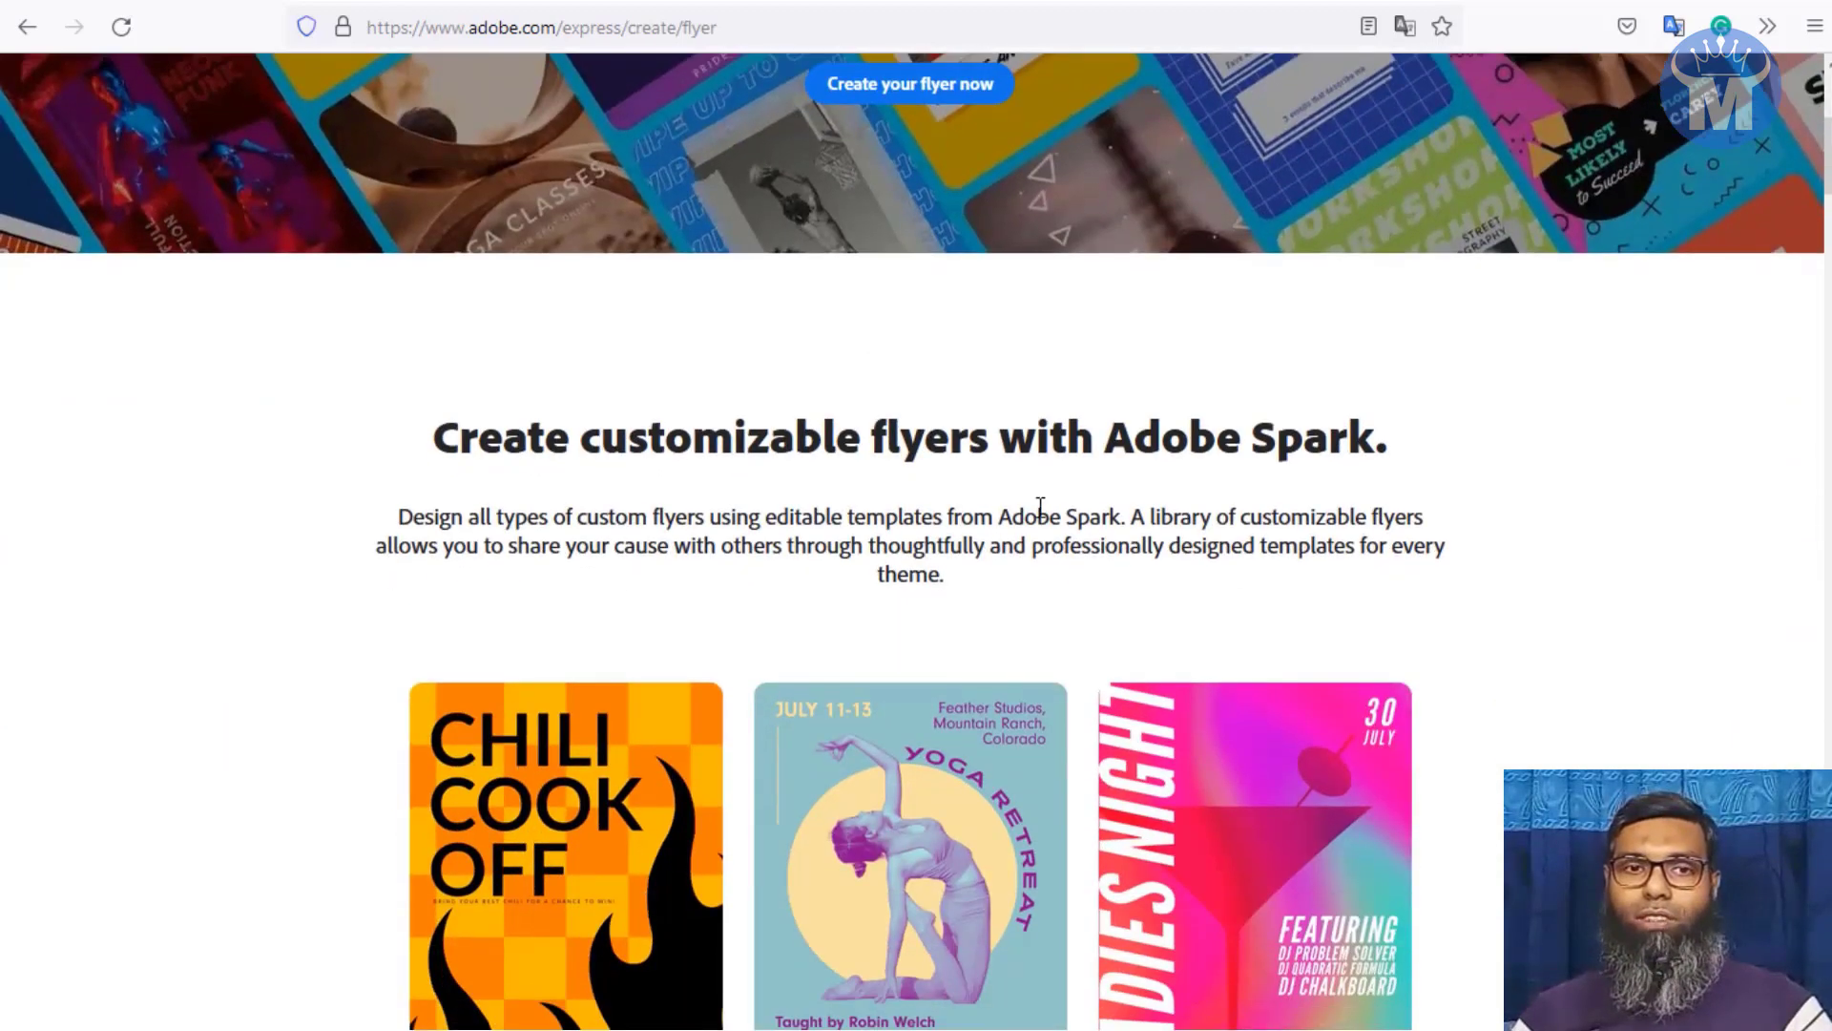
{"action": "scroll", "coordinate": [911, 456], "scroll_direction": "down", "scroll_amount": 15}
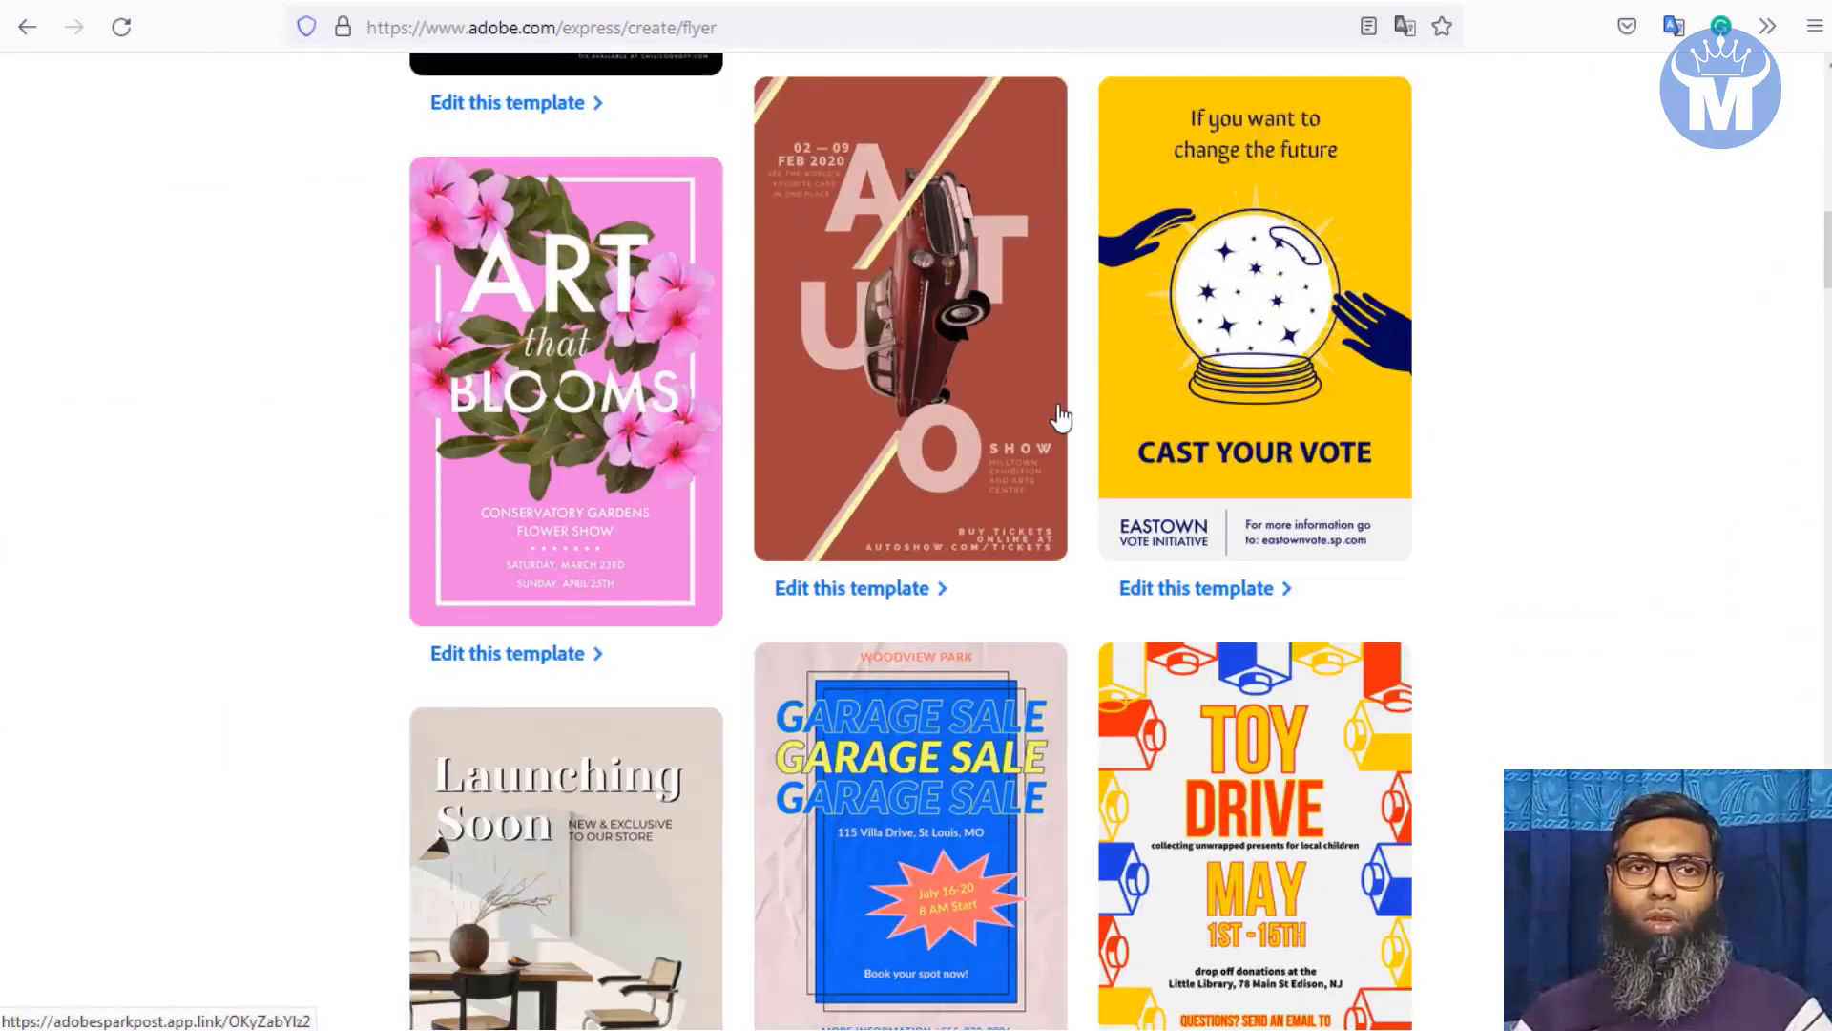
{"action": "scroll", "coordinate": [1129, 417], "scroll_direction": "down", "scroll_amount": 15}
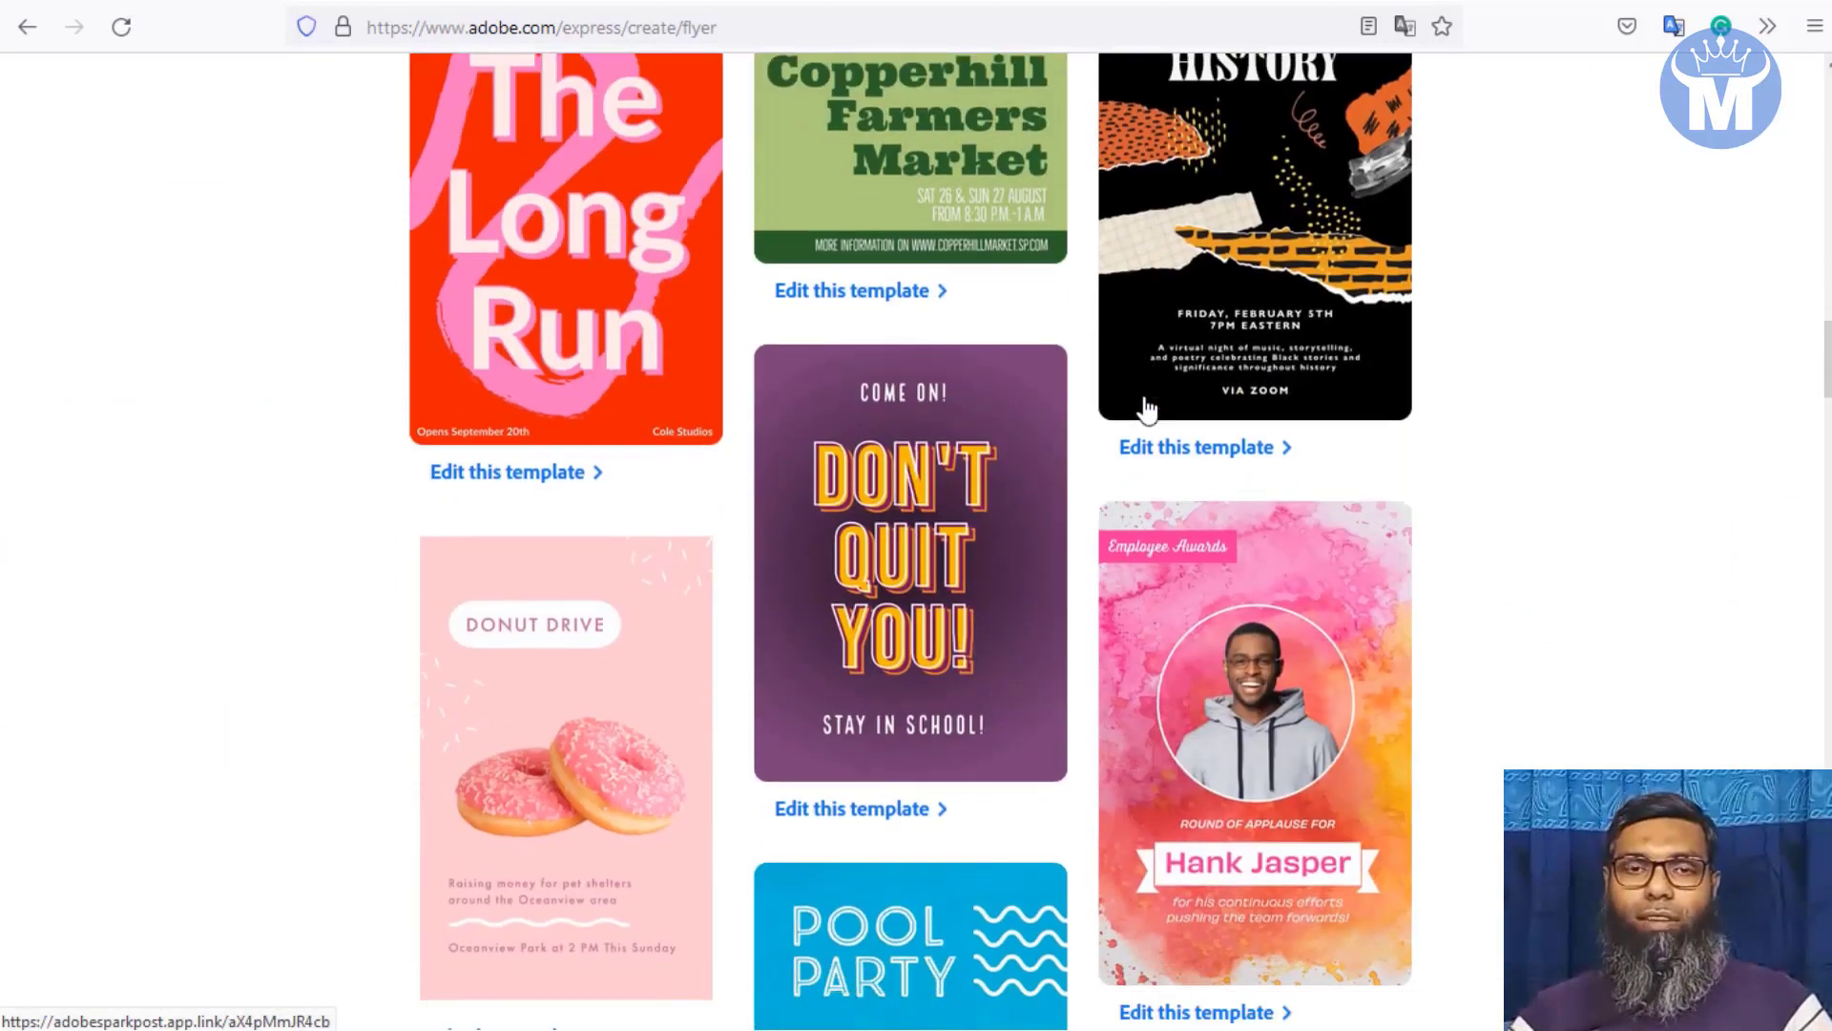
{"action": "scroll", "coordinate": [1164, 396], "scroll_direction": "down", "scroll_amount": 20}
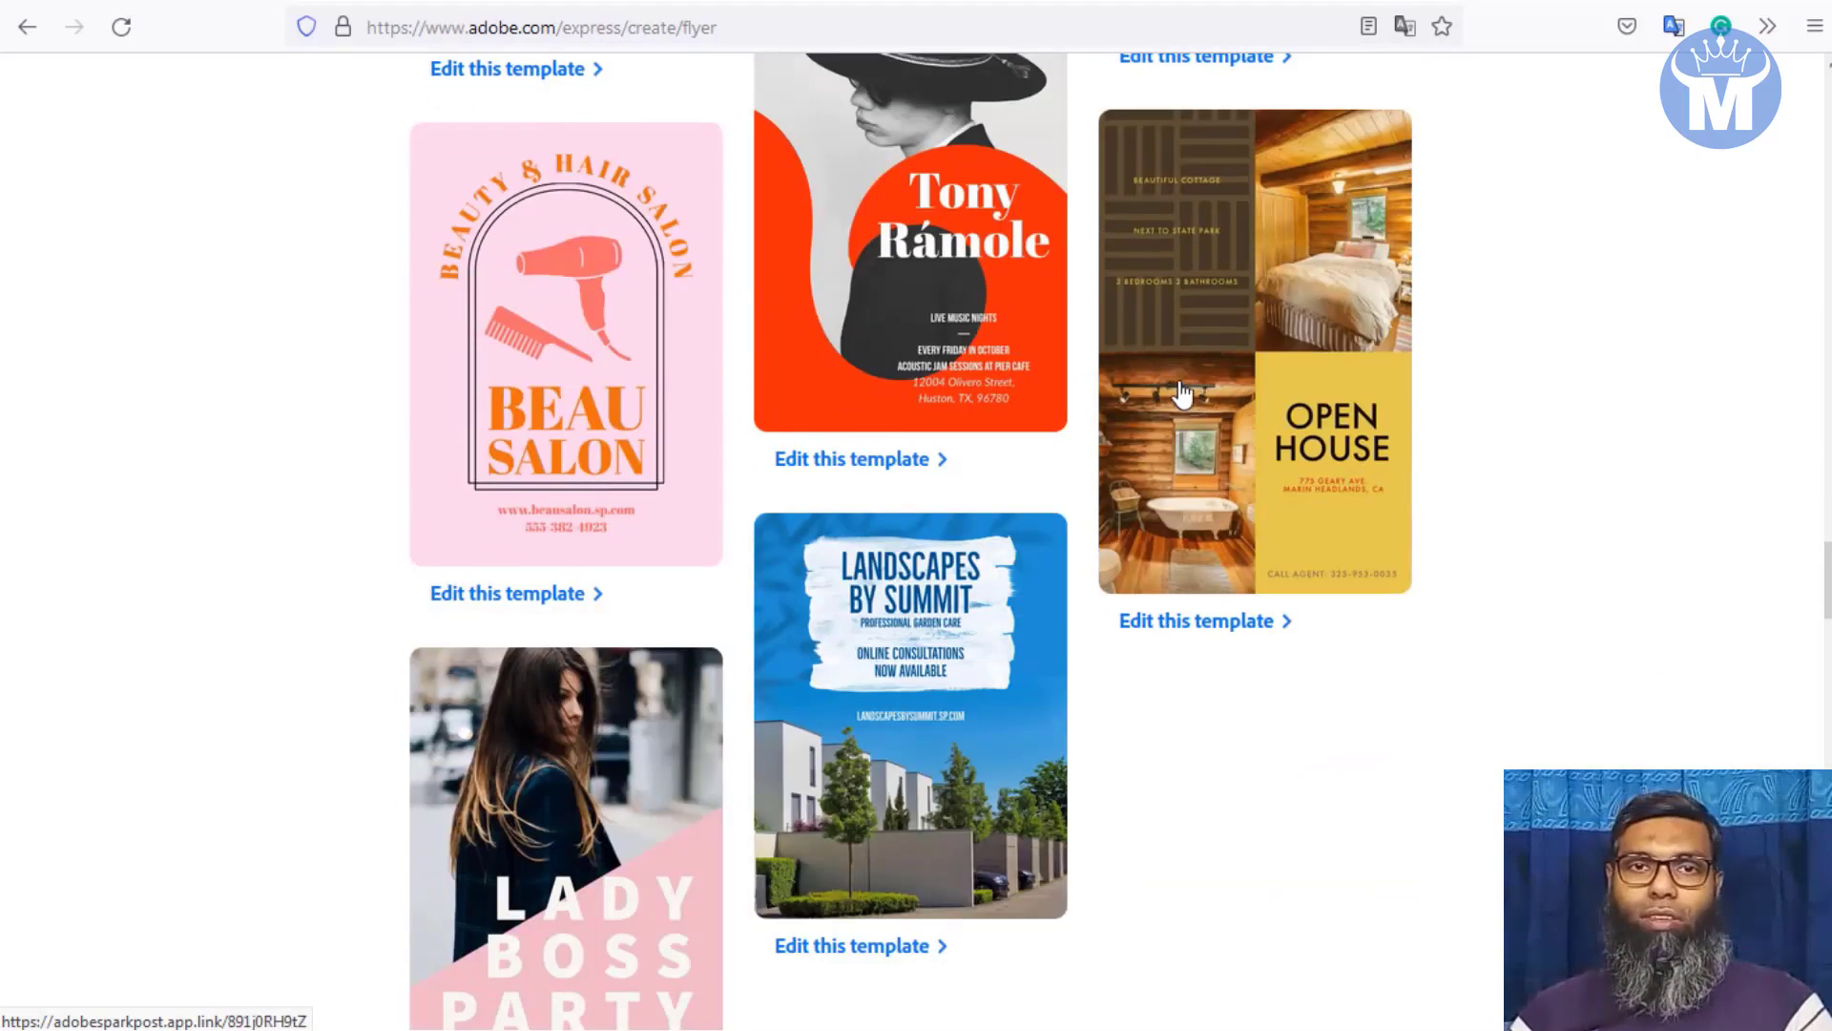
{"action": "scroll", "coordinate": [1183, 443], "scroll_direction": "up", "scroll_amount": 20}
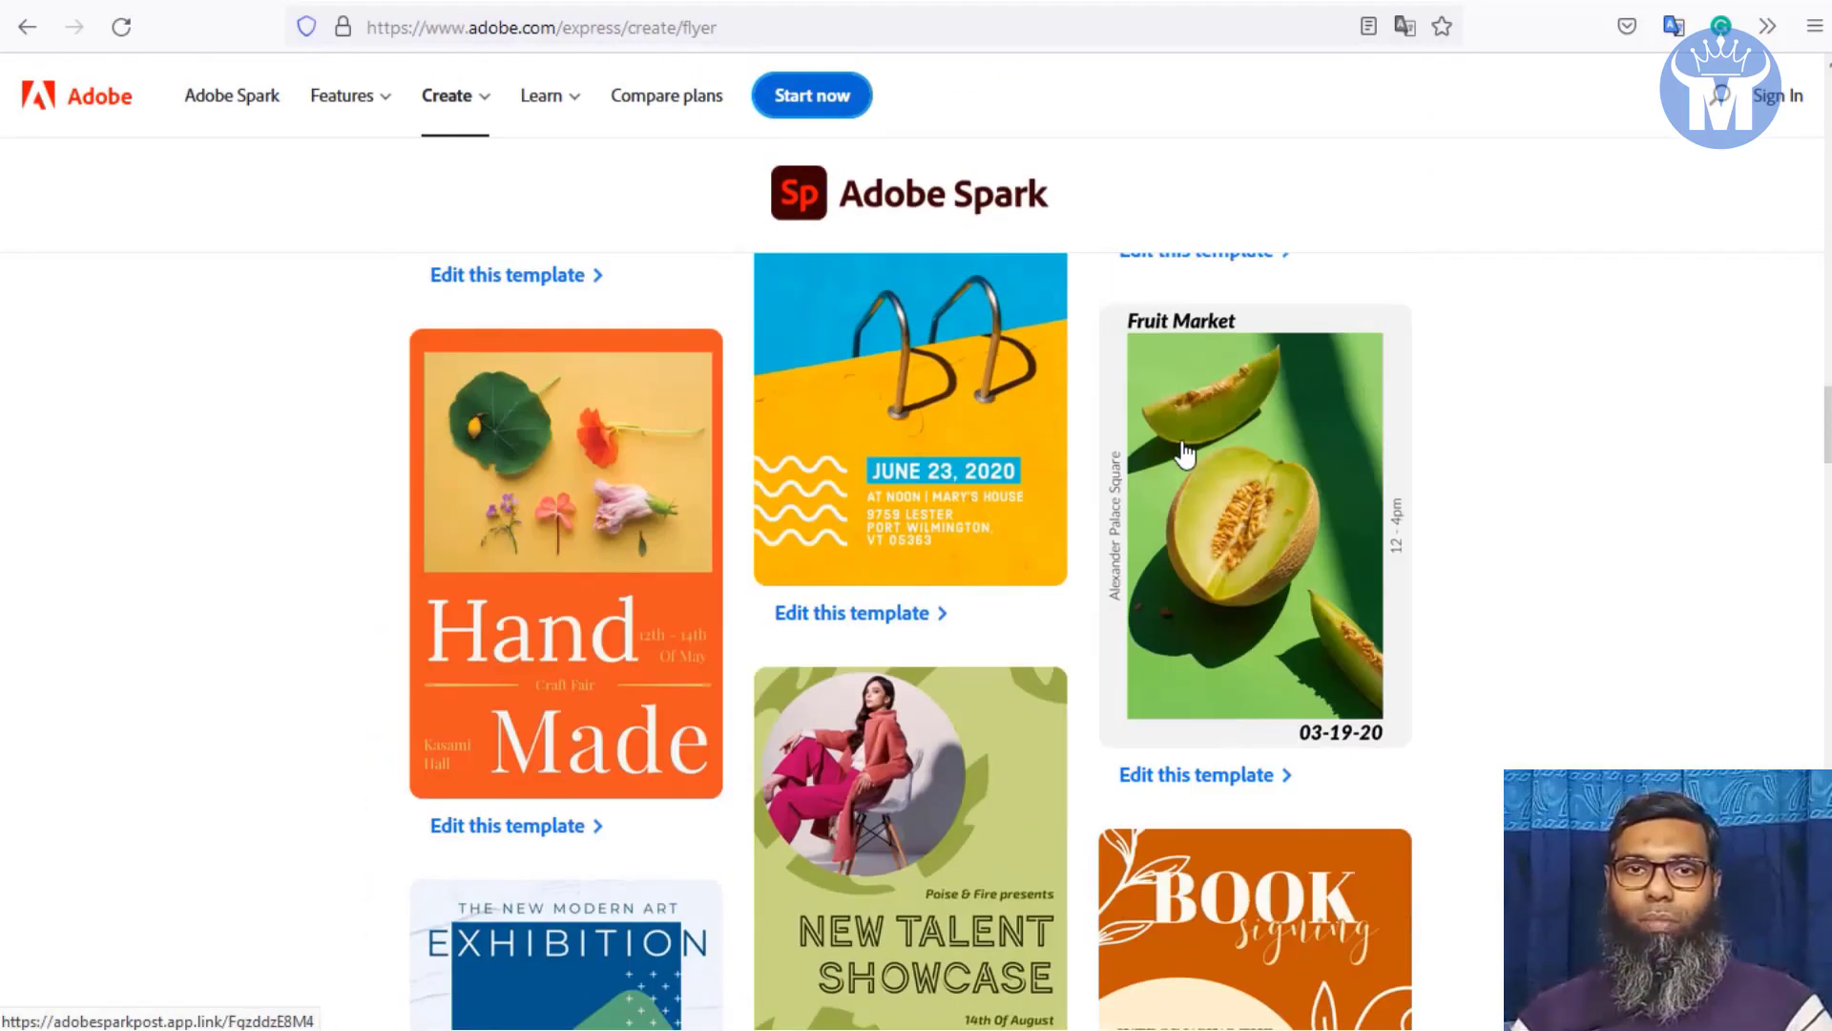
{"action": "scroll", "coordinate": [1207, 467], "scroll_direction": "up", "scroll_amount": 6}
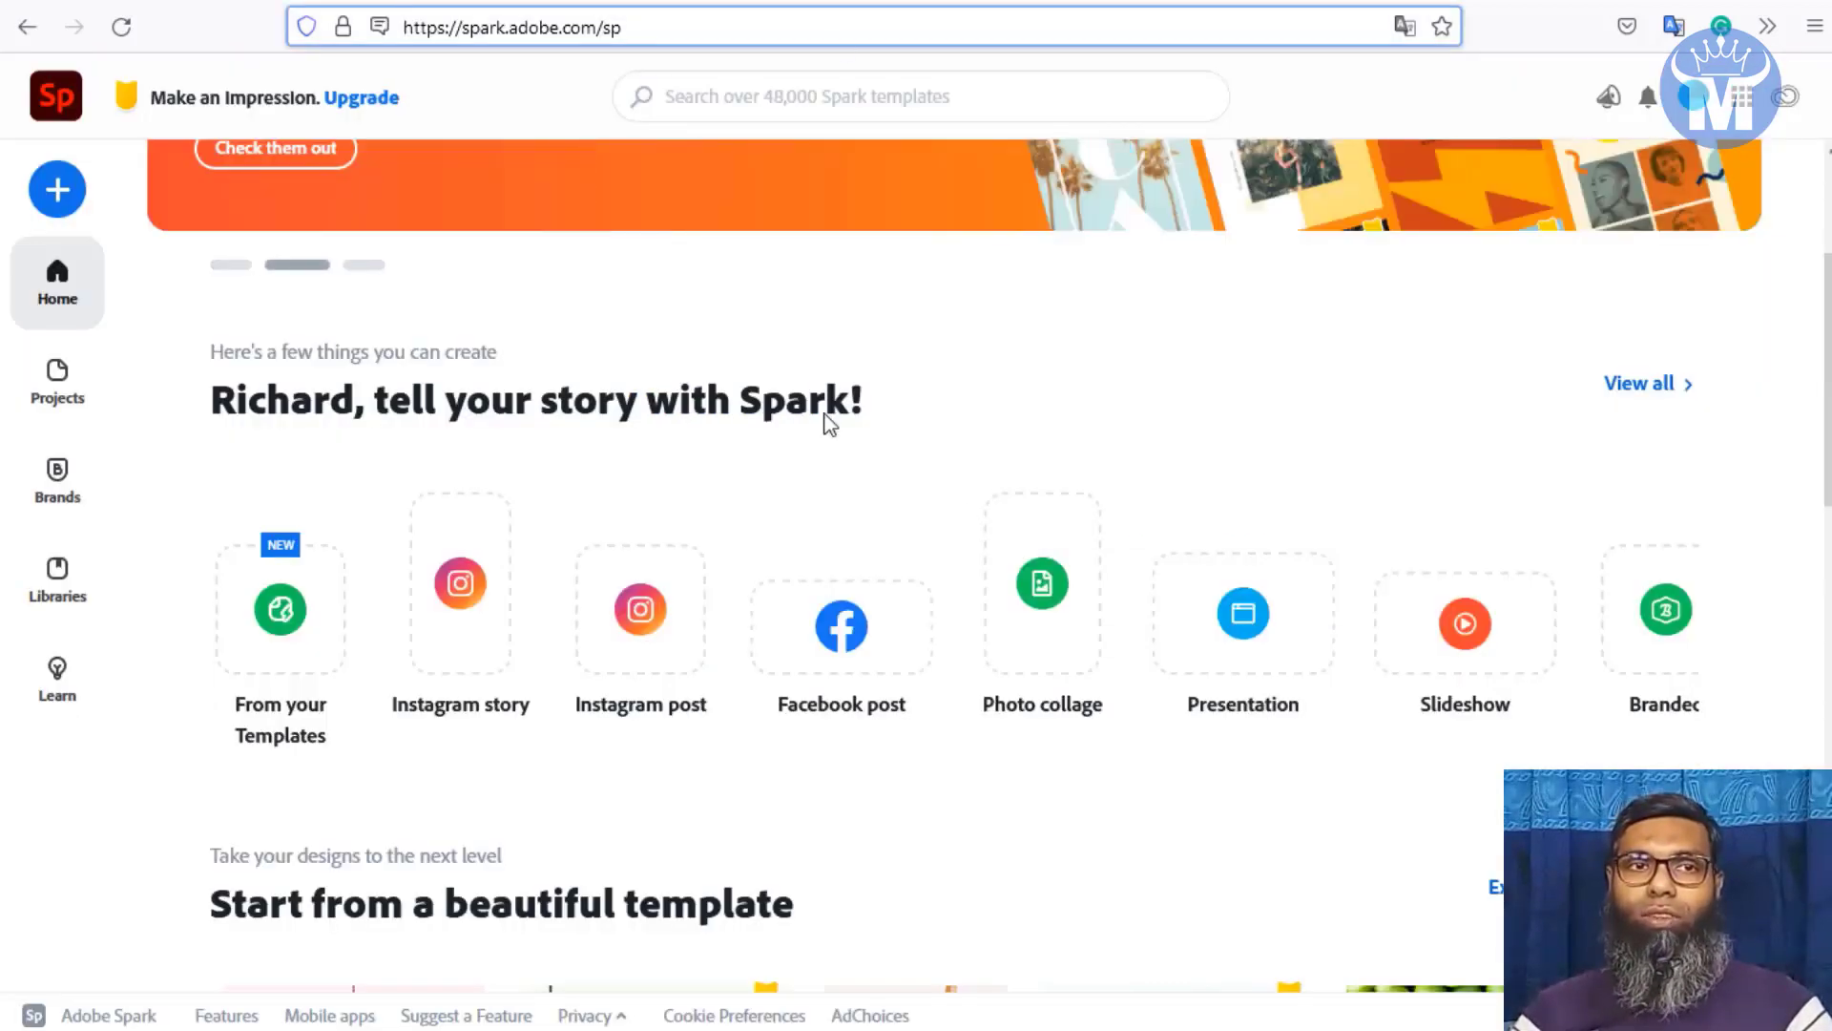
Step: Slide the create carousel across to Custom size and scroll the dashboard
{"action": "mouse_move", "coordinate": [1103, 441]}
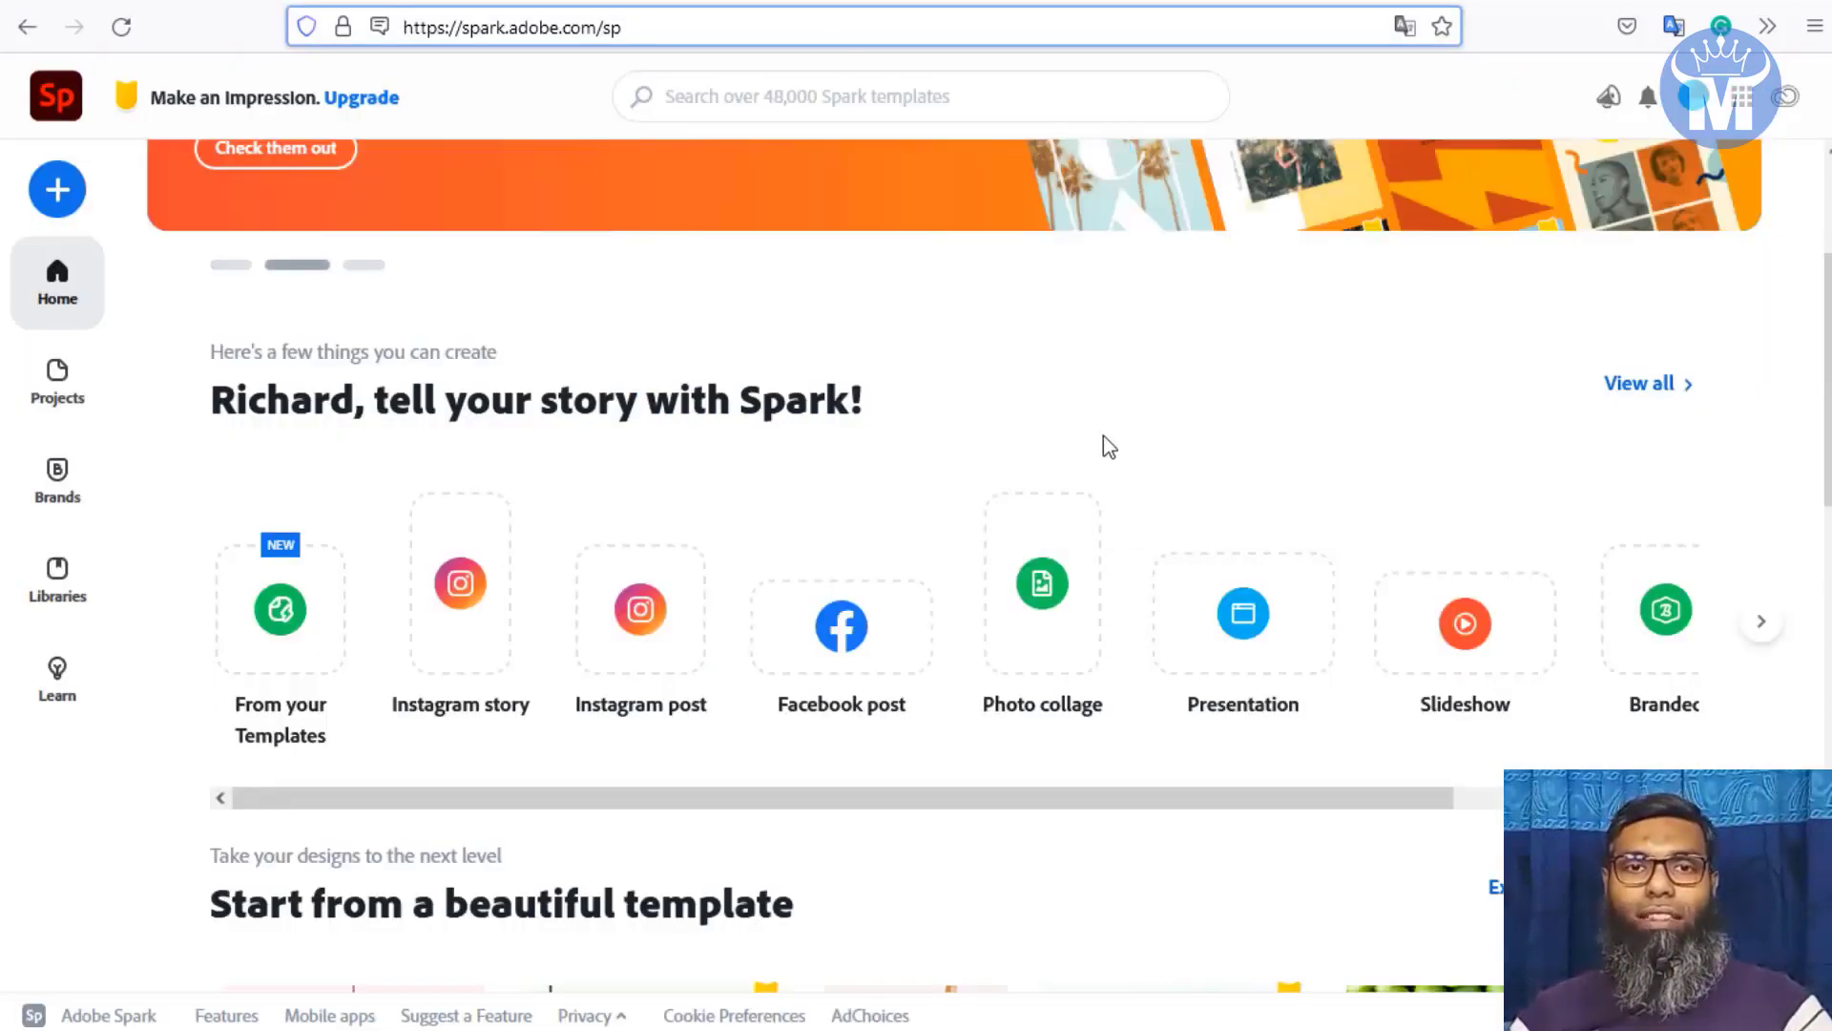
{"action": "scroll", "coordinate": [1028, 372], "scroll_direction": "up", "scroll_amount": 3}
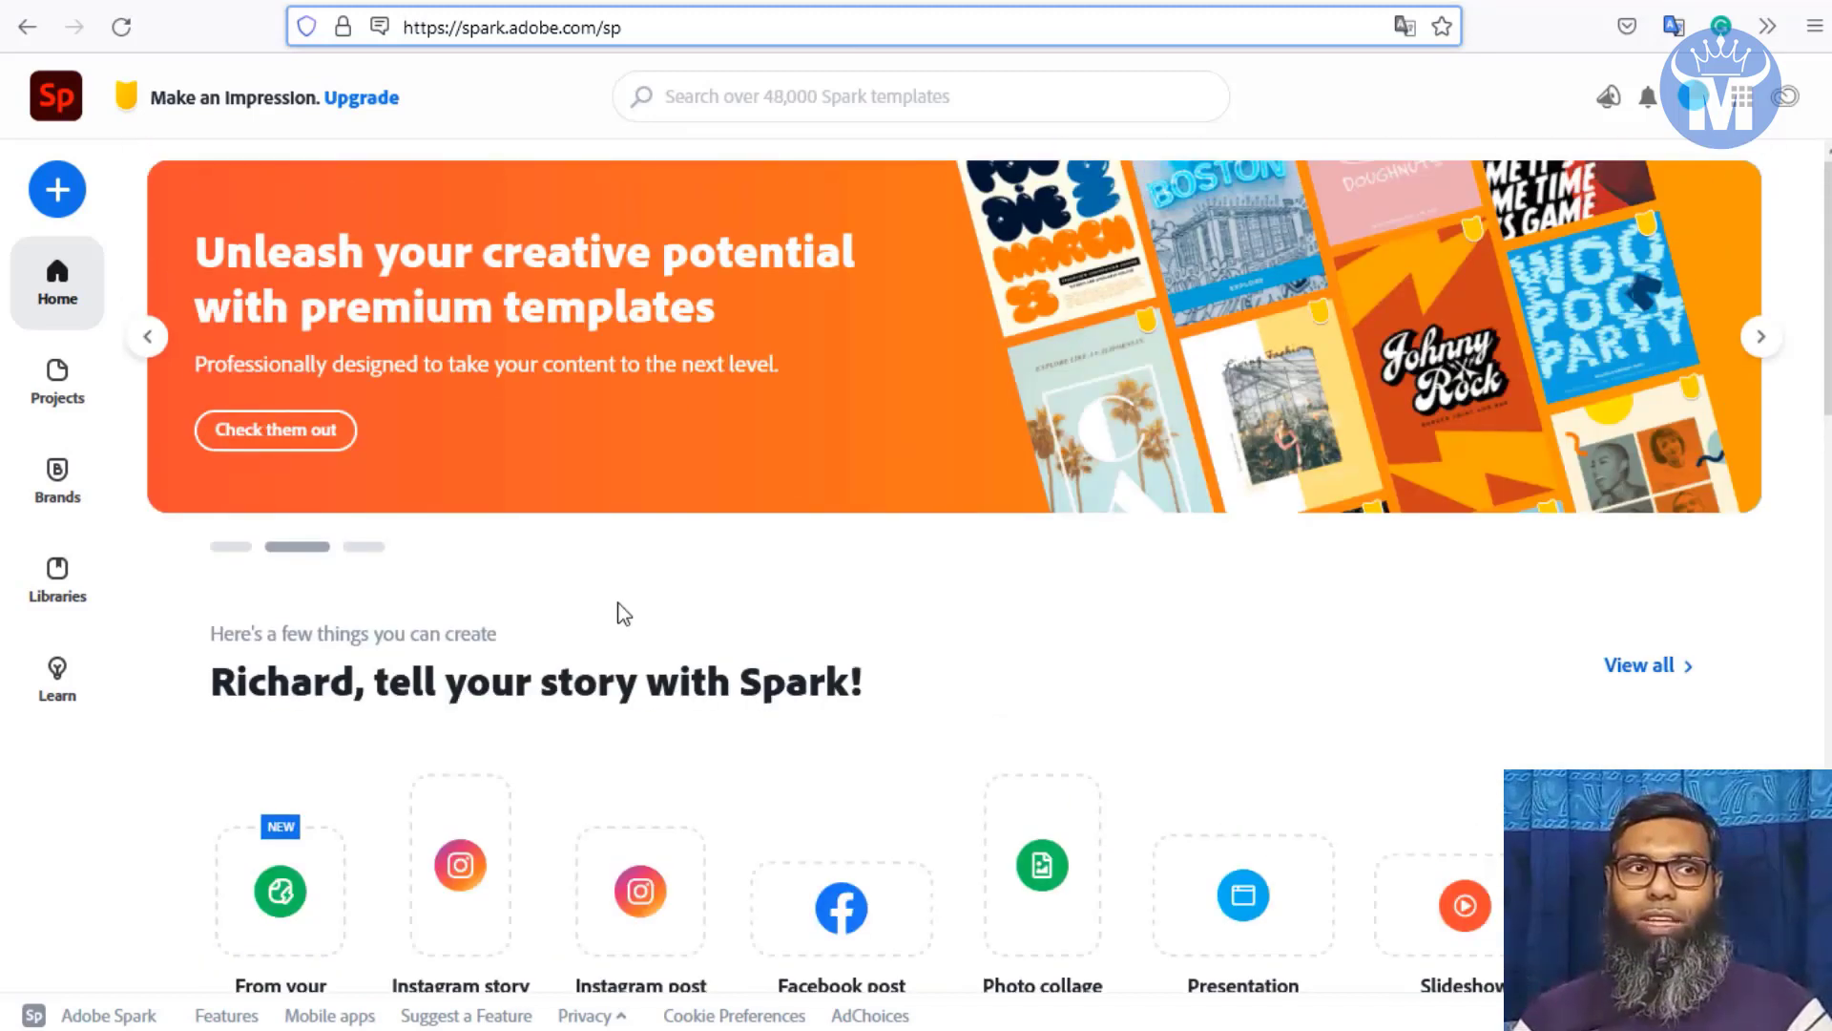
{"action": "scroll", "coordinate": [646, 544], "scroll_direction": "down", "scroll_amount": 3}
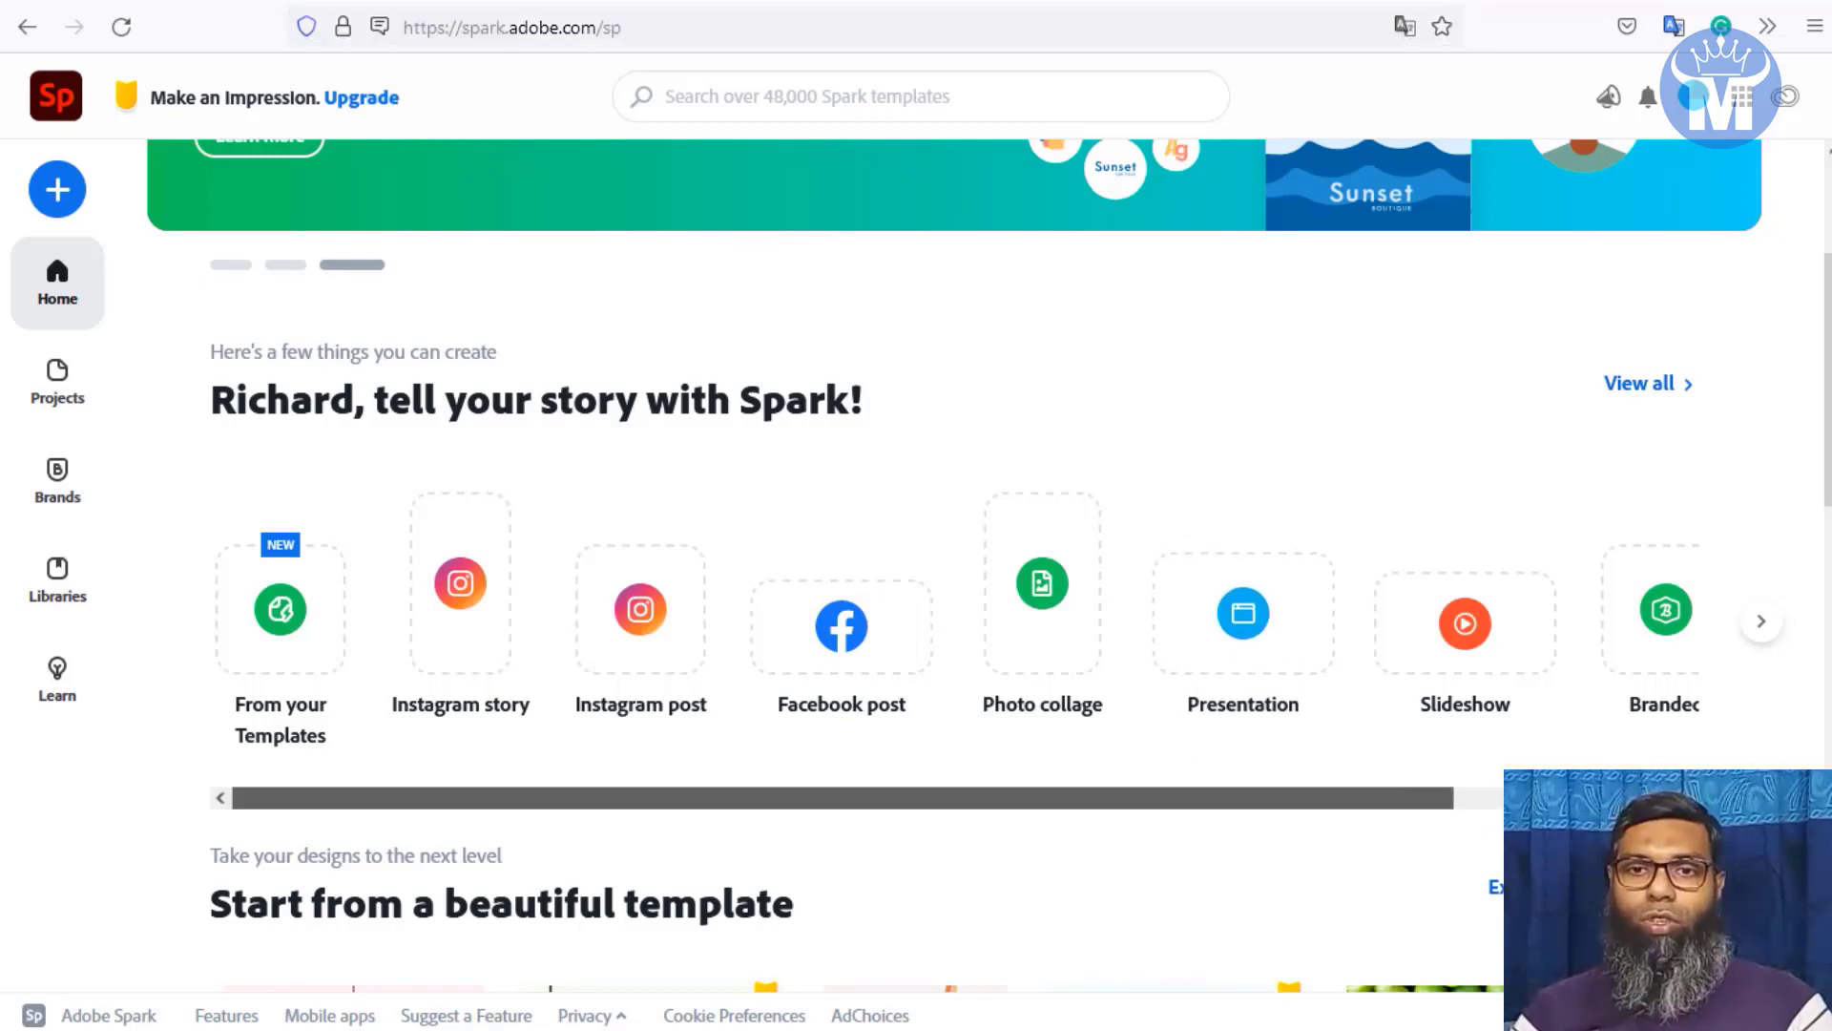
{"action": "left_click_drag", "start_coordinate": [1404, 797], "coordinate": [1628, 797]}
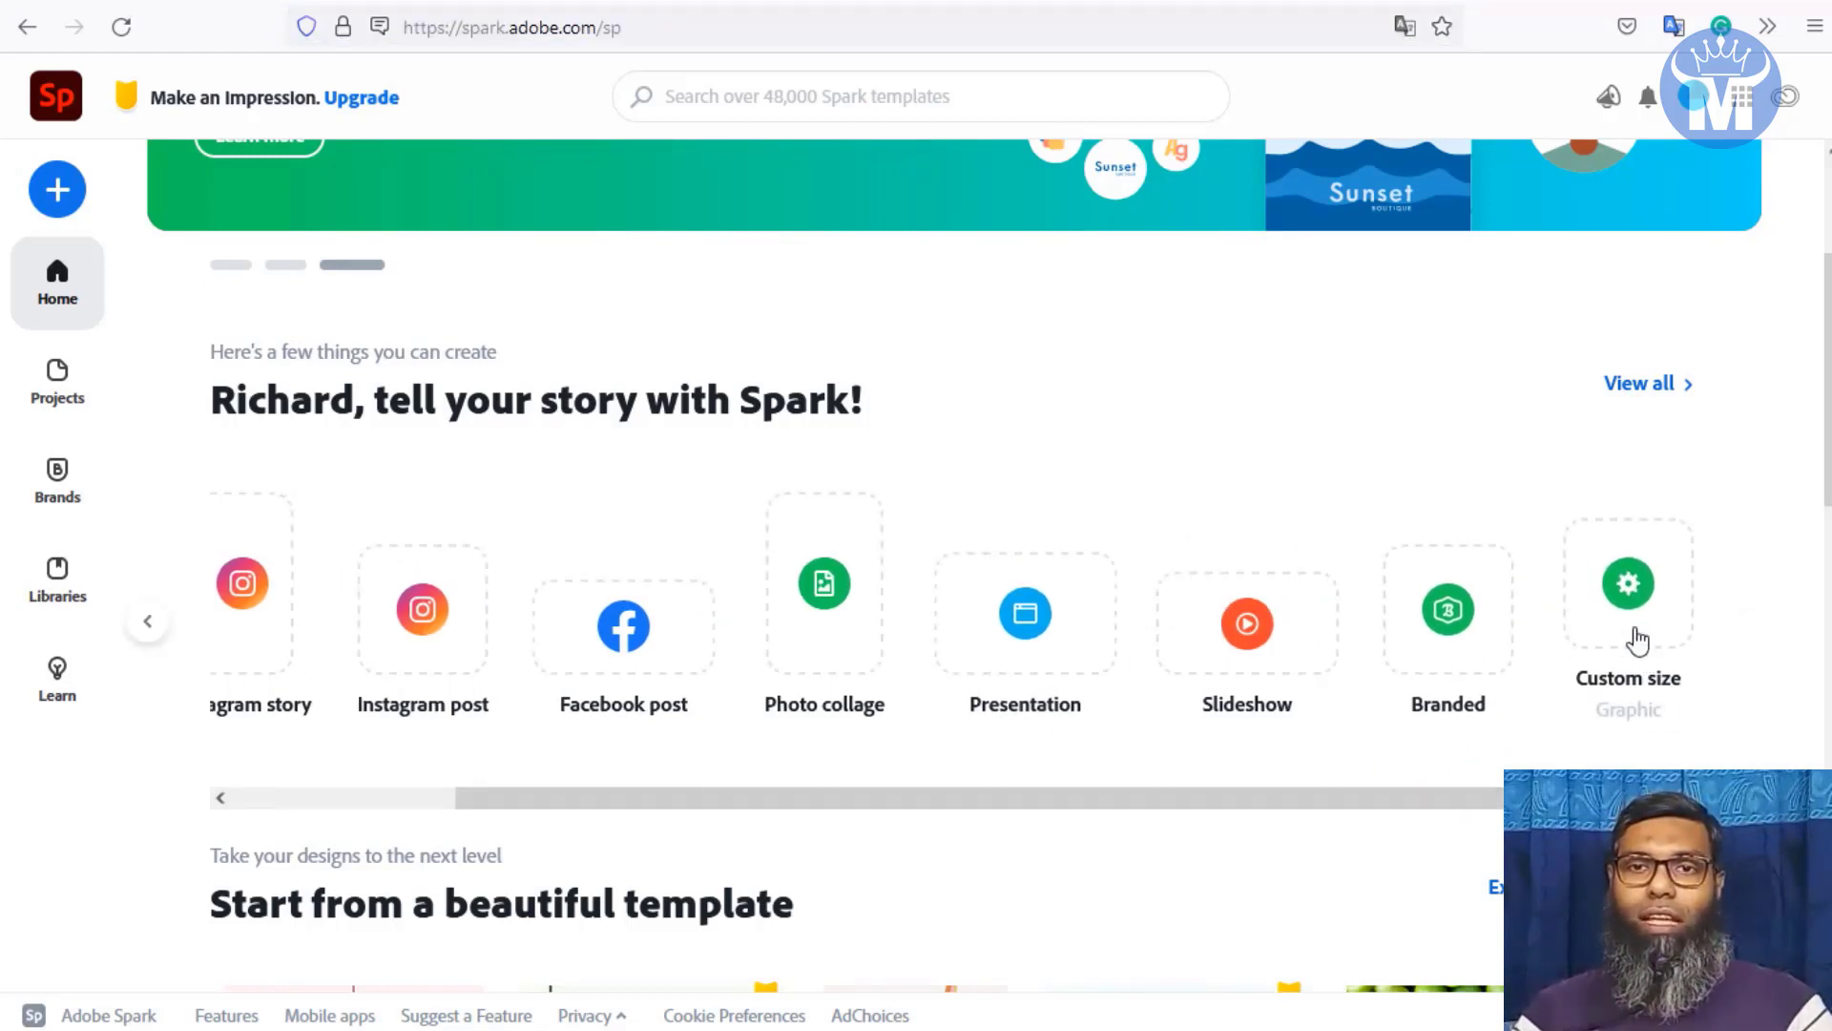
{"action": "scroll", "coordinate": [1116, 618], "scroll_direction": "down", "scroll_amount": 1}
{"action": "scroll", "coordinate": [1113, 610], "scroll_direction": "down", "scroll_amount": 2}
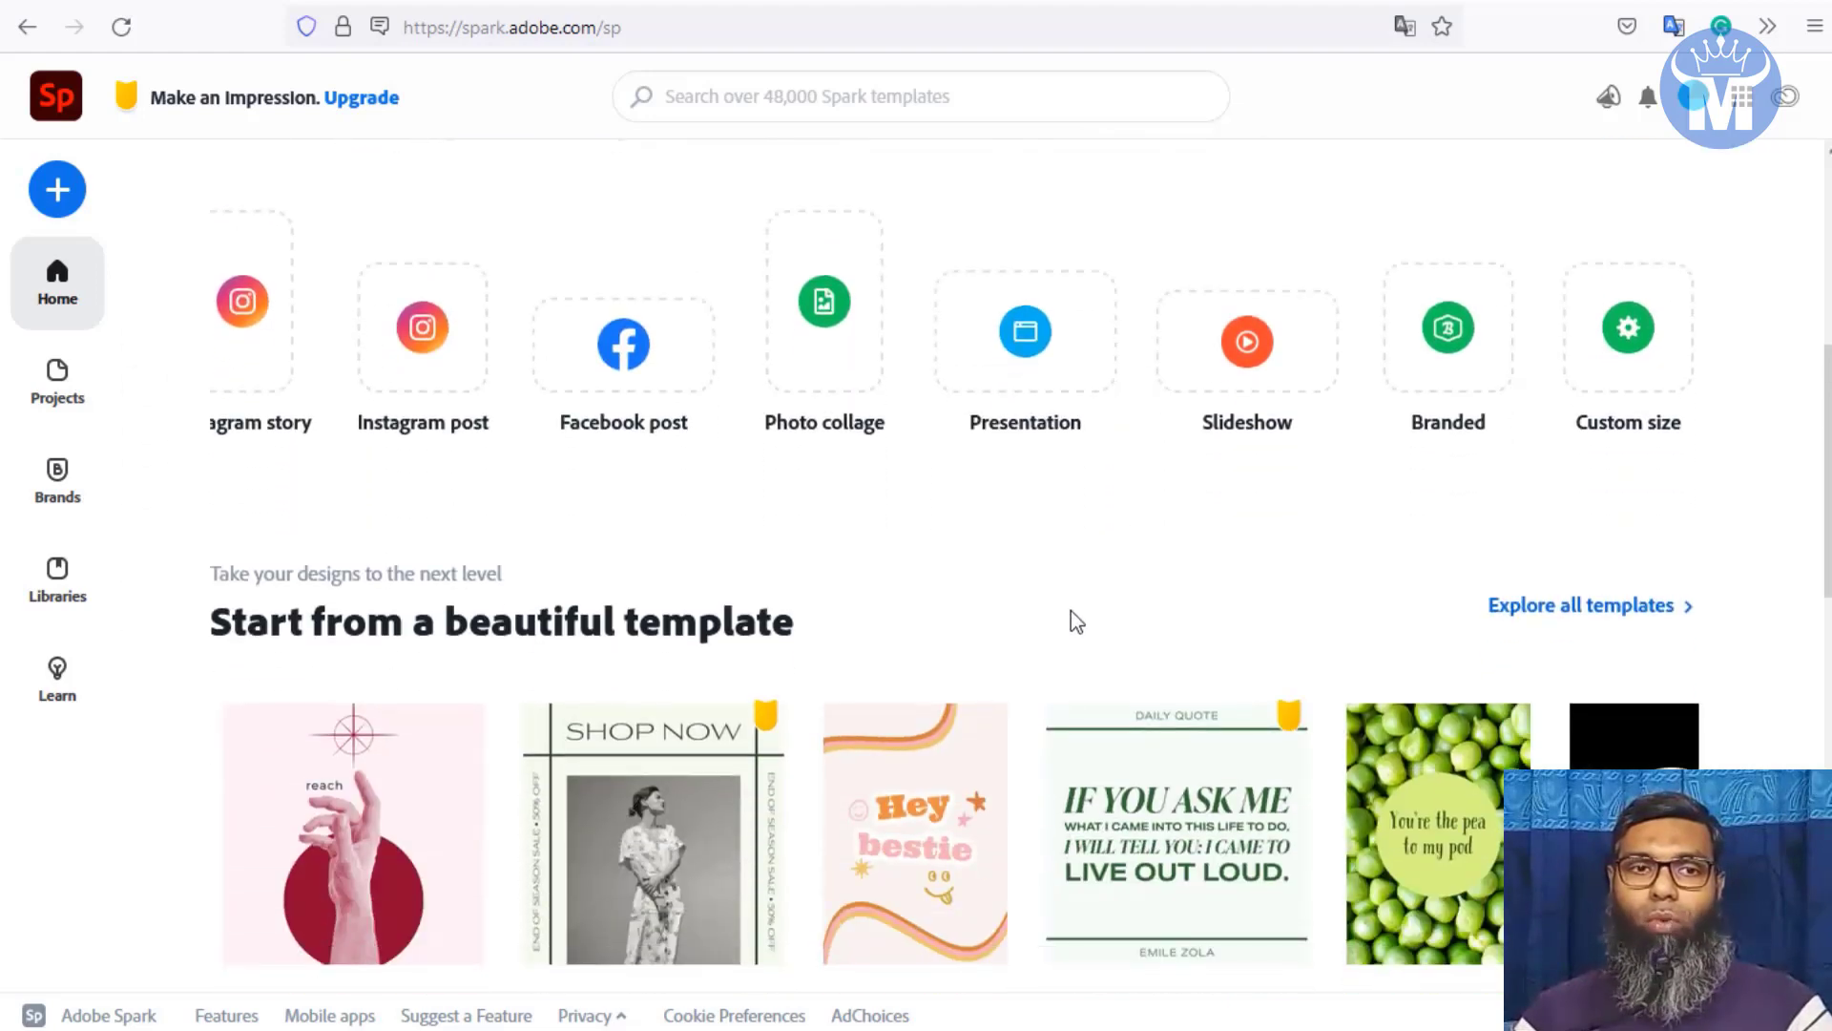
{"action": "scroll", "coordinate": [1061, 609], "scroll_direction": "up", "scroll_amount": 6}
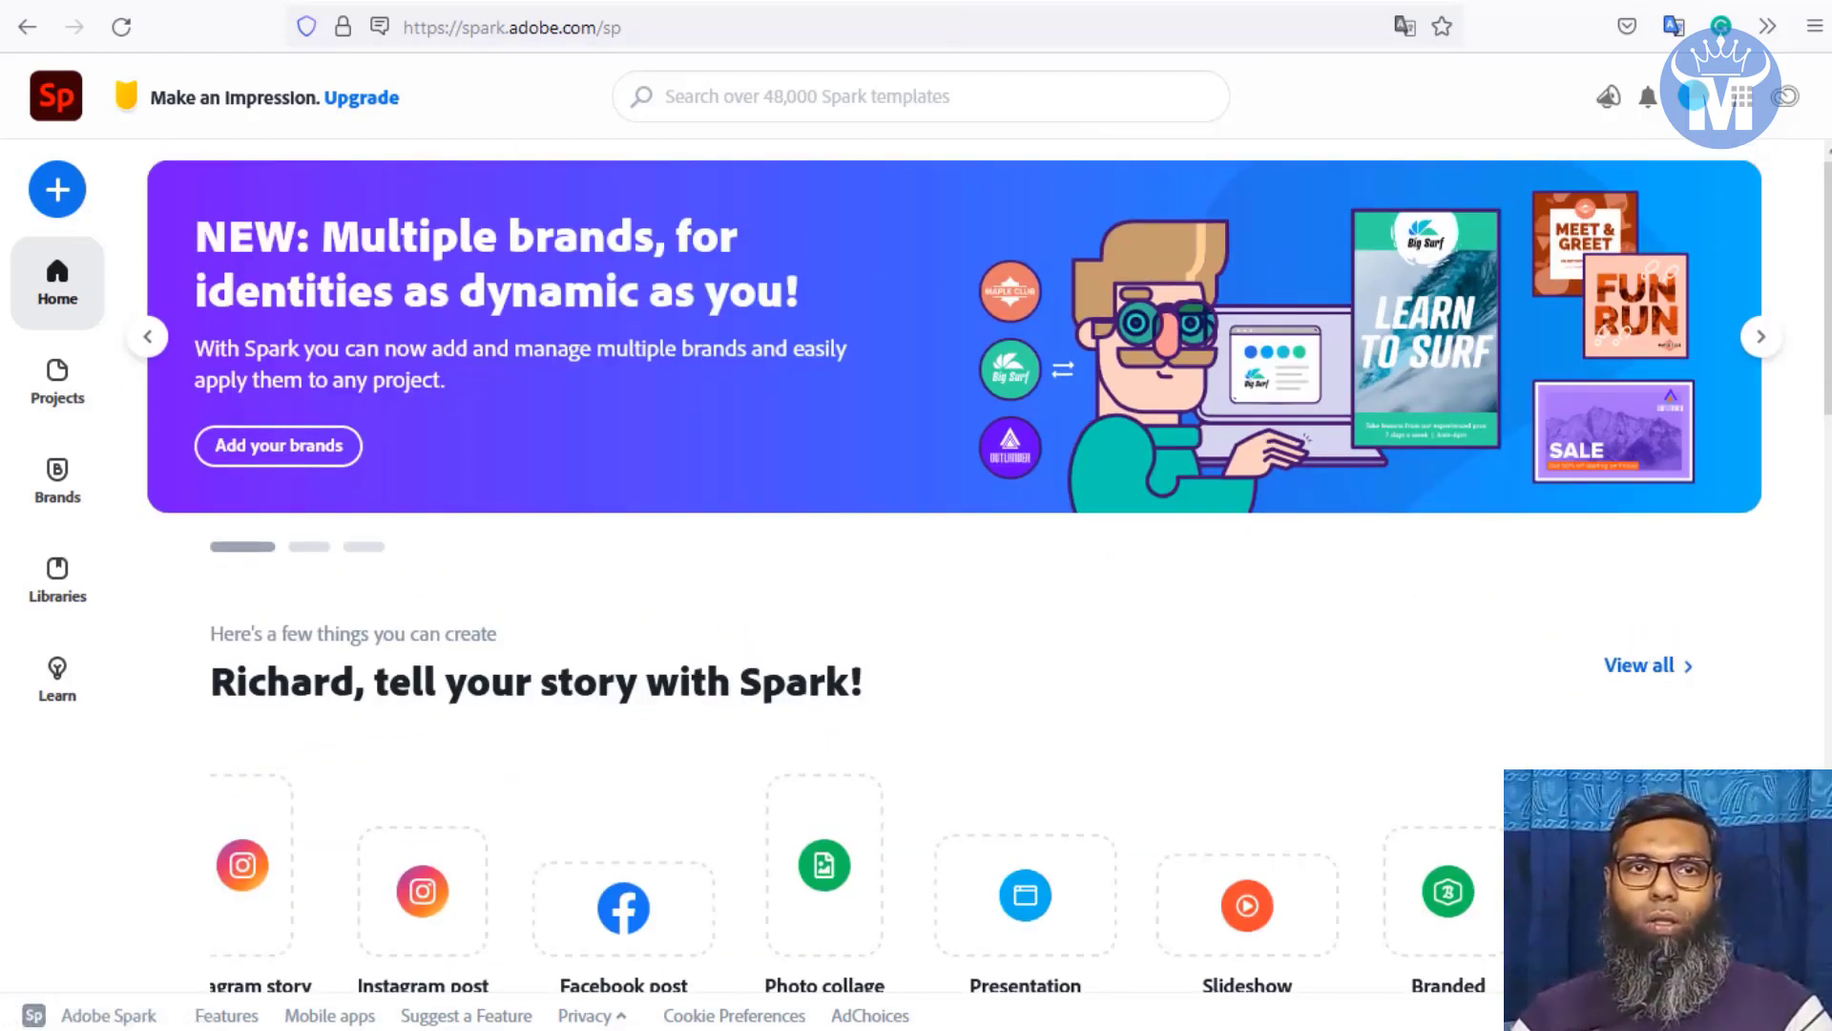
Step: Scroll to Grow your business and start a flyer from the Cherry Berry Milkshake template
{"action": "scroll", "coordinate": [1717, 587], "scroll_direction": "down", "scroll_amount": 1}
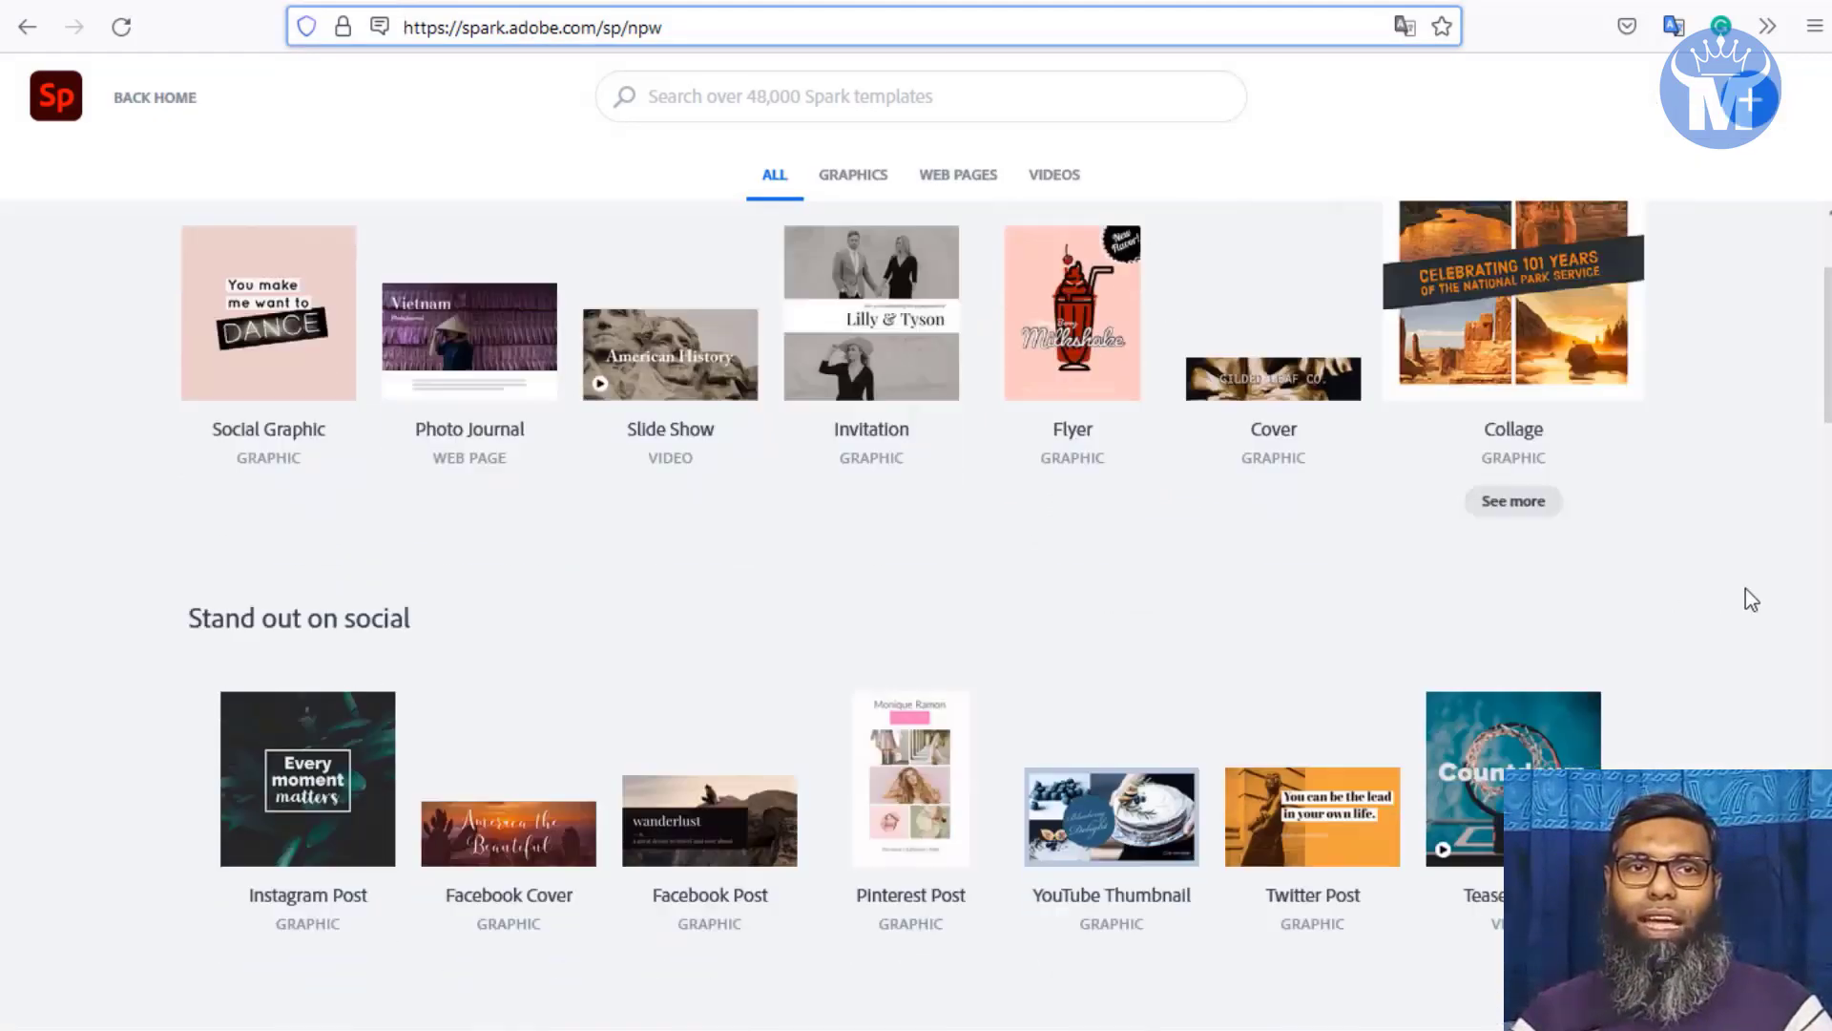
{"action": "scroll", "coordinate": [1679, 588], "scroll_direction": "down", "scroll_amount": 8}
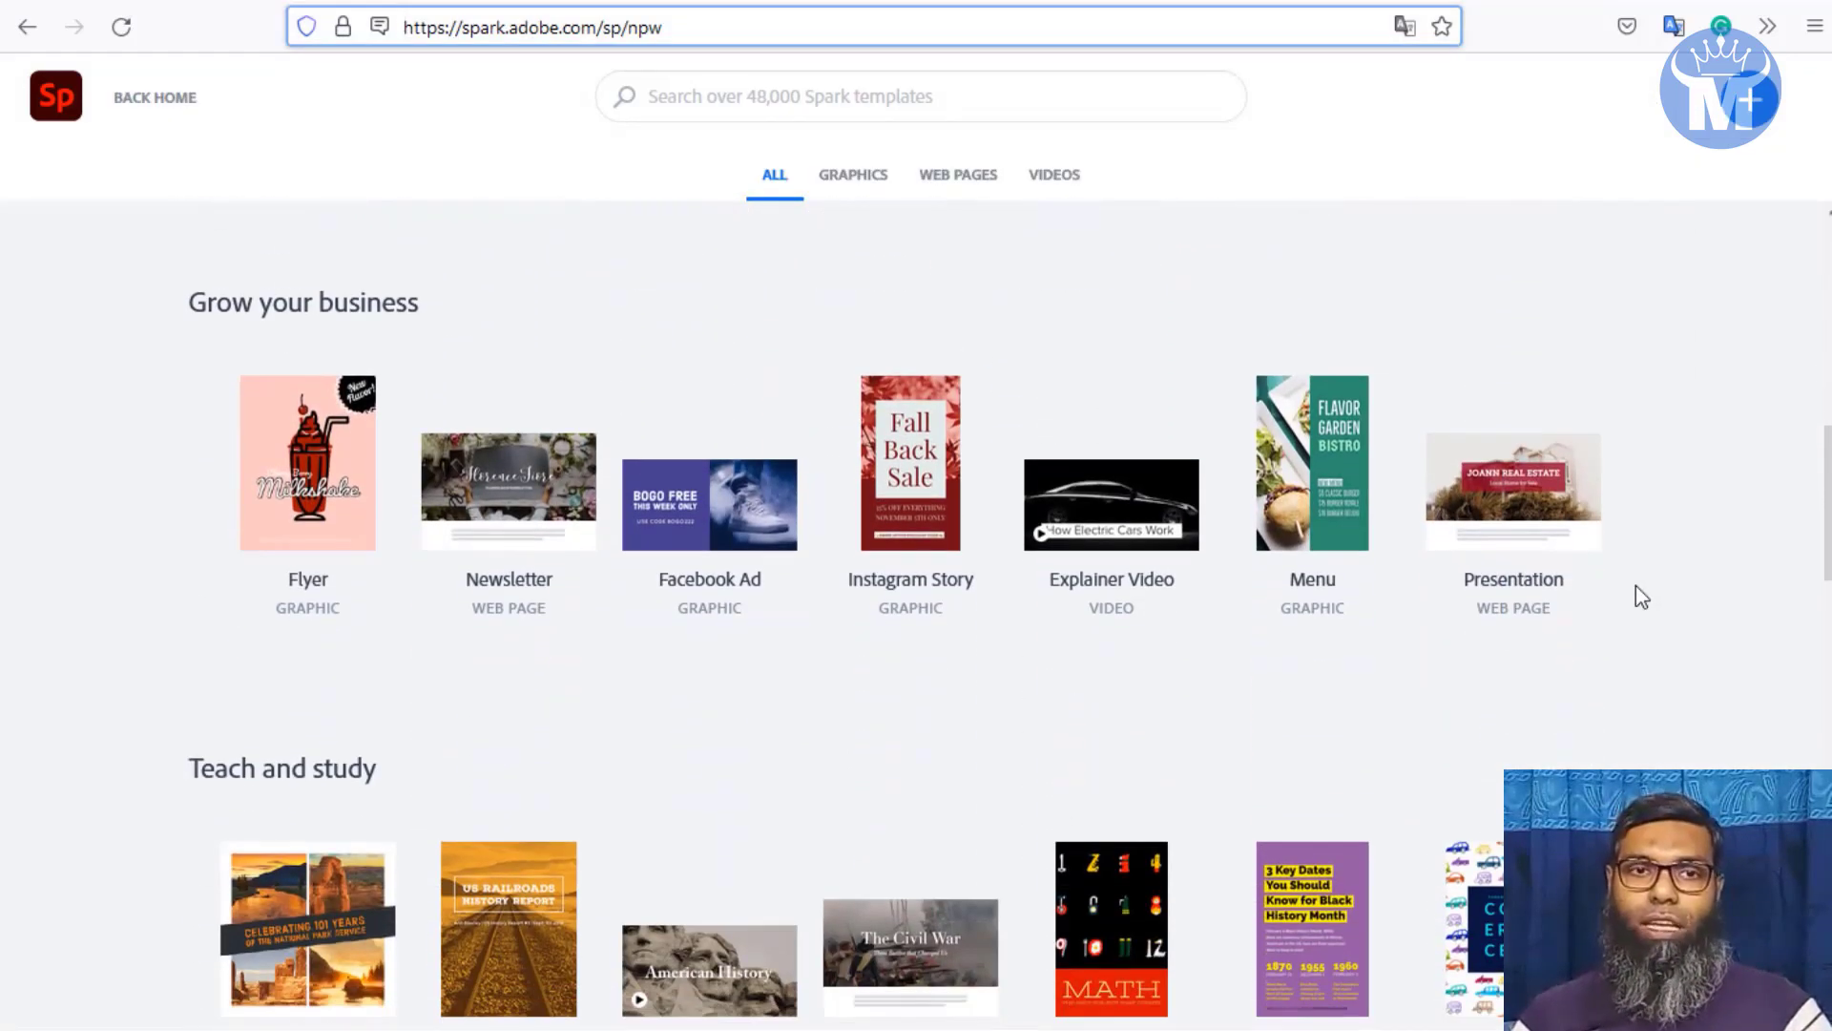
{"action": "scroll", "coordinate": [1635, 586], "scroll_direction": "up", "scroll_amount": 9}
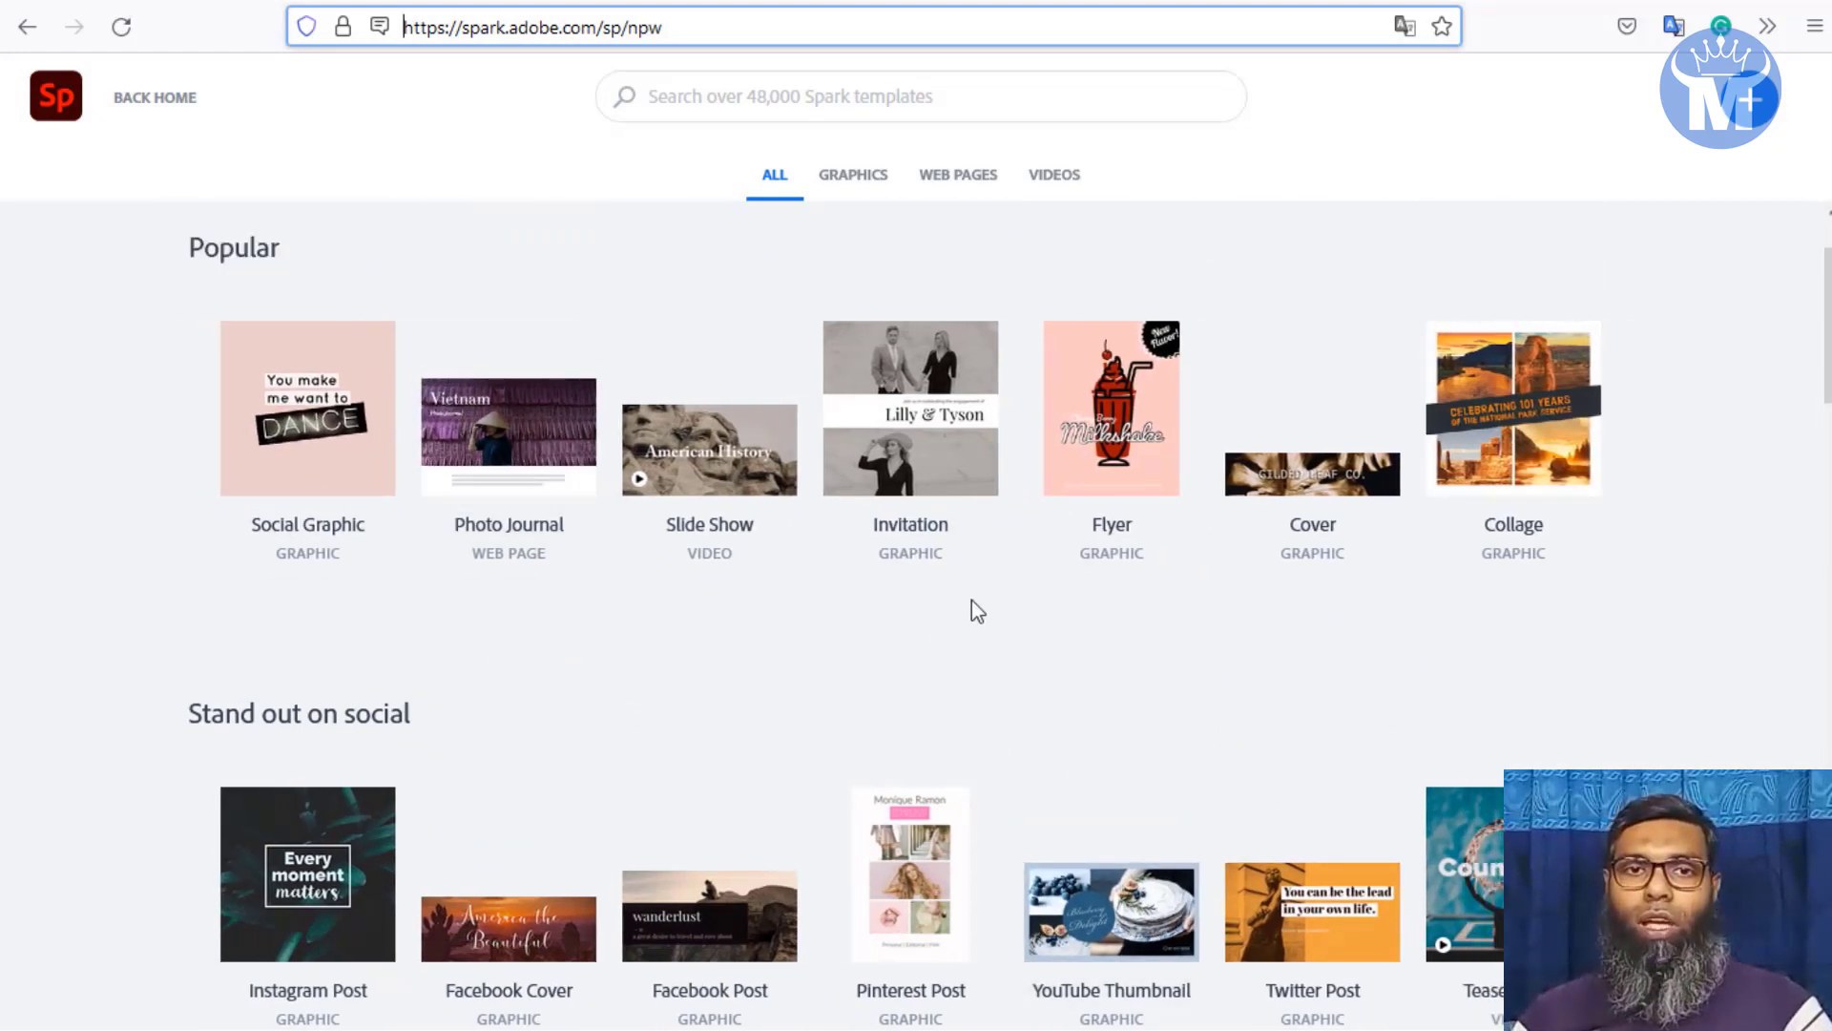
{"action": "scroll", "coordinate": [1527, 544], "scroll_direction": "down", "scroll_amount": 3}
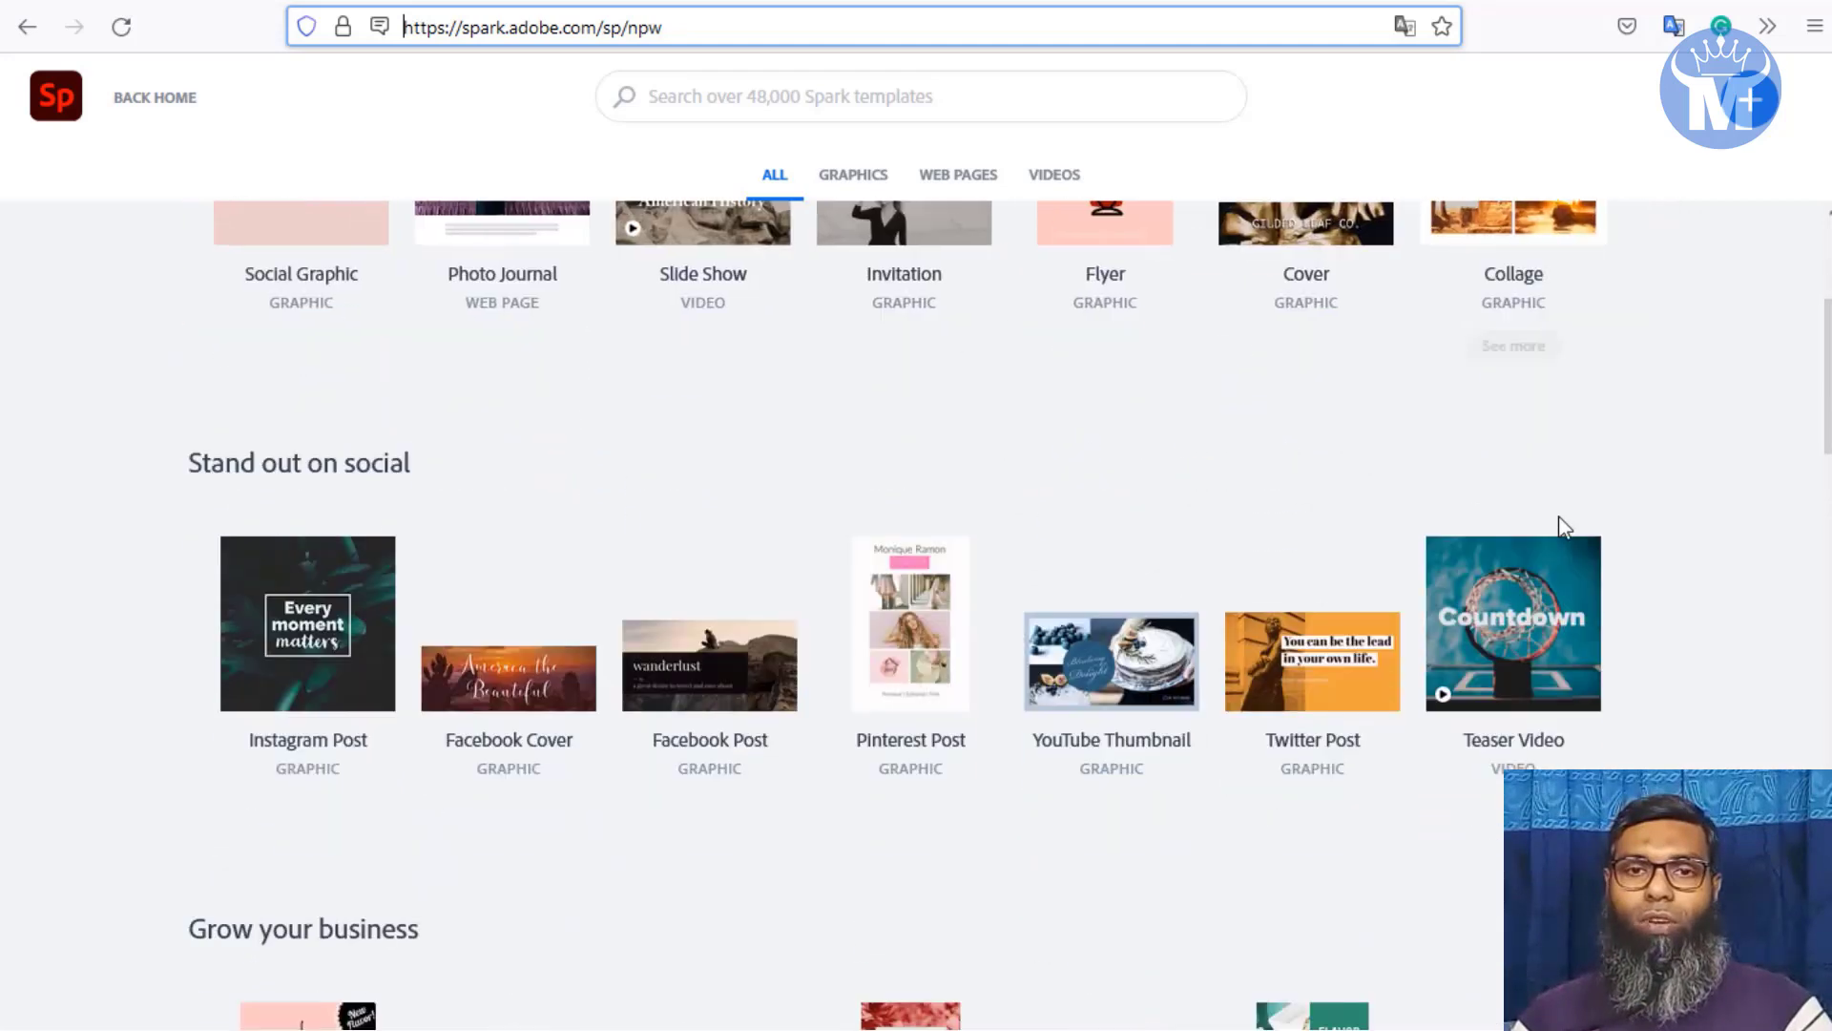
{"action": "scroll", "coordinate": [1084, 748], "scroll_direction": "down", "scroll_amount": 3}
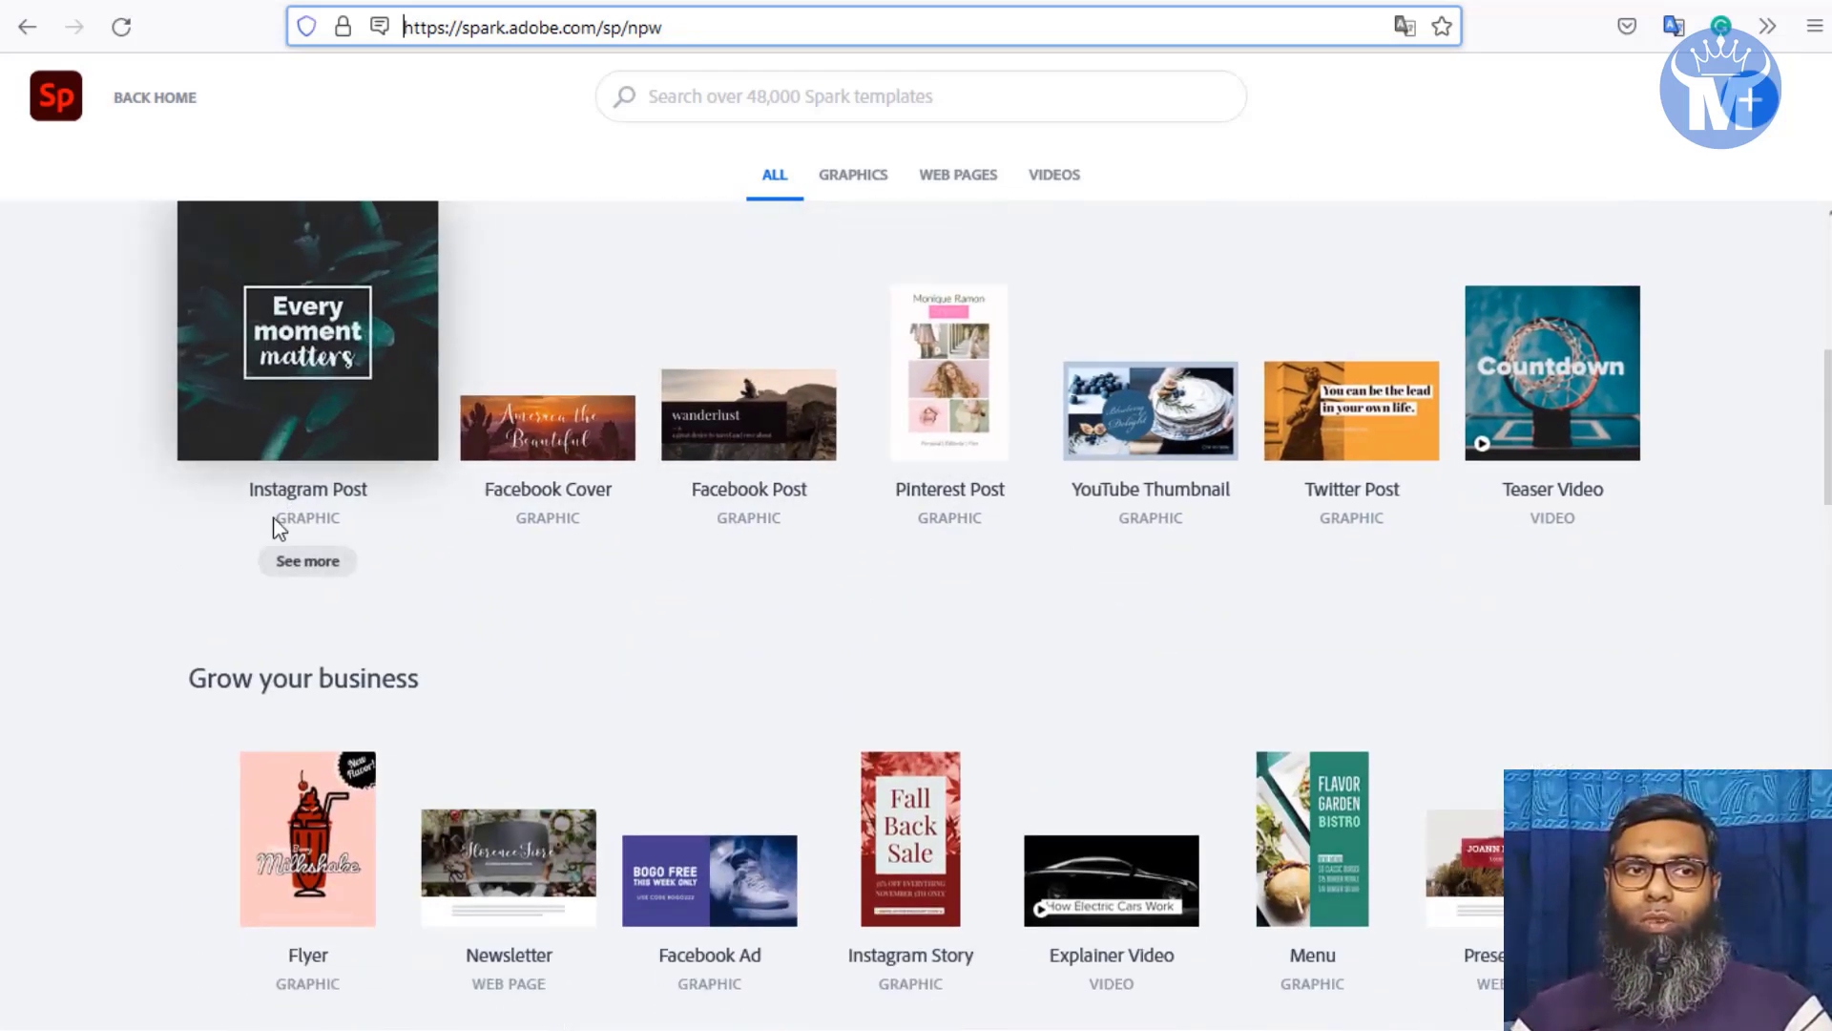
{"action": "scroll", "coordinate": [1349, 548], "scroll_direction": "down", "scroll_amount": 4}
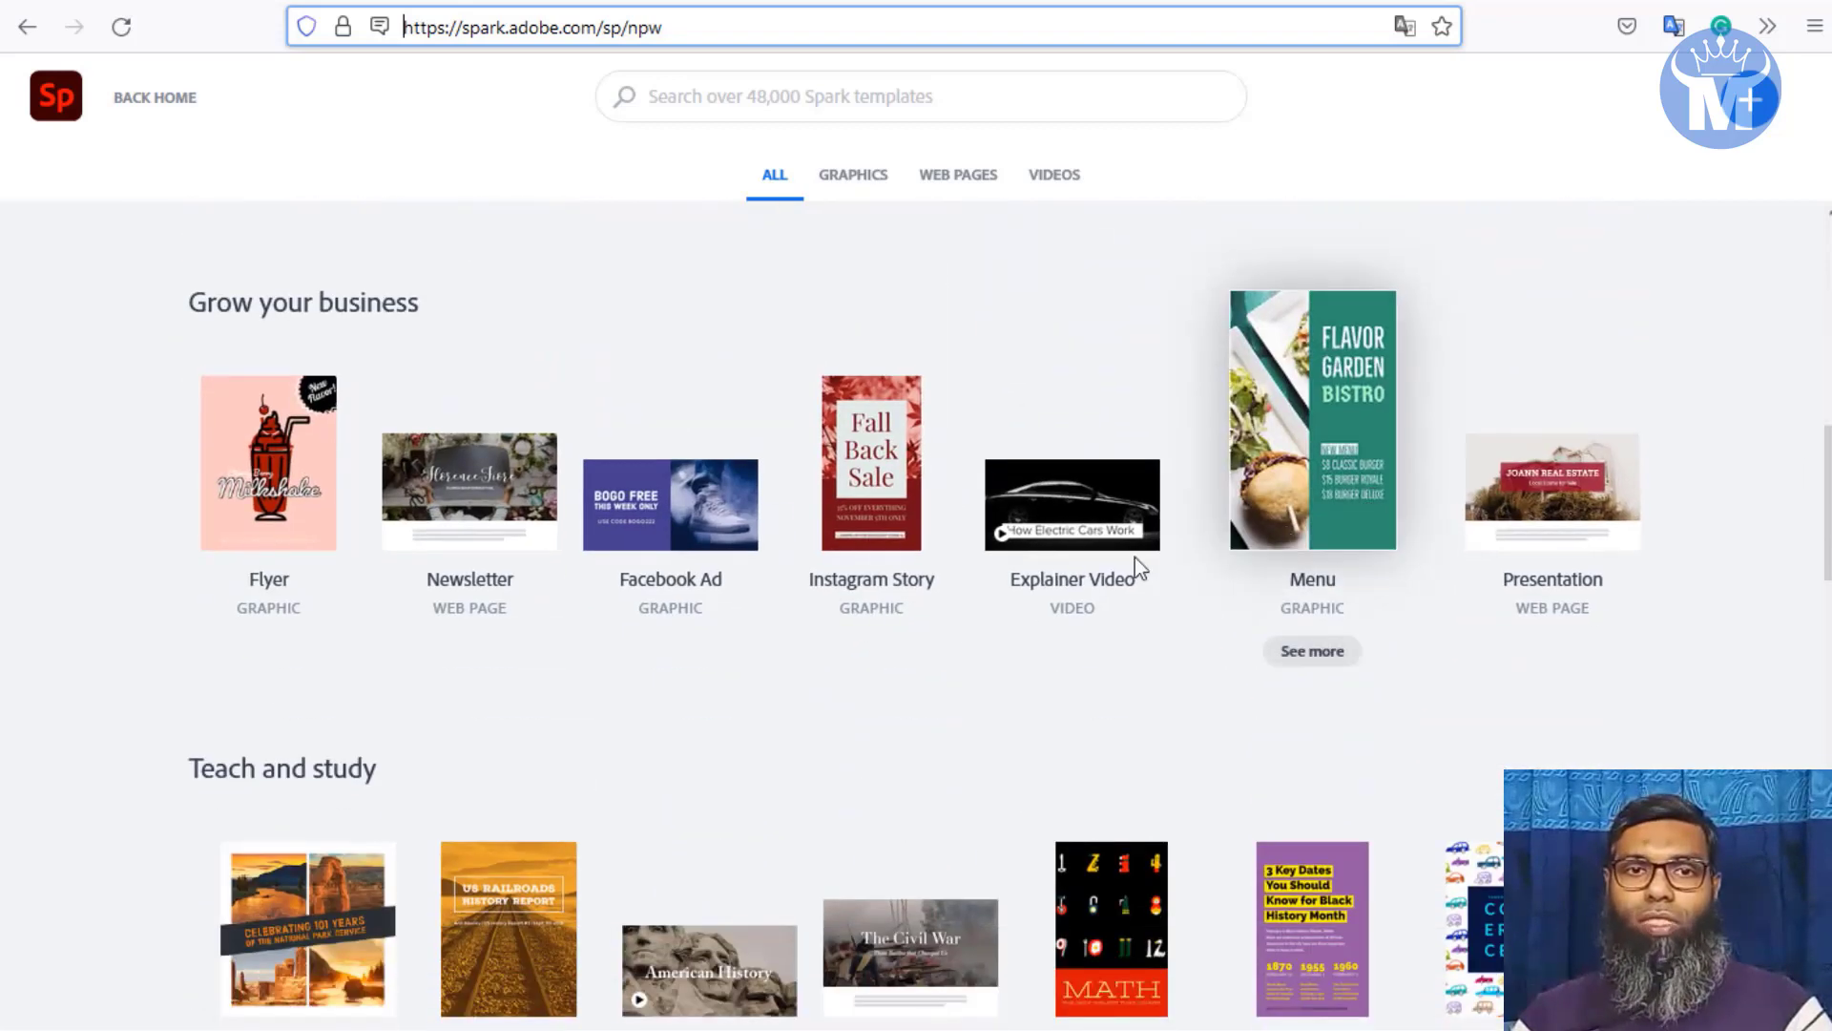
{"action": "scroll", "coordinate": [1028, 660], "scroll_direction": "down", "scroll_amount": 4}
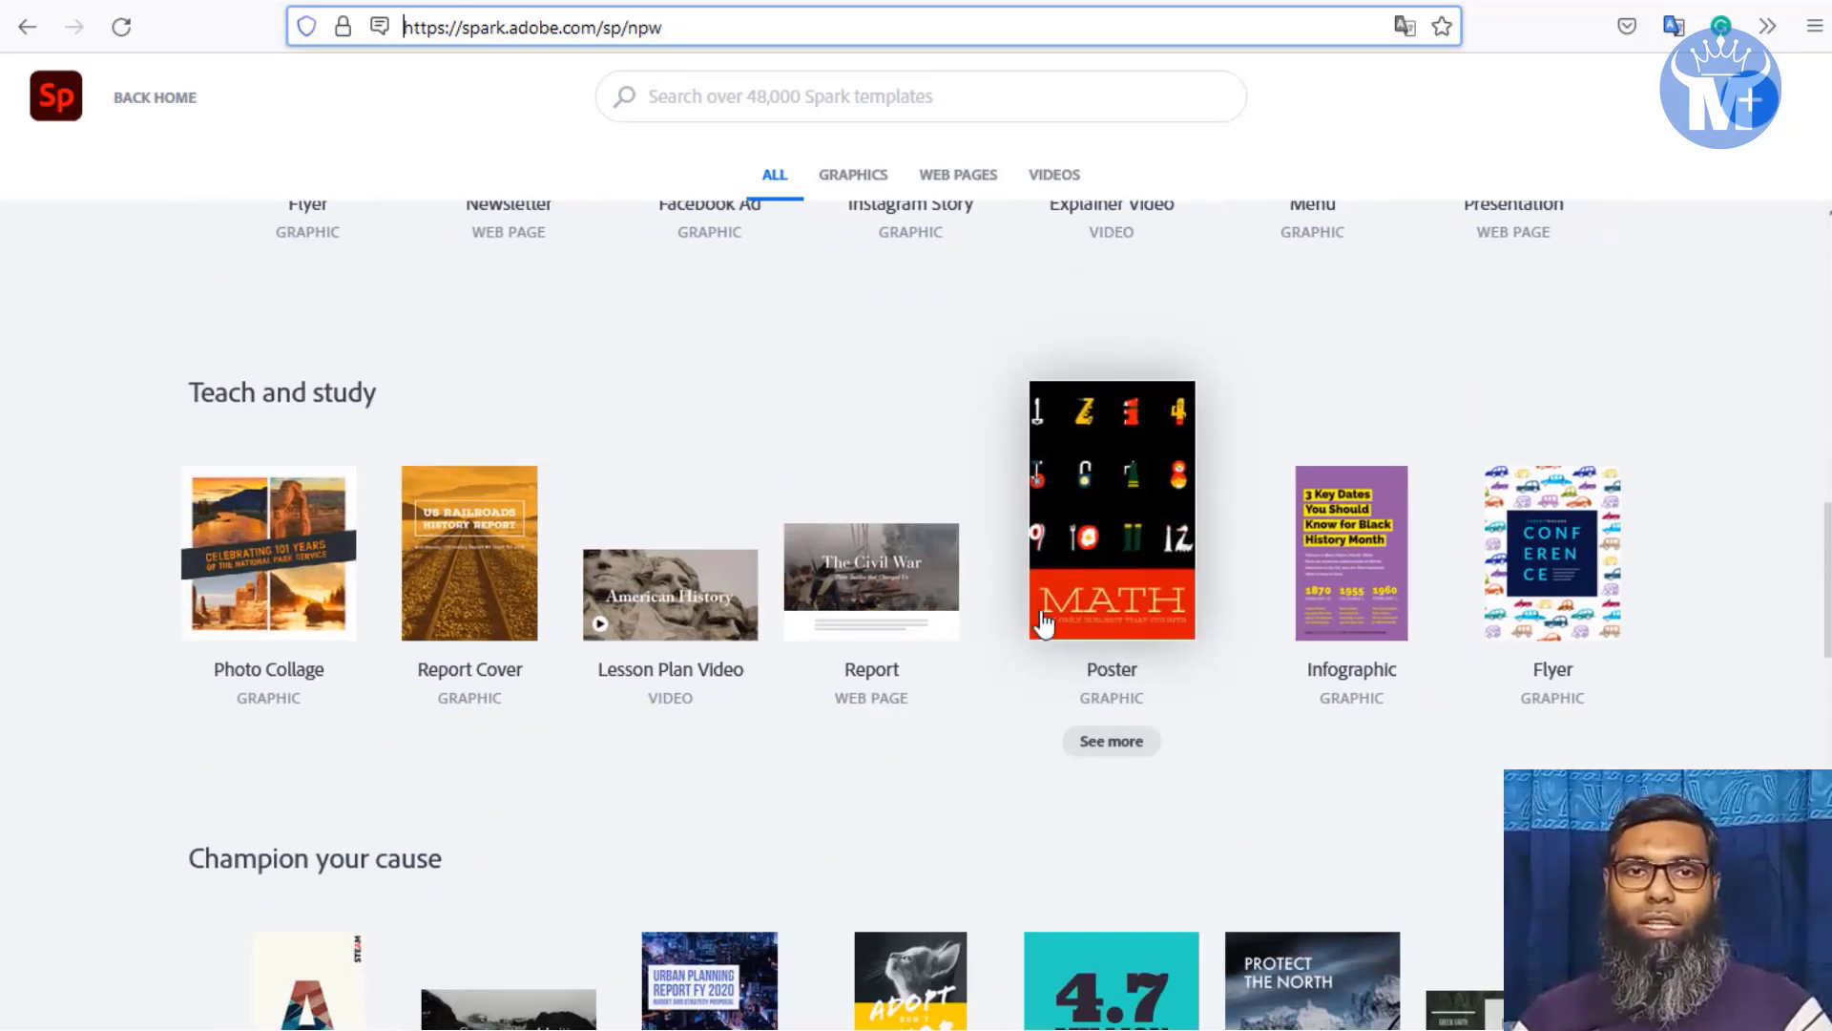
{"action": "scroll", "coordinate": [1097, 673], "scroll_direction": "up", "scroll_amount": 4}
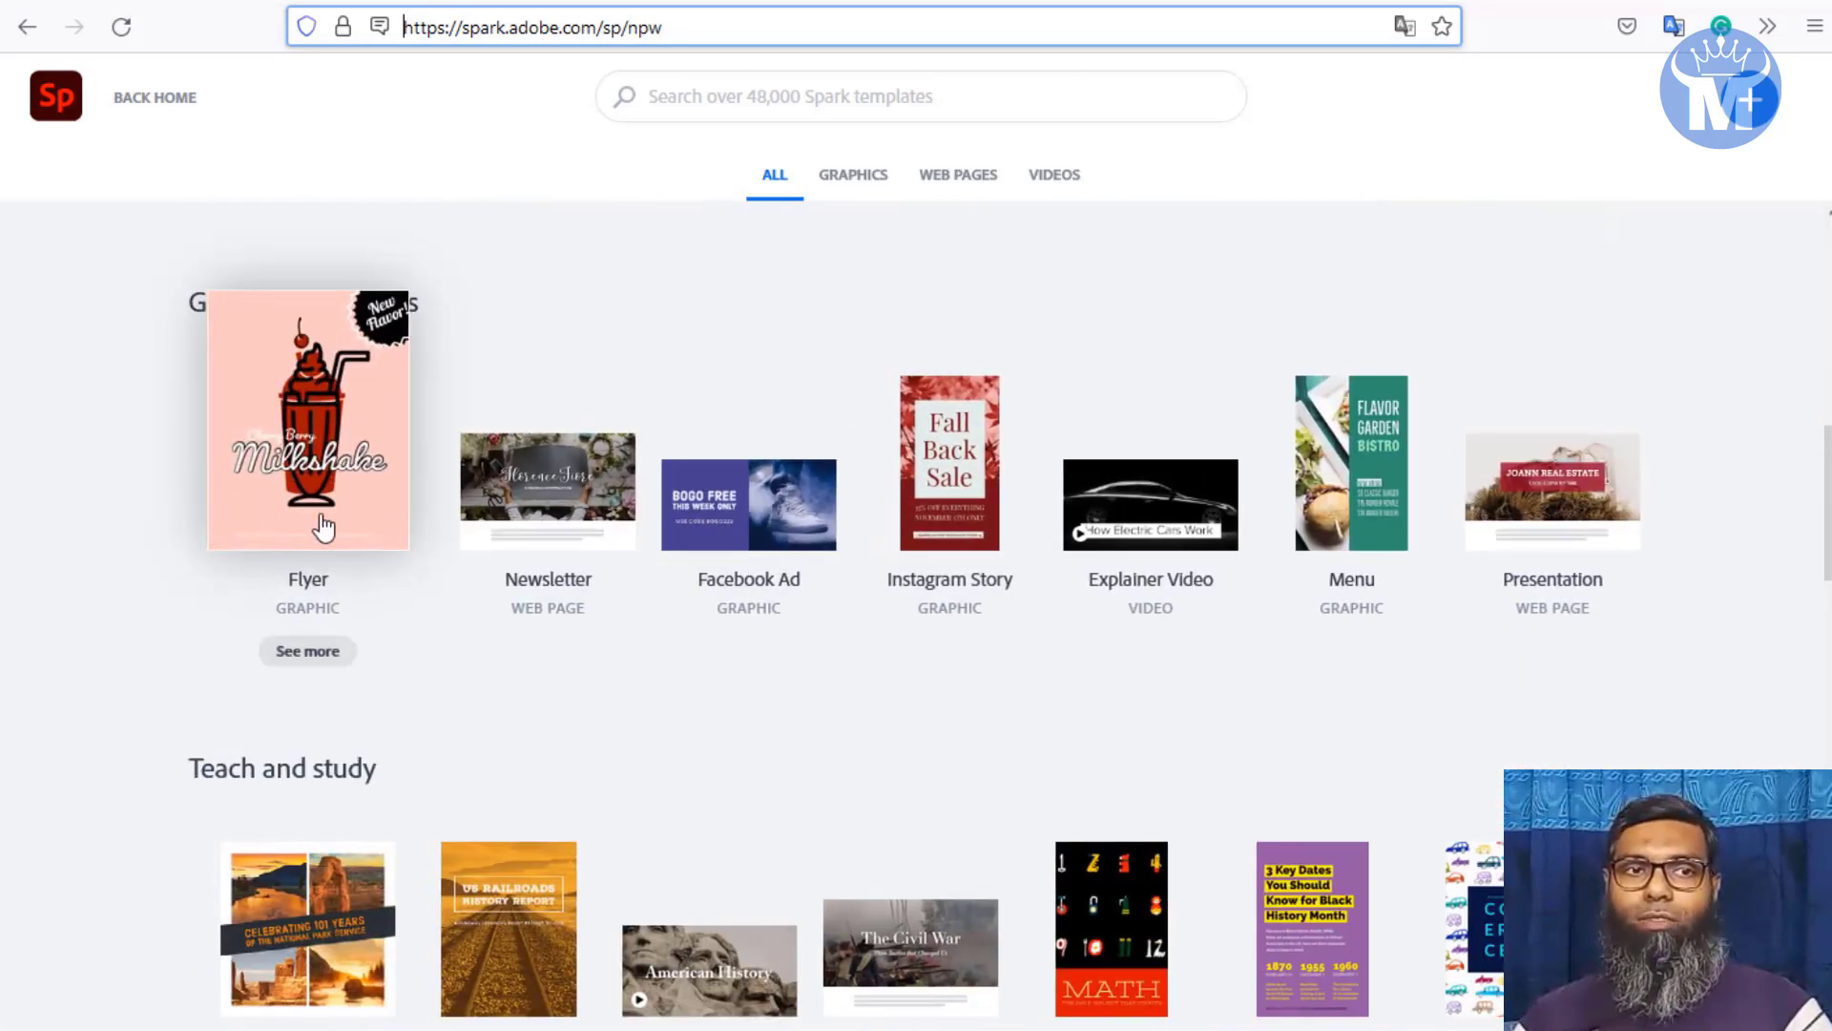
{"action": "left_click", "coordinate": [332, 523]}
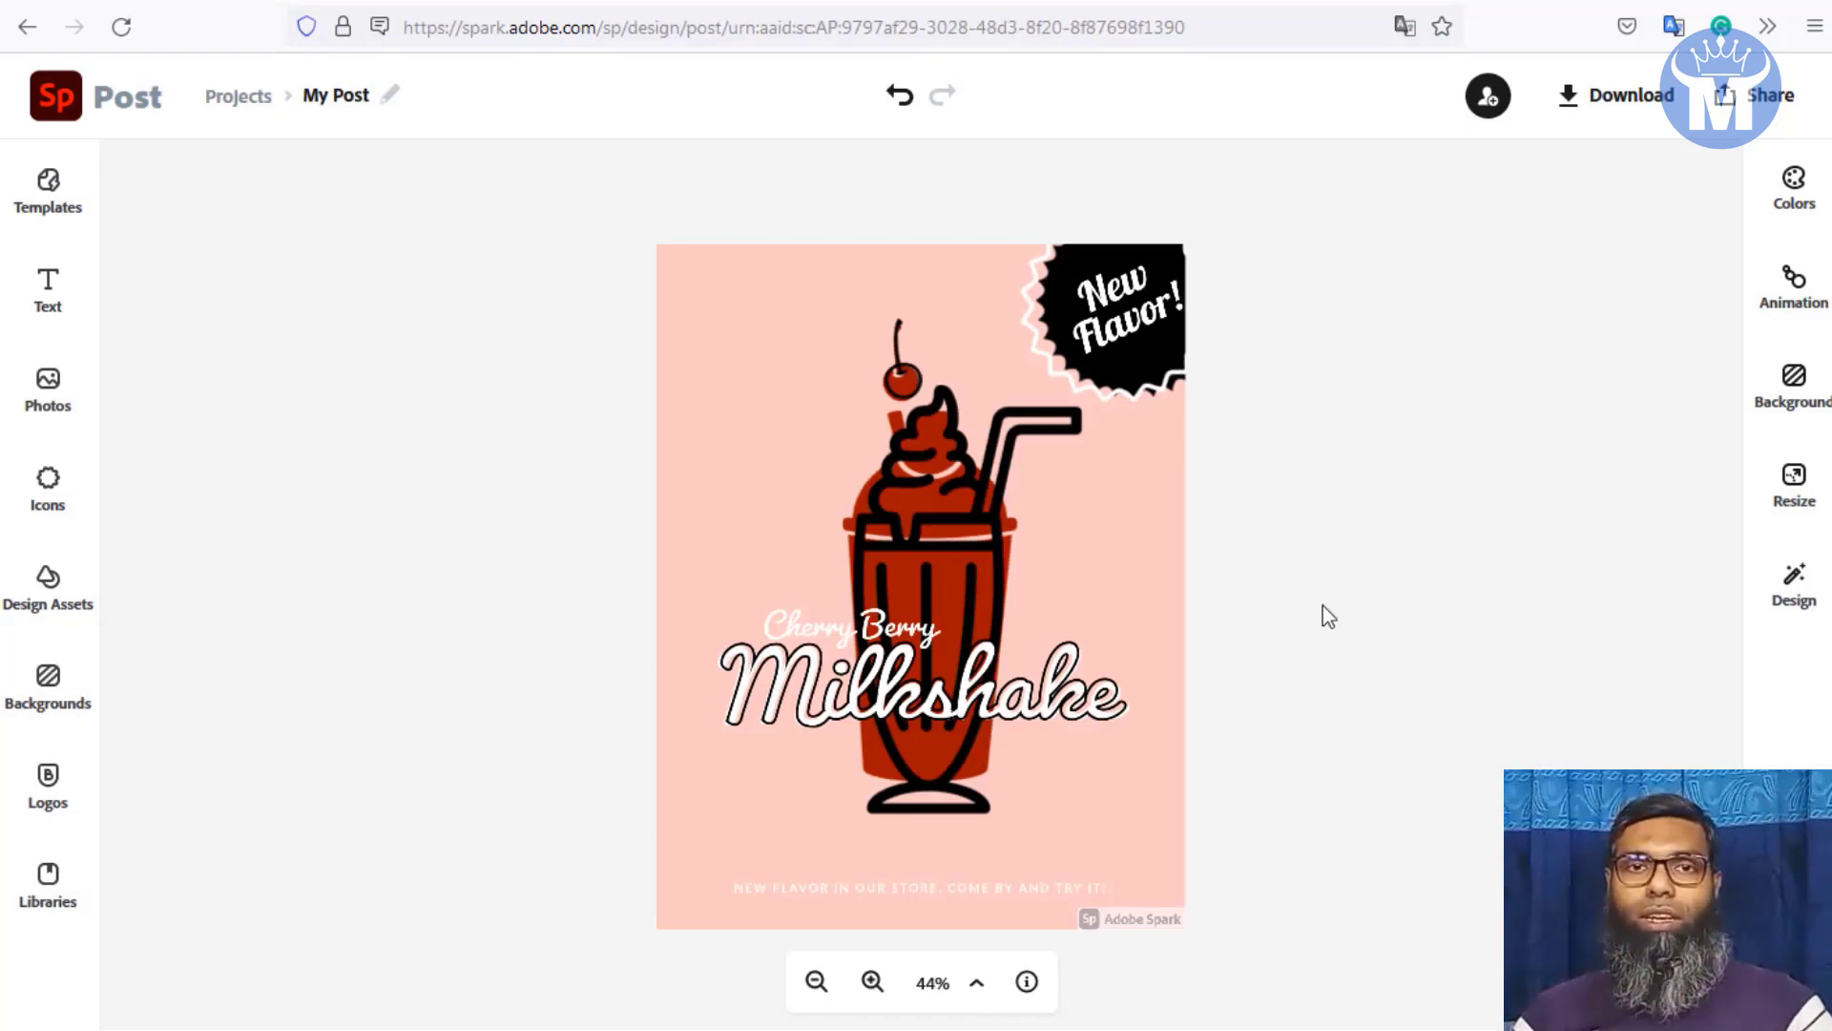
Step: Dismiss the welcome message and replace the badge wording 'New Flavor!' with 'Money Horn'
{"action": "left_click", "coordinate": [1126, 303]}
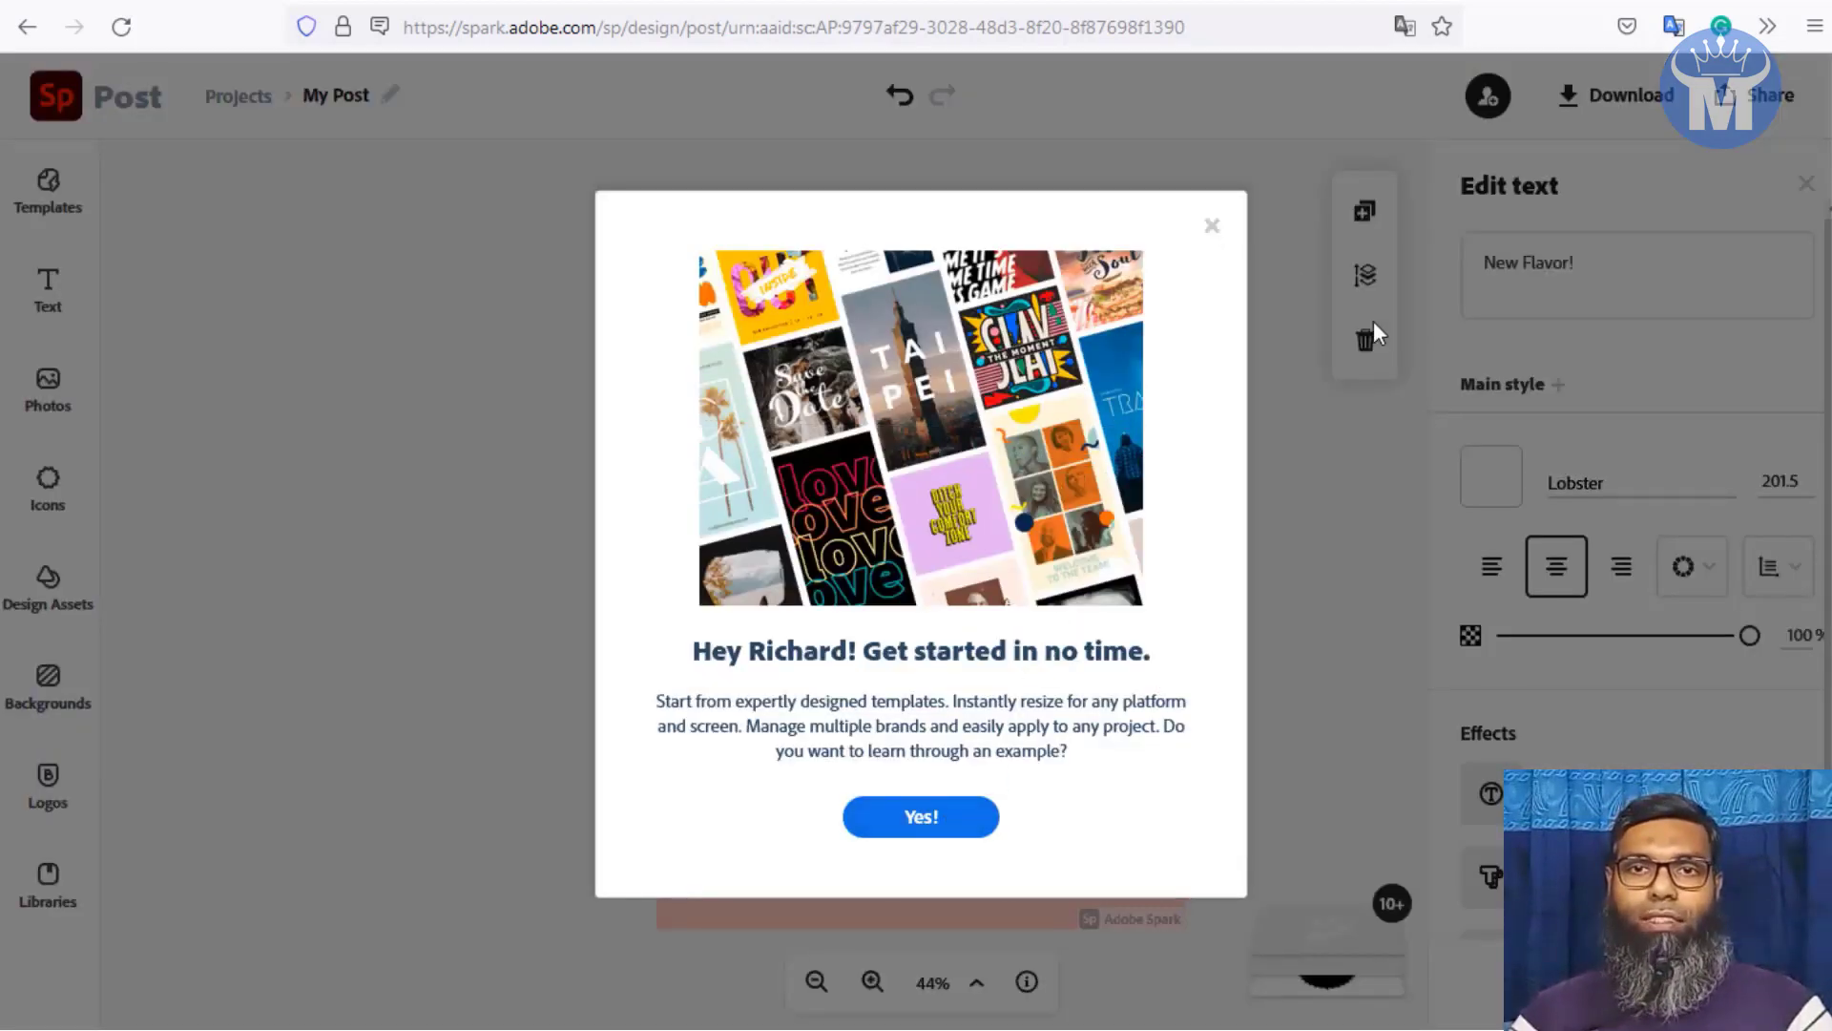
{"action": "left_click", "coordinate": [1211, 226]}
{"action": "left_click", "coordinate": [1603, 254]}
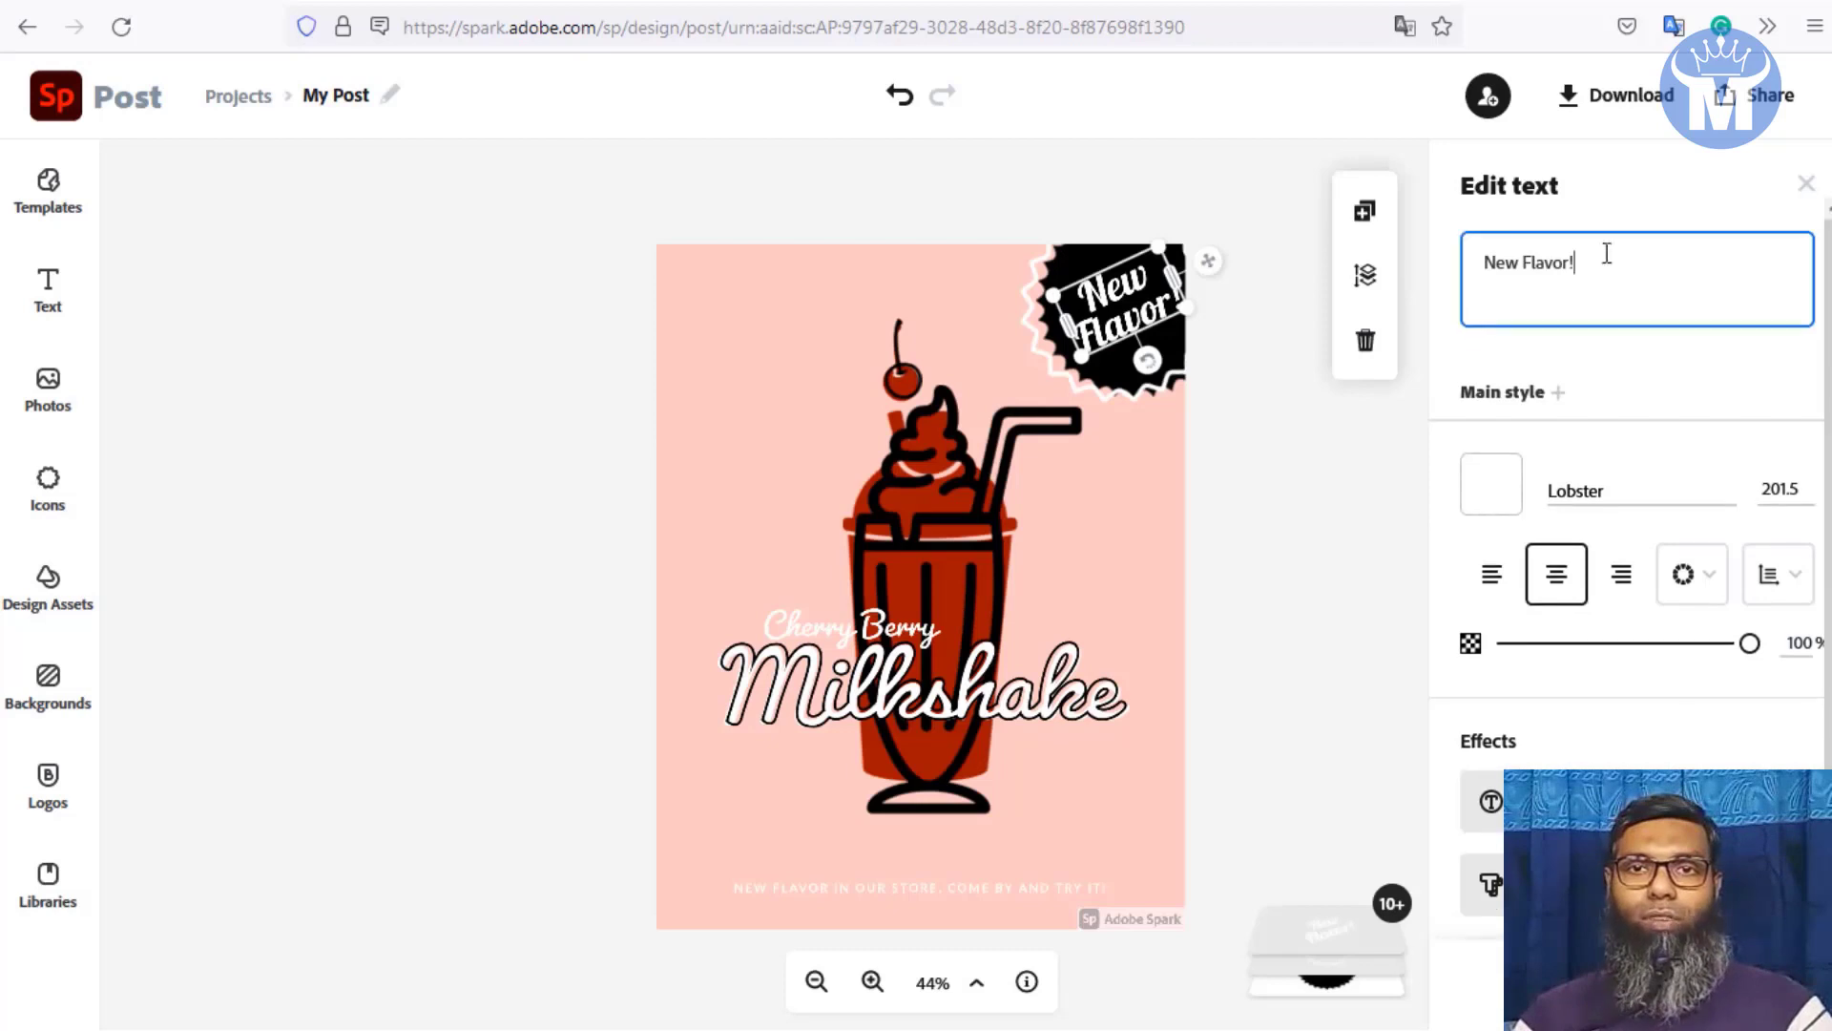
{"action": "left_click_drag", "start_coordinate": [1603, 254], "coordinate": [1489, 260]}
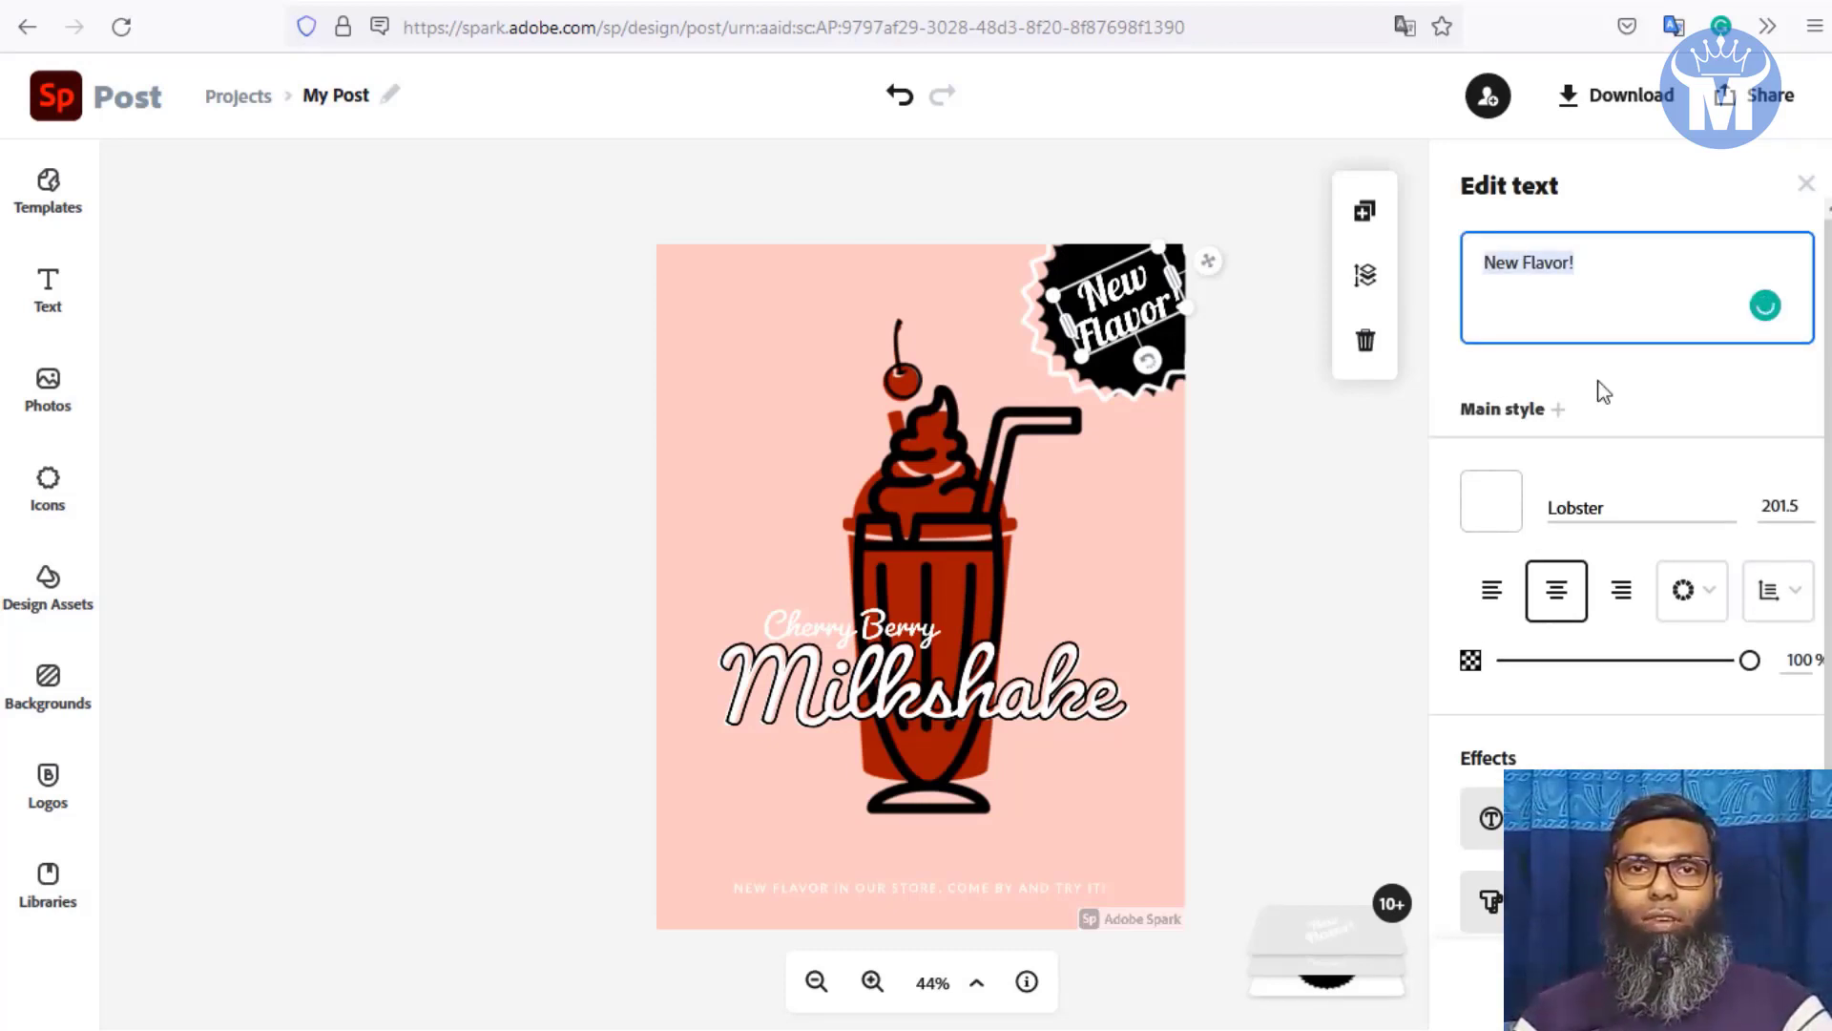
{"action": "type", "text": "Money Horn"}
{"action": "left_click", "coordinate": [1106, 500]}
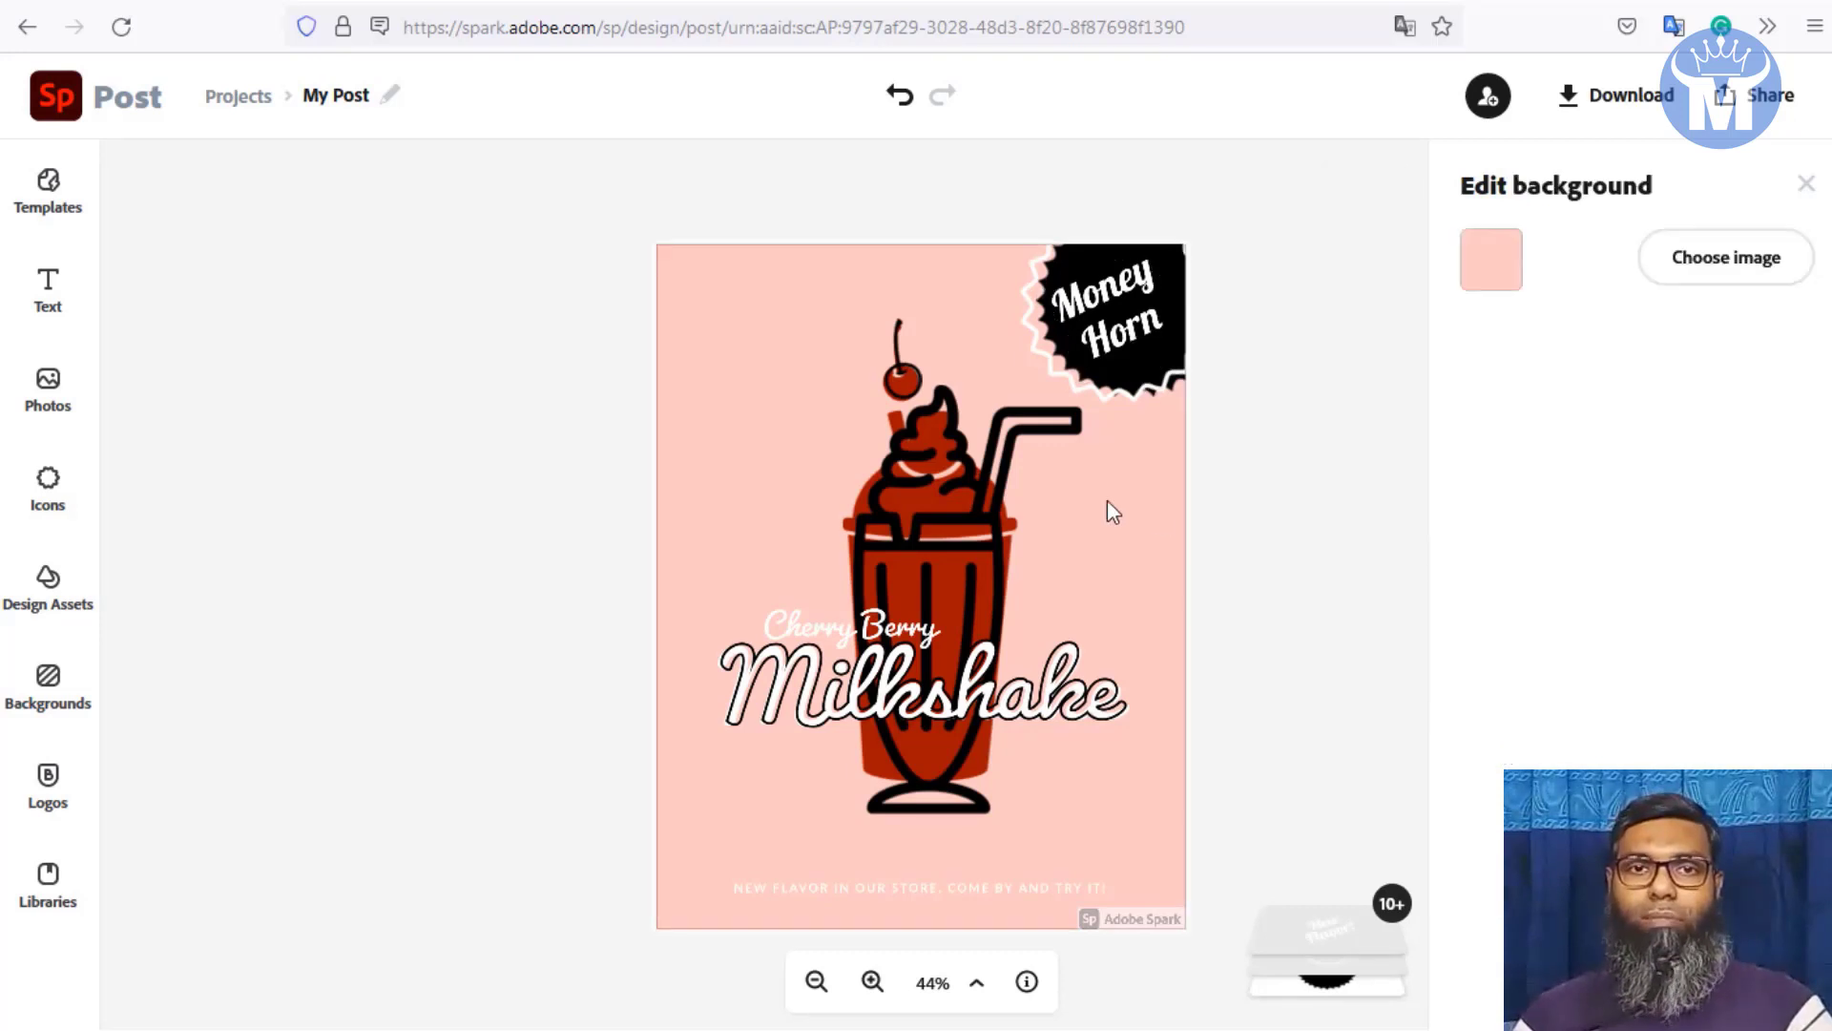
Step: Select the Money Horn text, nudge it slightly, then select the black badge shape
{"action": "left_click", "coordinate": [1143, 325]}
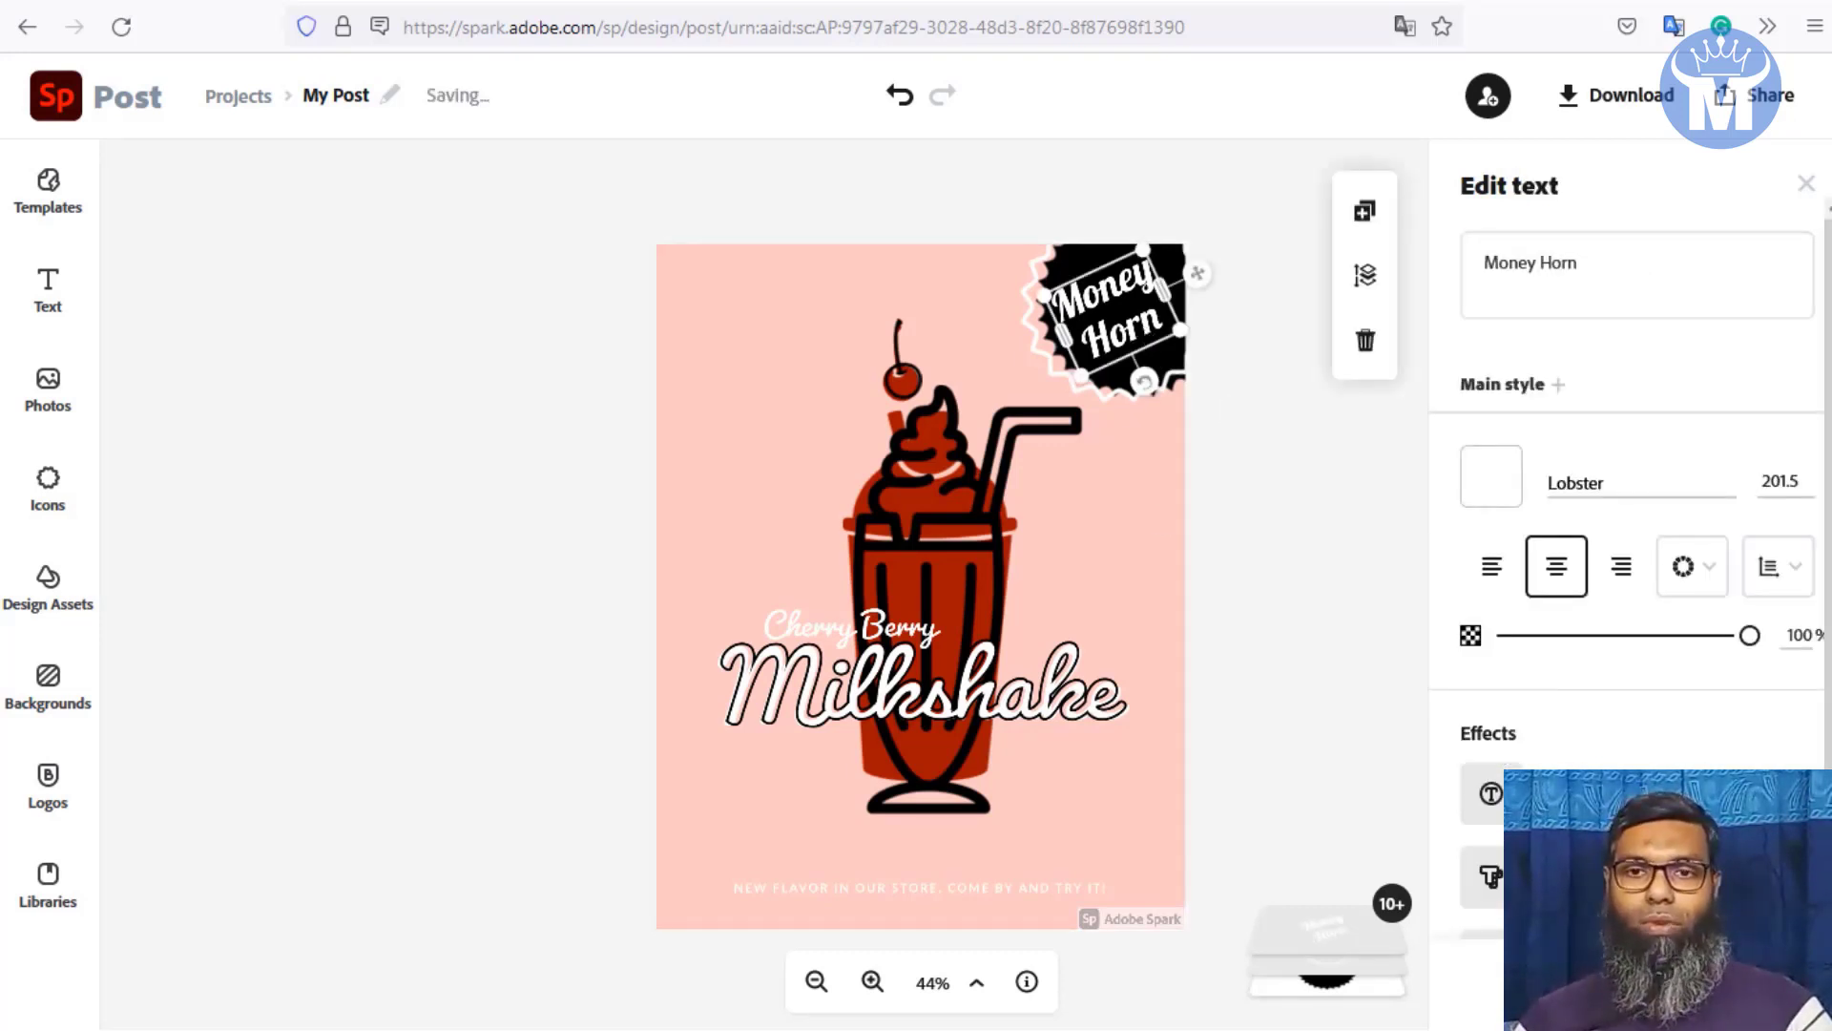
{"action": "mouse_move", "coordinate": [1136, 315]}
{"action": "left_mouse_down"}
{"action": "mouse_move", "coordinate": [1094, 480]}
{"action": "mouse_move", "coordinate": [1107, 315]}
{"action": "mouse_move", "coordinate": [1134, 305]}
{"action": "left_mouse_up"}
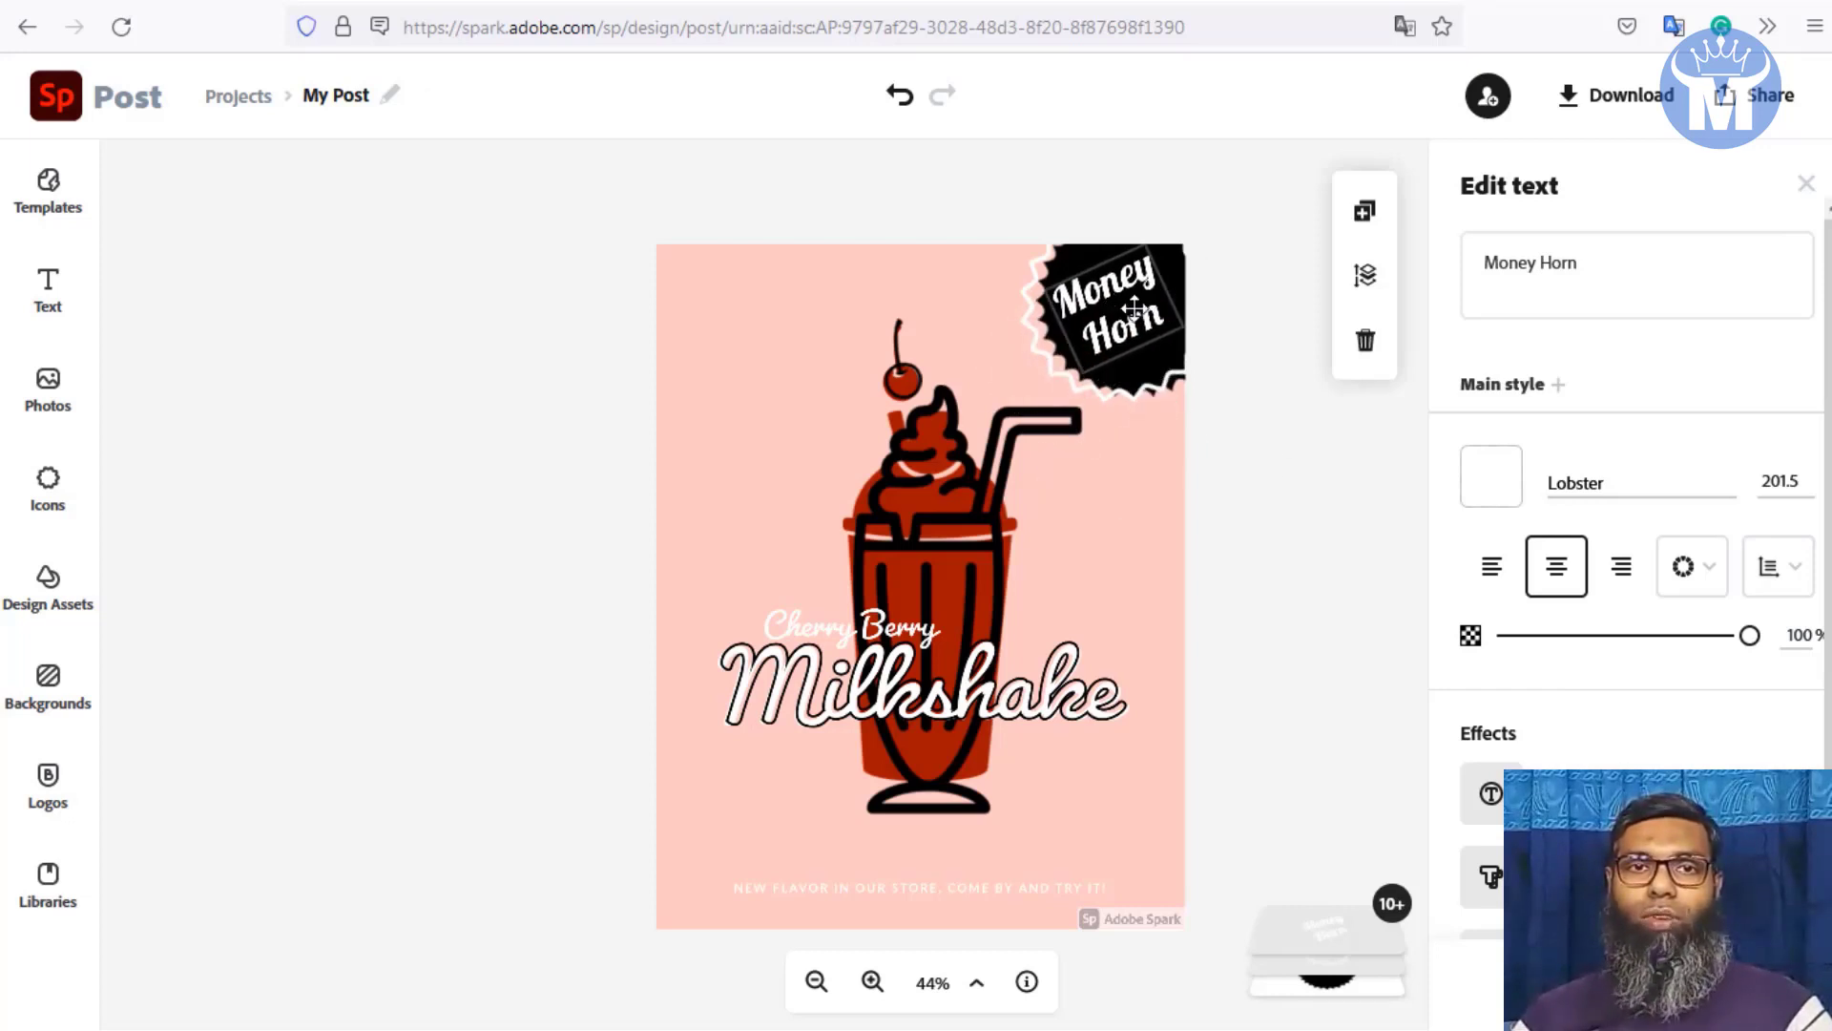
{"action": "left_click", "coordinate": [1048, 355]}
Step: Select the milkshake illustration and Milkshake title in turn, then bring up the Templates gallery
{"action": "left_click", "coordinate": [918, 469]}
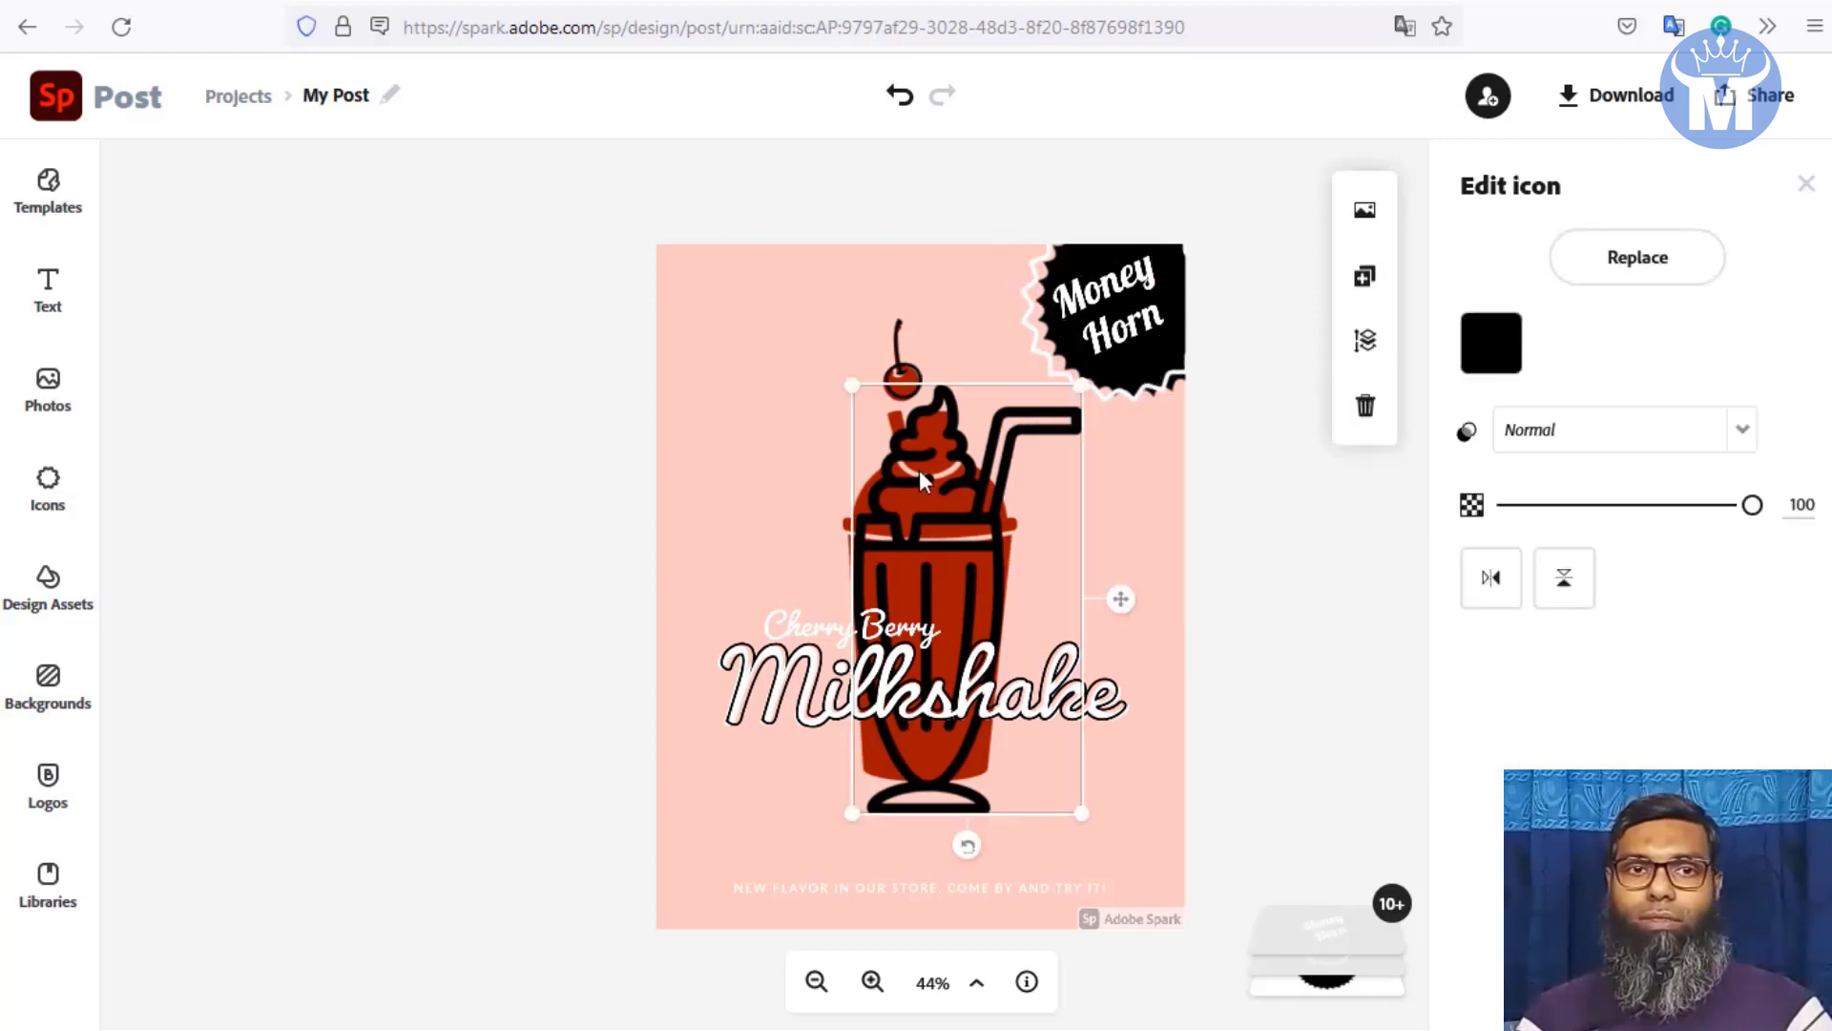
{"action": "left_click", "coordinate": [807, 542]}
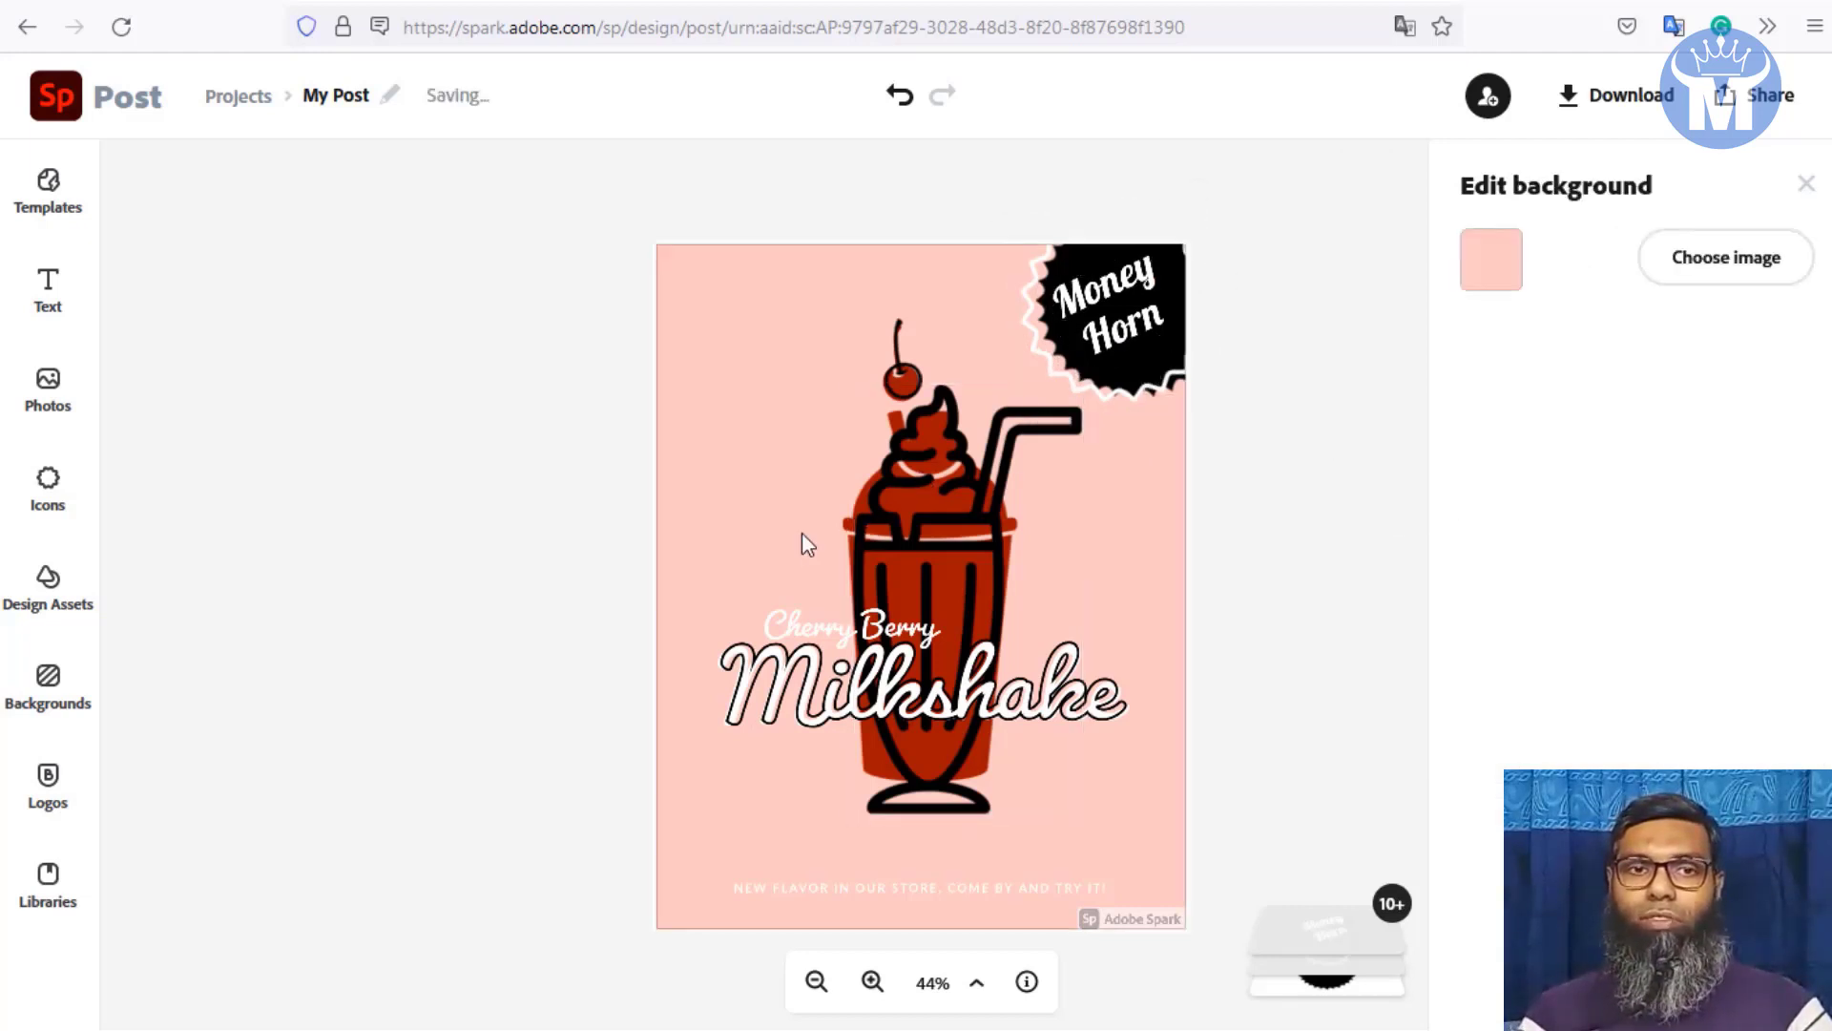
{"action": "left_click", "coordinate": [806, 673]}
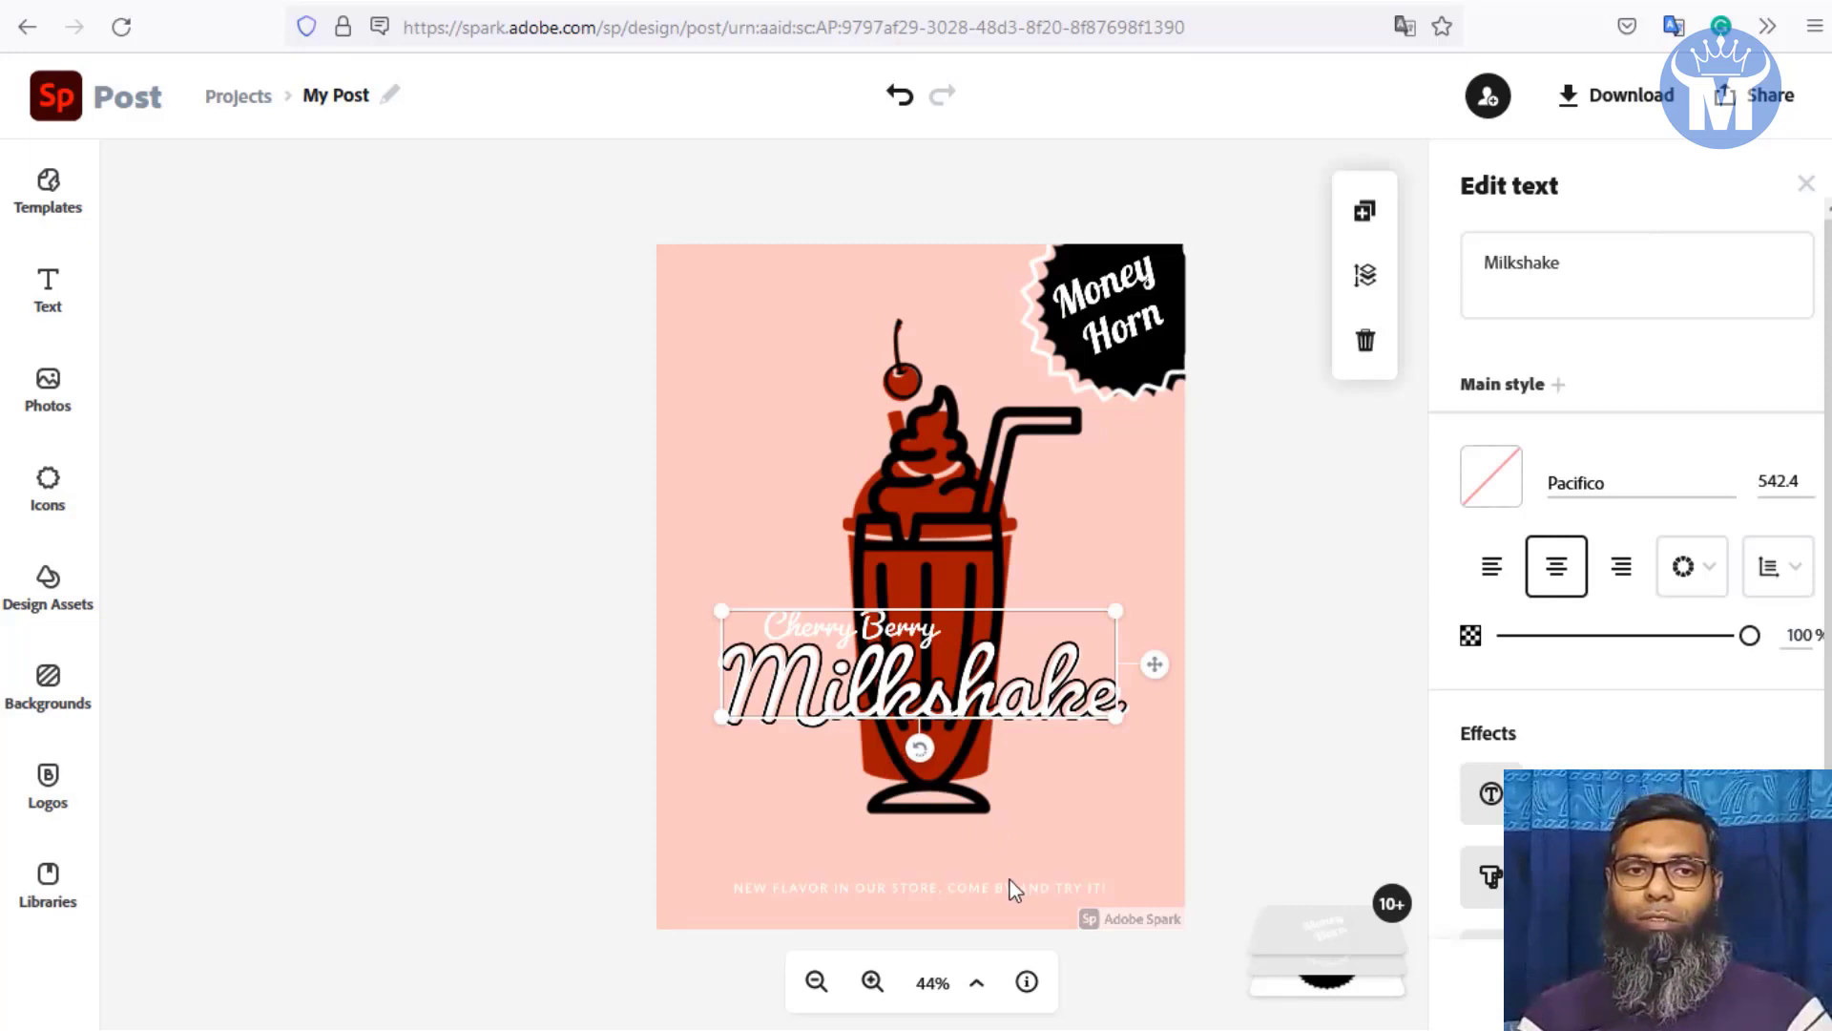
{"action": "left_click", "coordinate": [1131, 661]}
{"action": "left_click", "coordinate": [924, 504]}
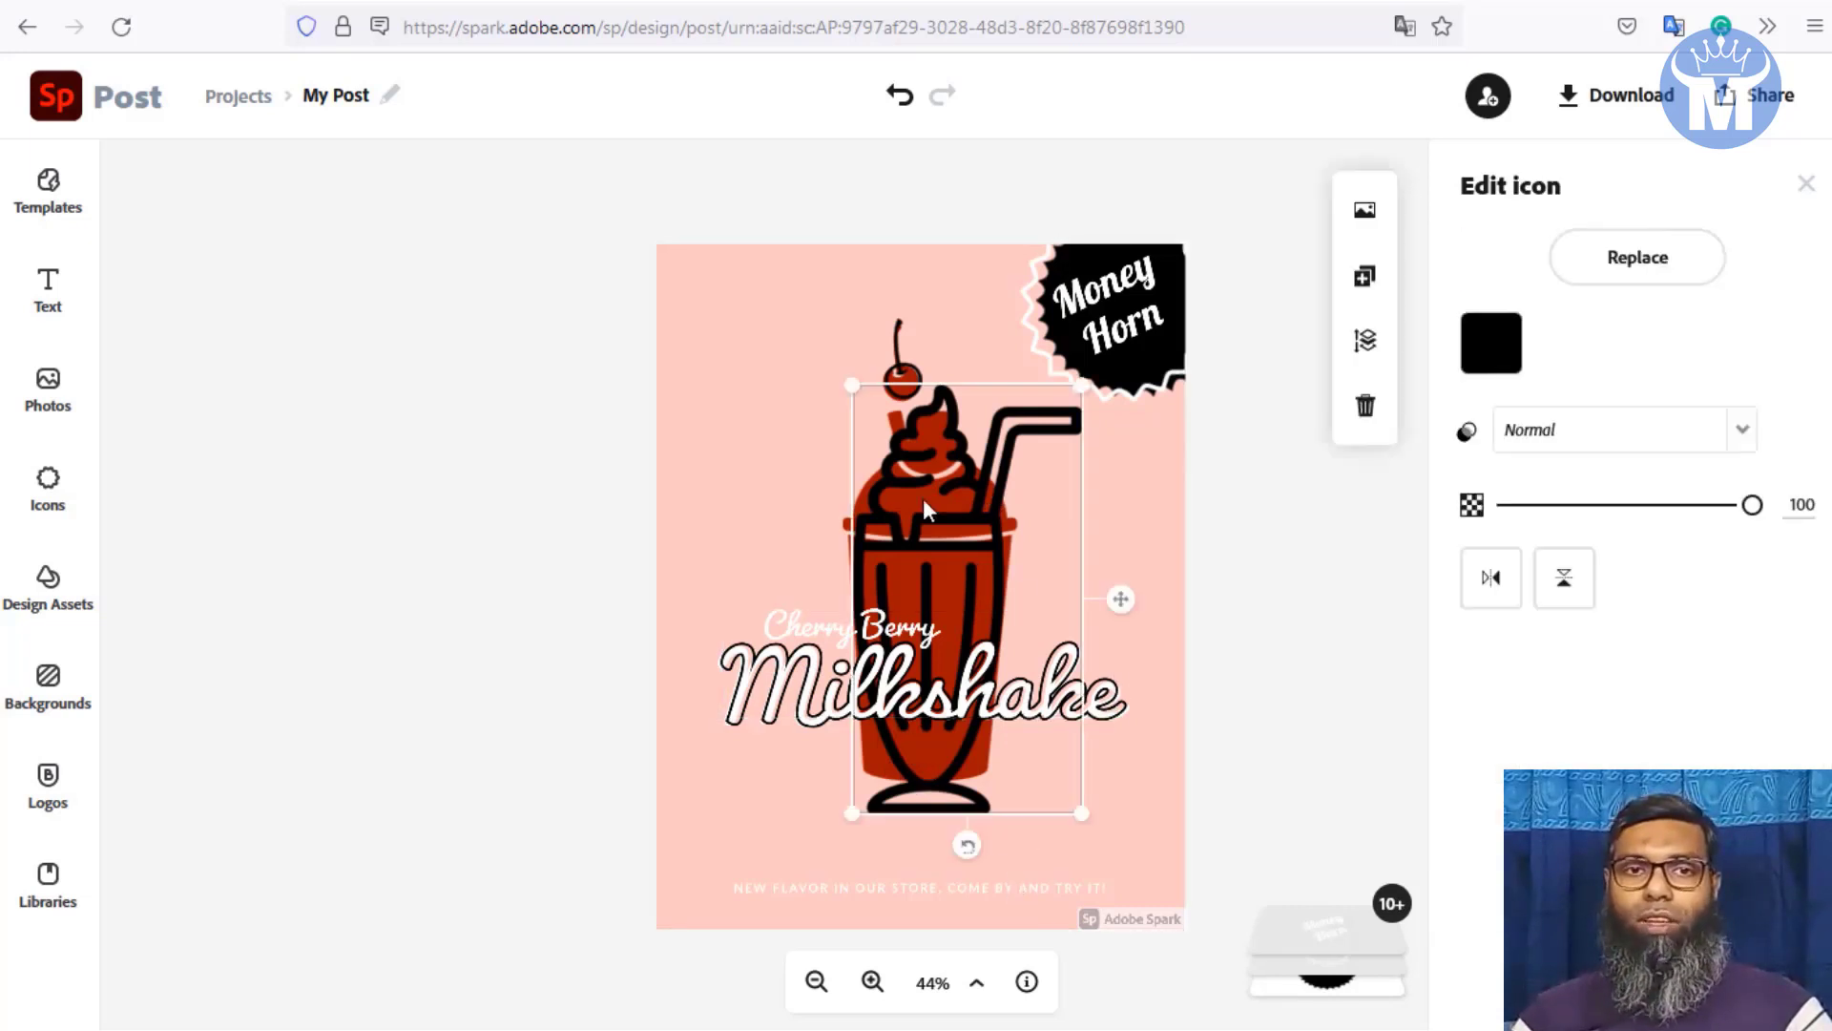
{"action": "left_click", "coordinate": [769, 722]}
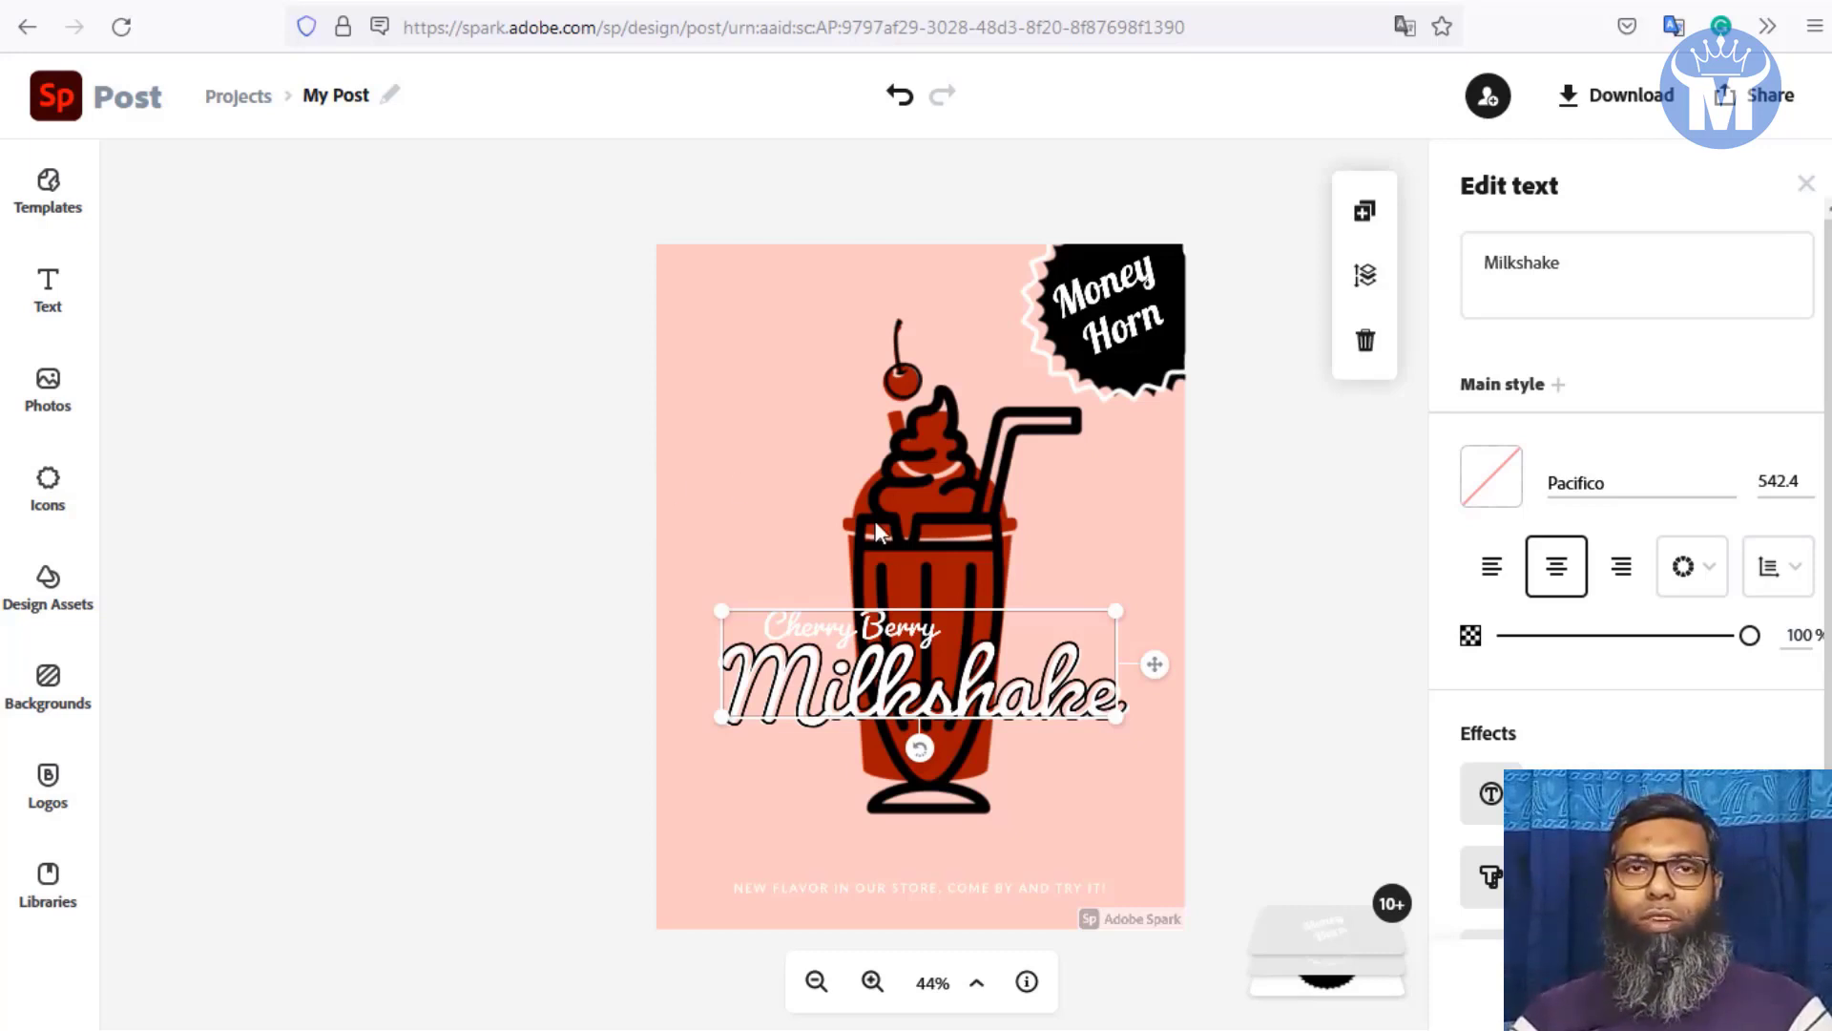
{"action": "left_click", "coordinate": [56, 212]}
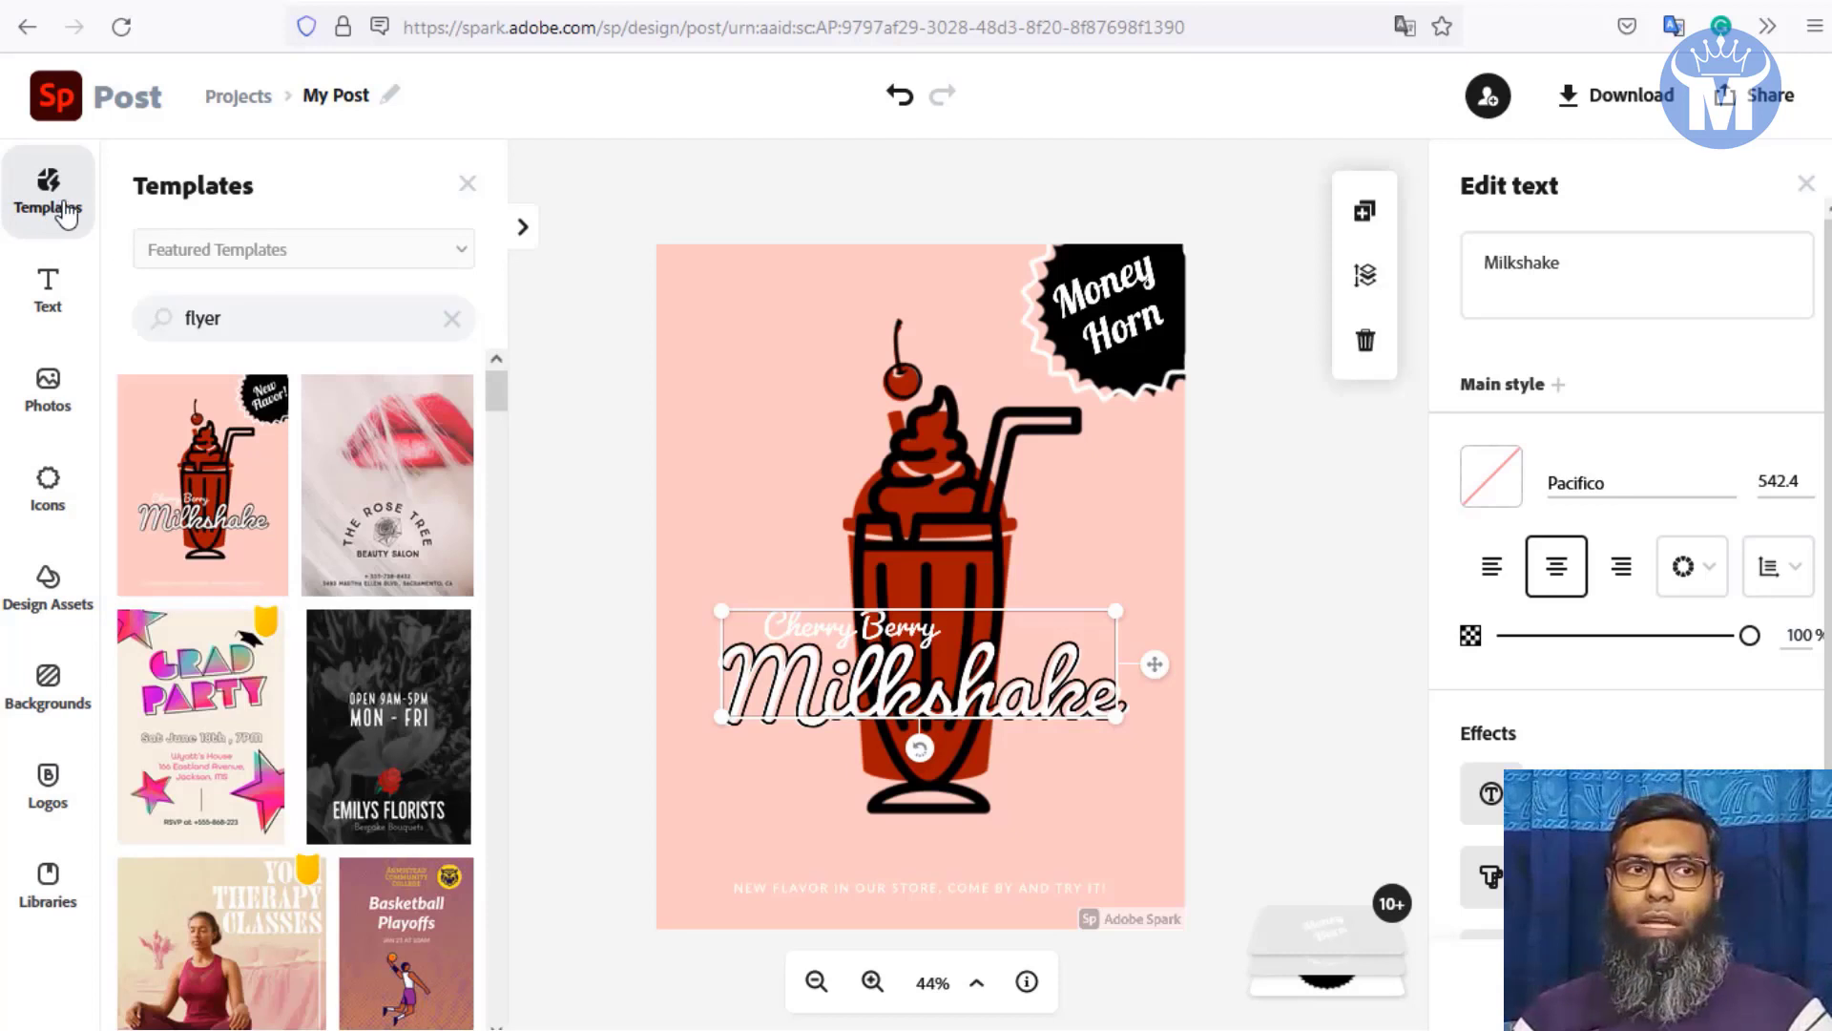
Step: Scroll the Templates list and preview the Day of the Dead flyer template
{"action": "scroll", "coordinate": [218, 637], "scroll_direction": "down", "scroll_amount": 3}
{"action": "scroll", "coordinate": [218, 638], "scroll_direction": "down", "scroll_amount": 5}
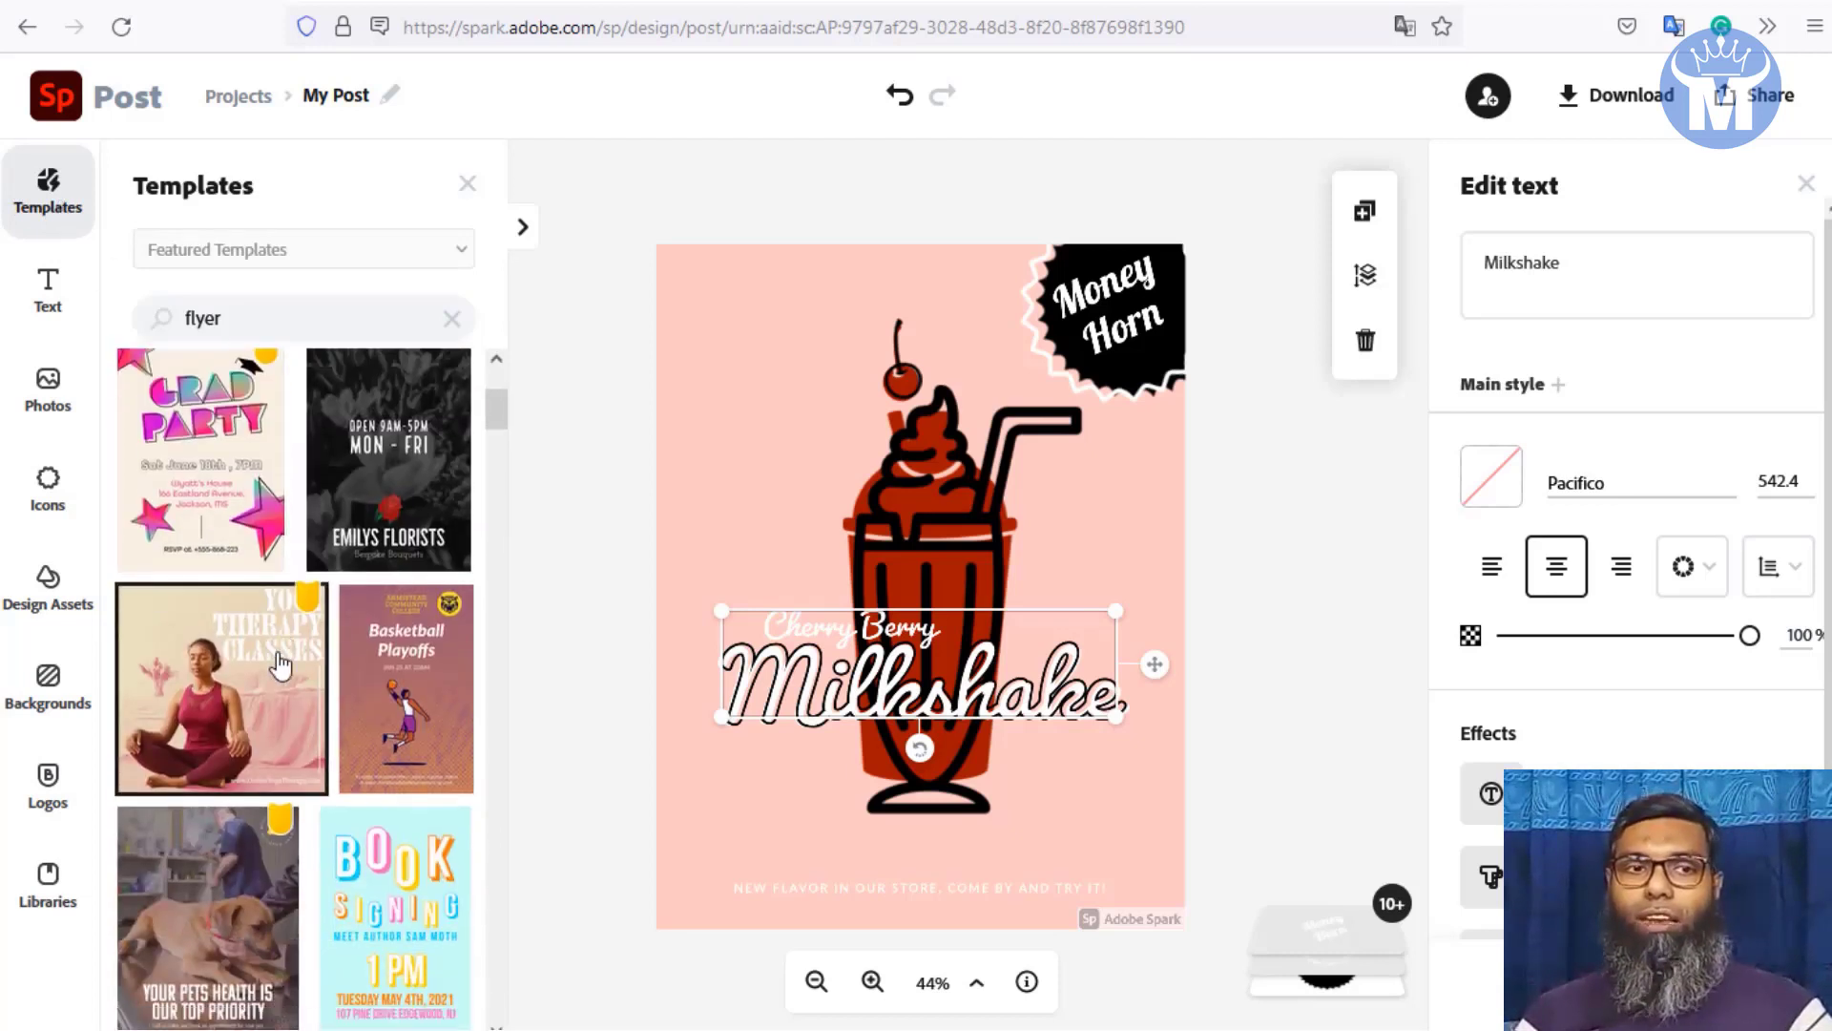
{"action": "scroll", "coordinate": [286, 668], "scroll_direction": "up", "scroll_amount": 6}
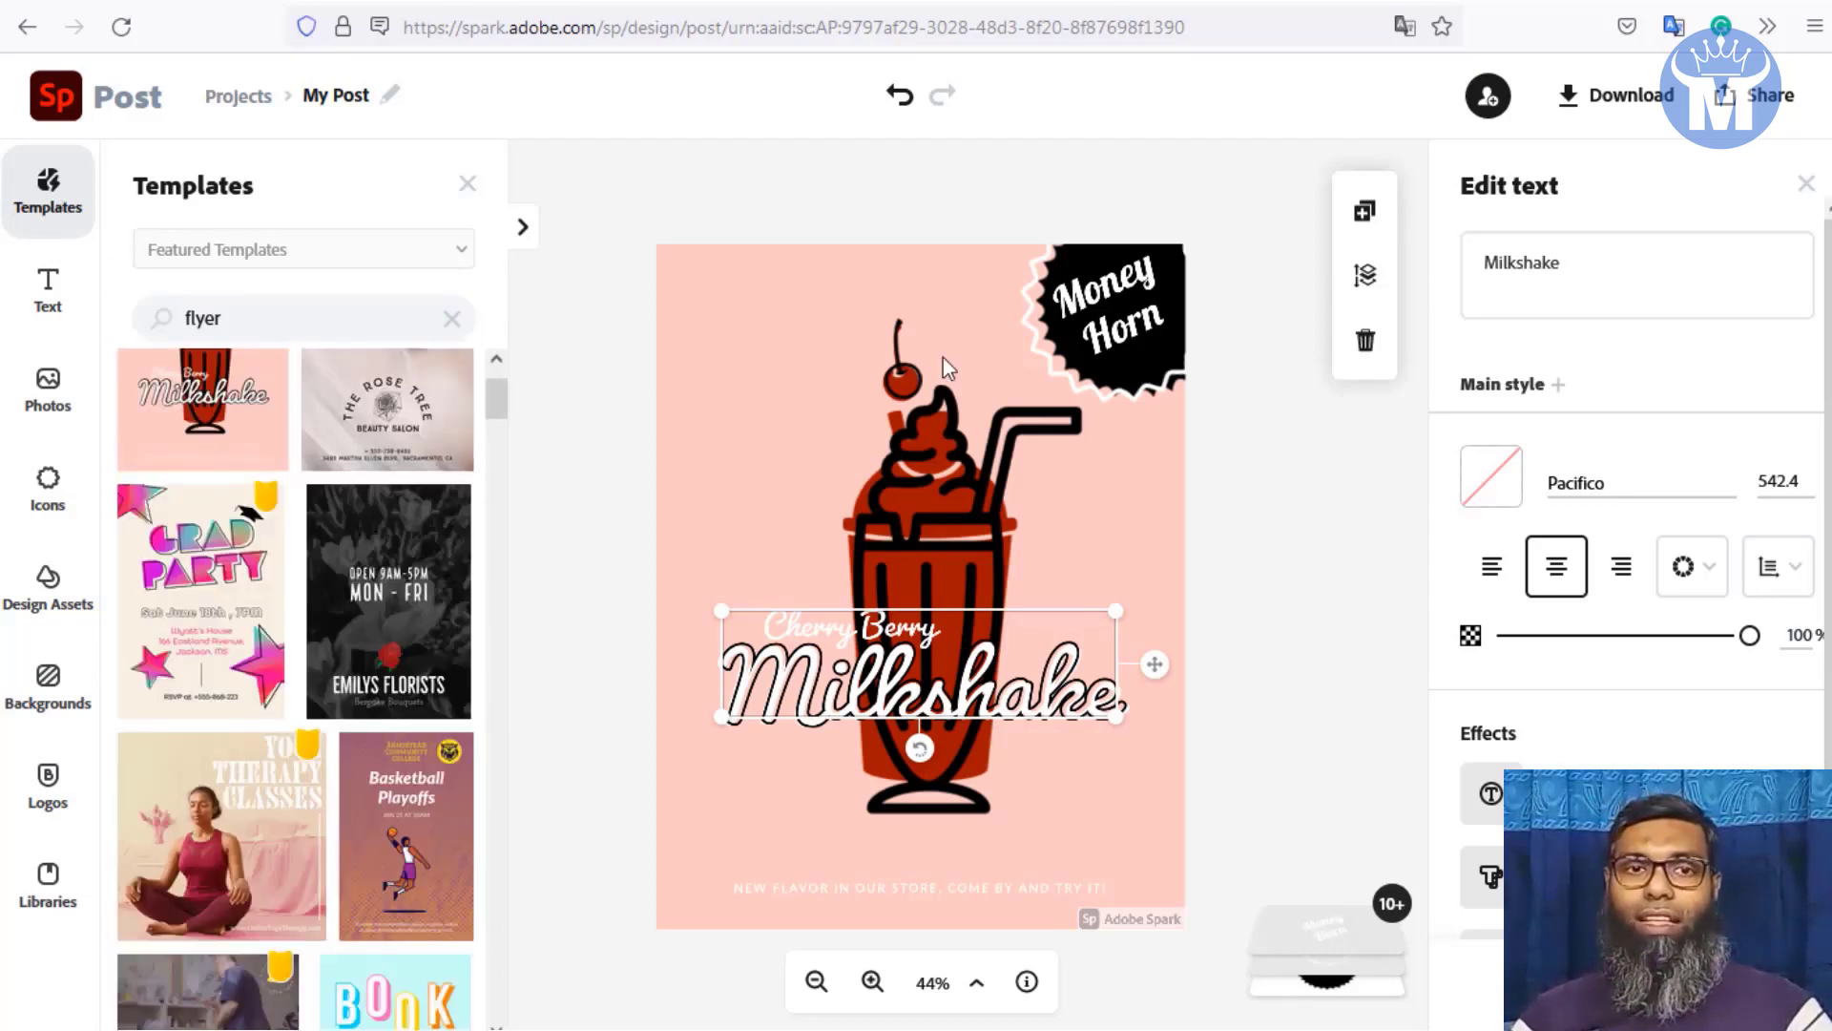
{"action": "scroll", "coordinate": [313, 689], "scroll_direction": "down", "scroll_amount": 6}
{"action": "scroll", "coordinate": [312, 689], "scroll_direction": "down", "scroll_amount": 12}
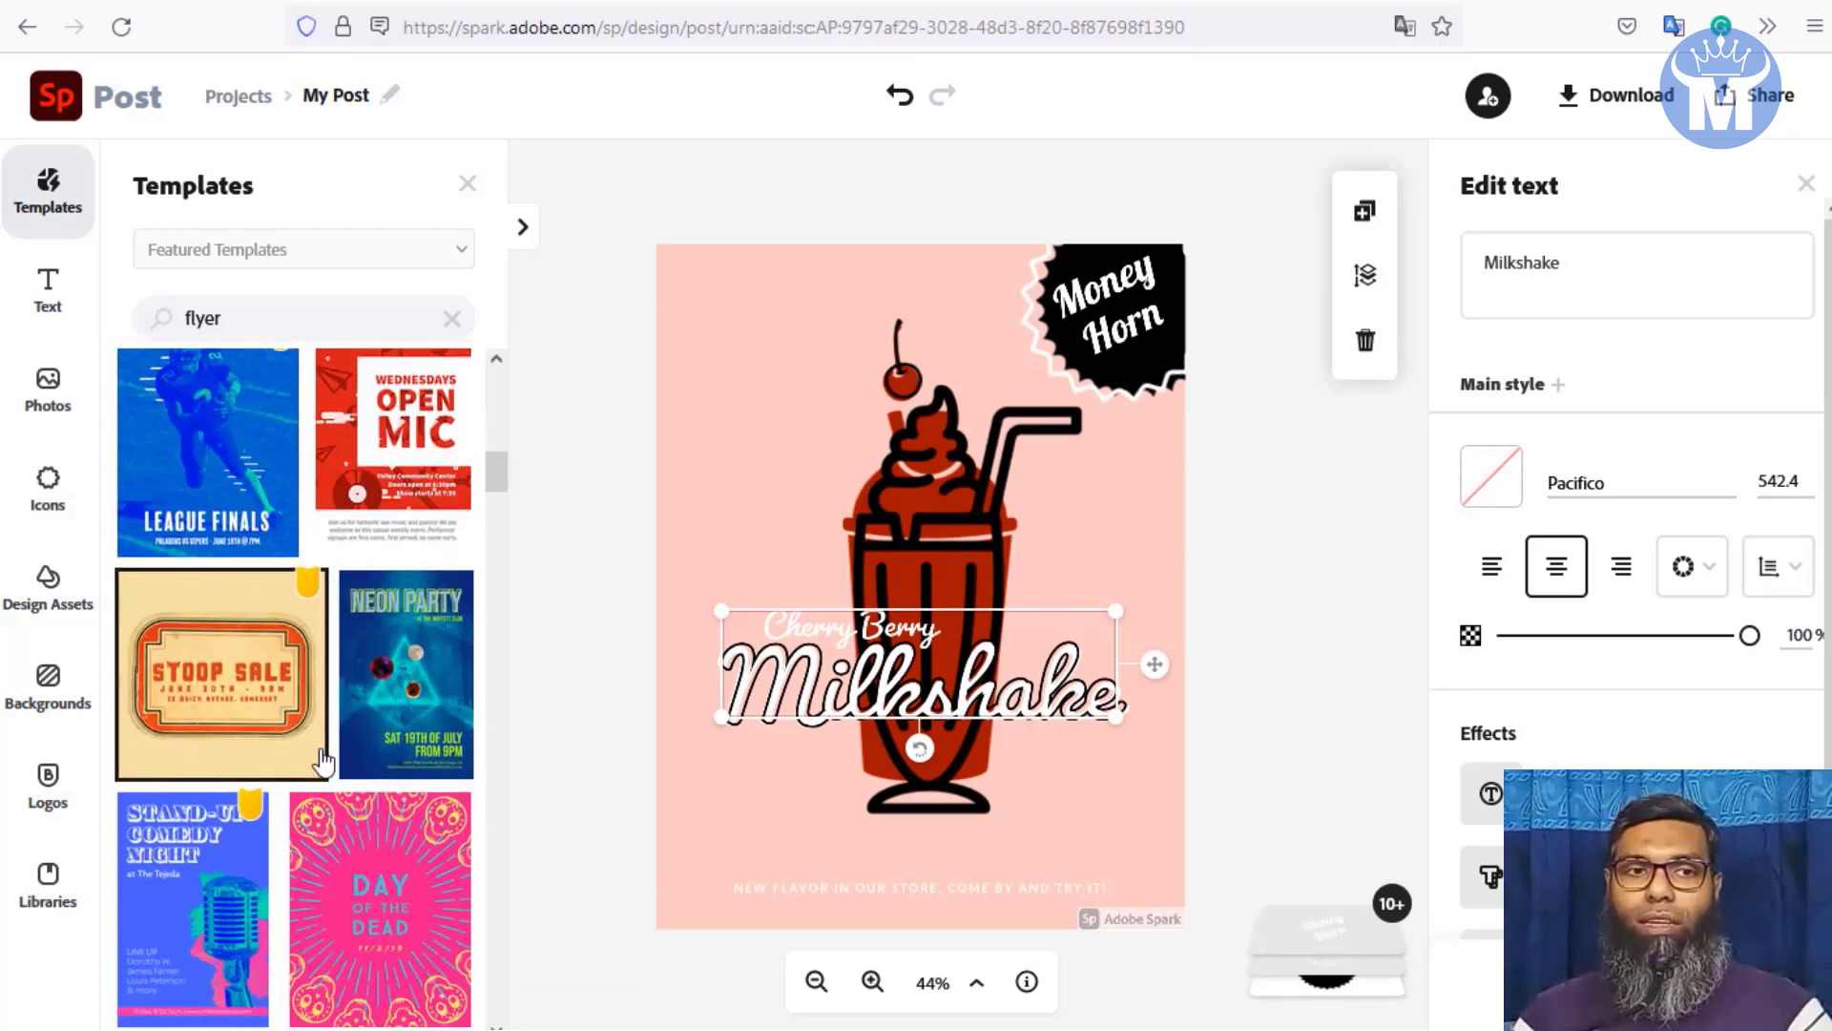
{"action": "scroll", "coordinate": [369, 748], "scroll_direction": "down", "scroll_amount": 3}
{"action": "left_click", "coordinate": [344, 667]}
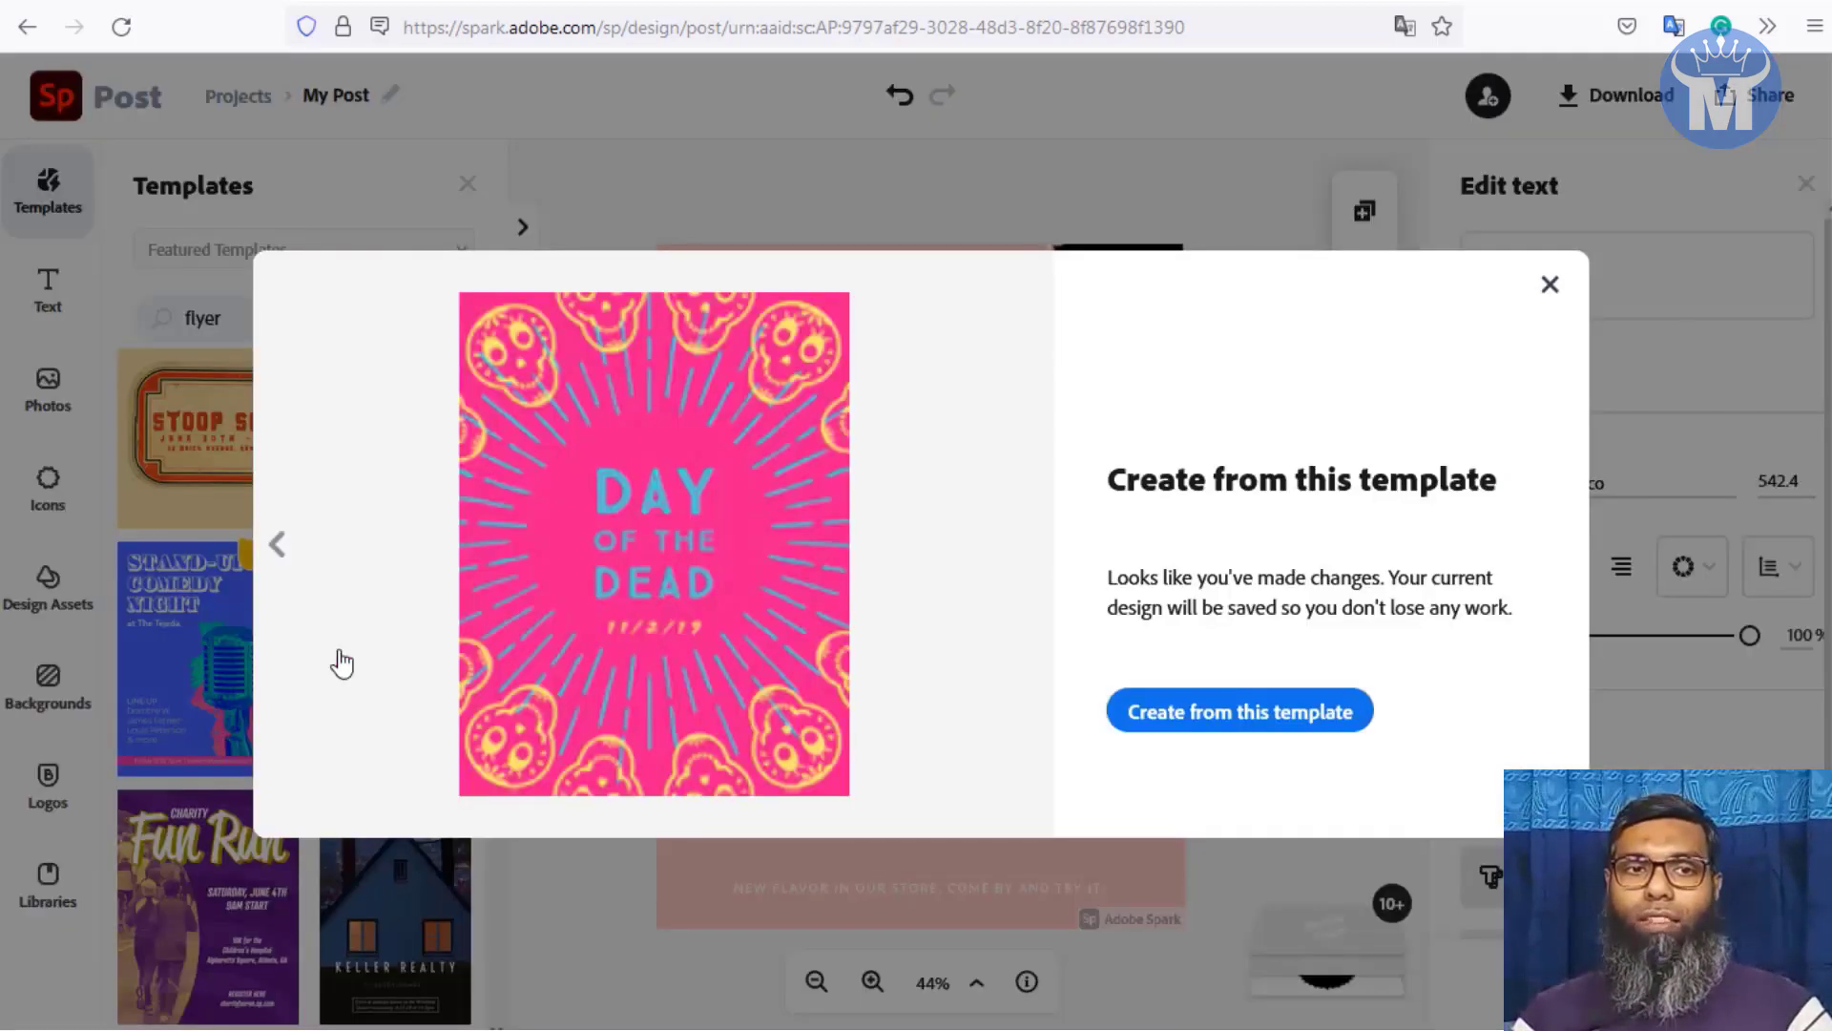
Step: Create a design from the Day of the Dead template and select its DAY OF THE DEAD heading
{"action": "left_click", "coordinate": [1221, 723]}
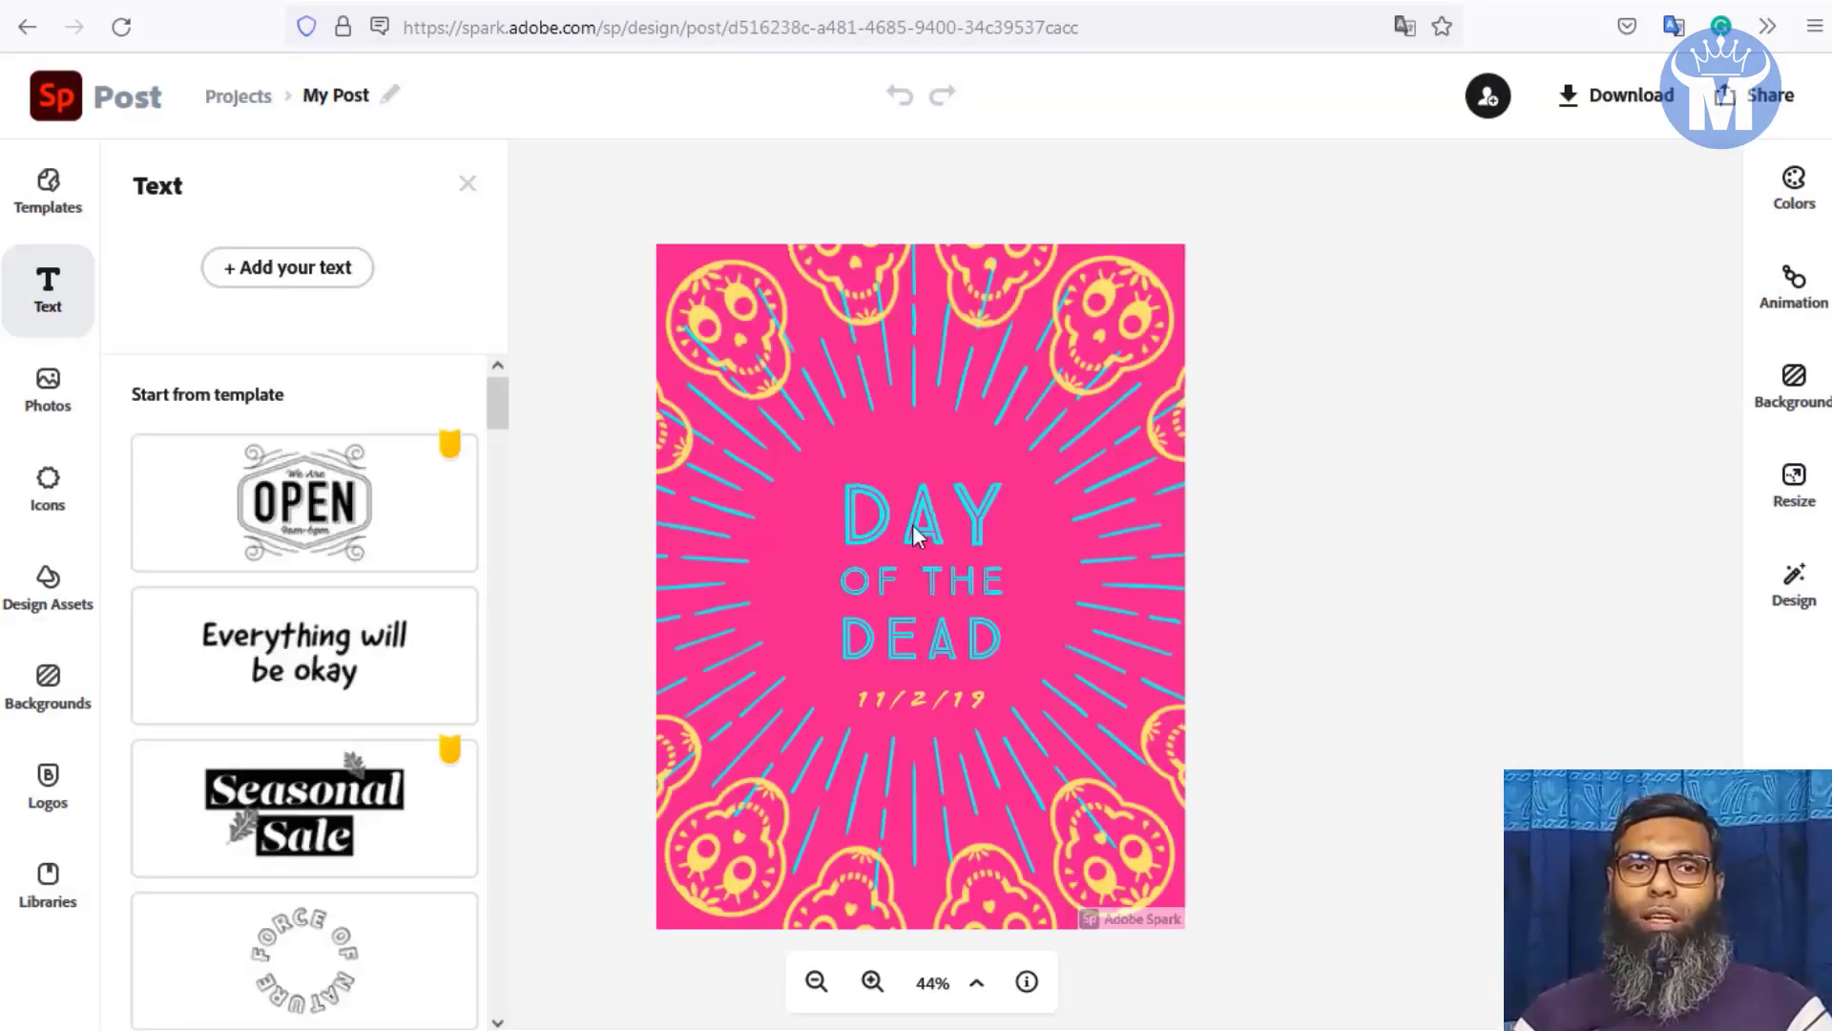
{"action": "left_click", "coordinate": [930, 572]}
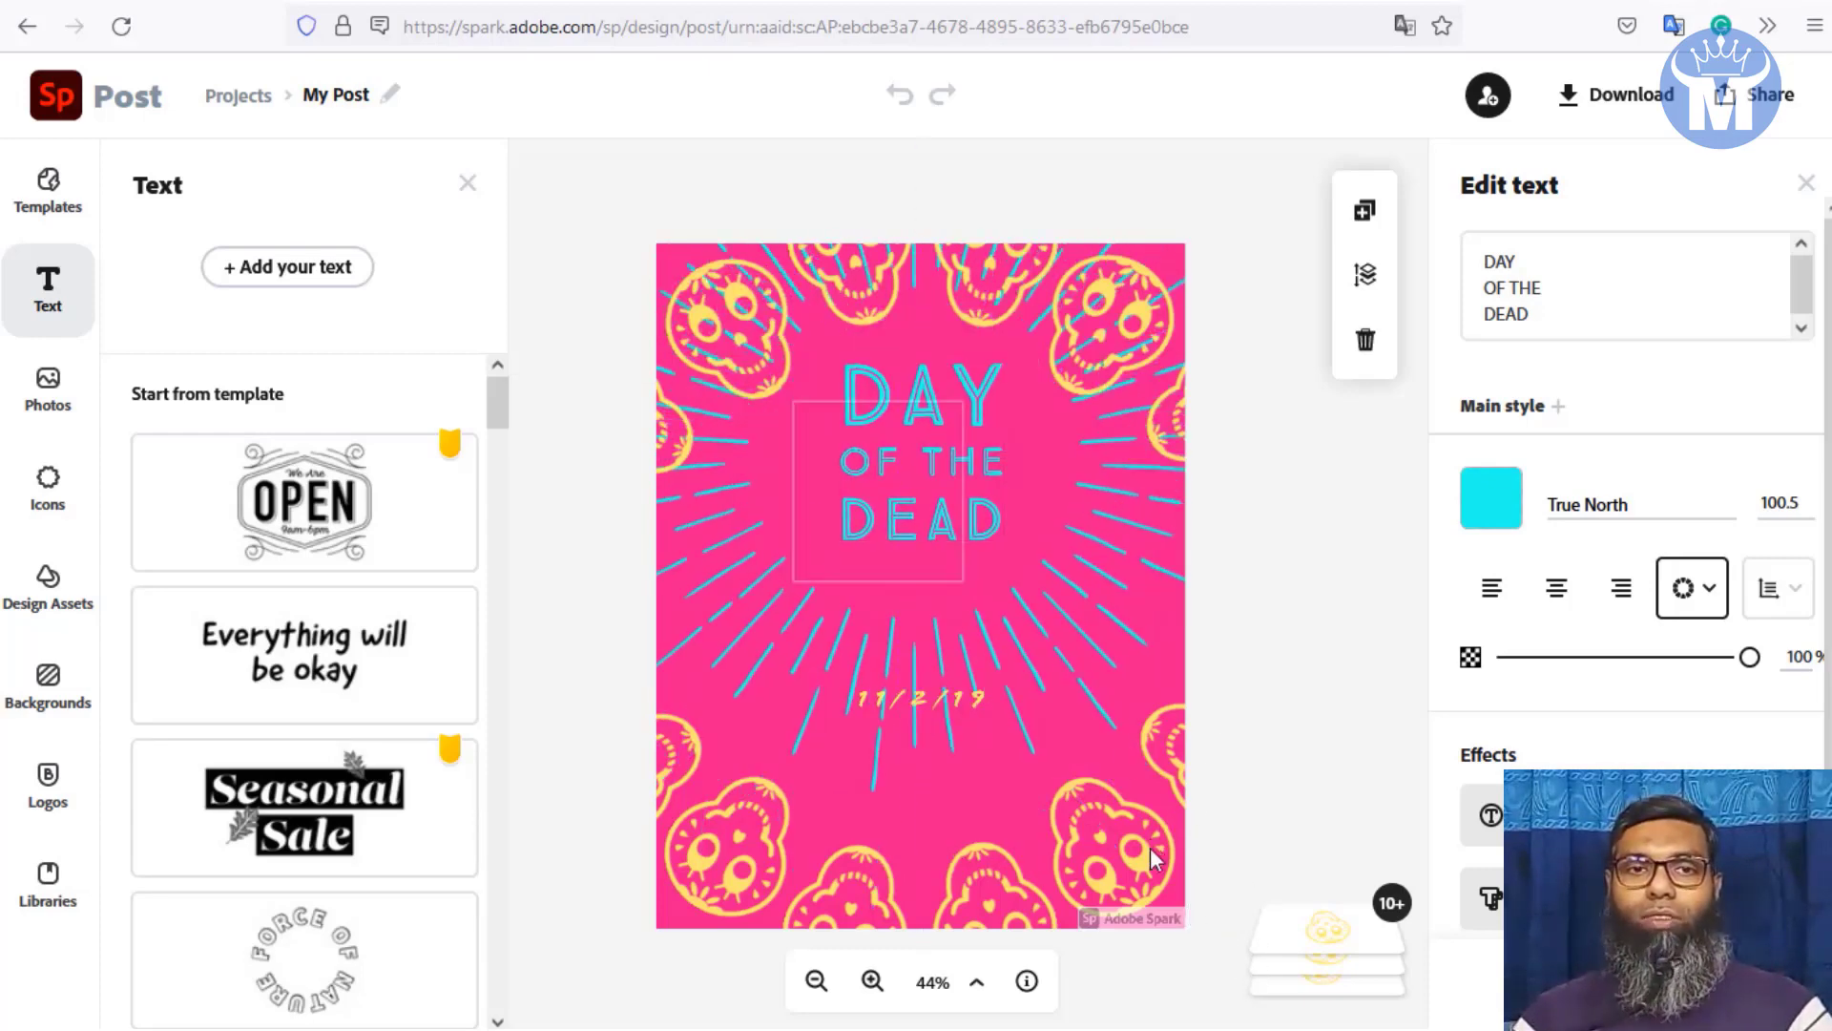
Step: Deselect the DAY OF THE DEAD heading so the side panels close
{"action": "left_click", "coordinate": [1316, 702]}
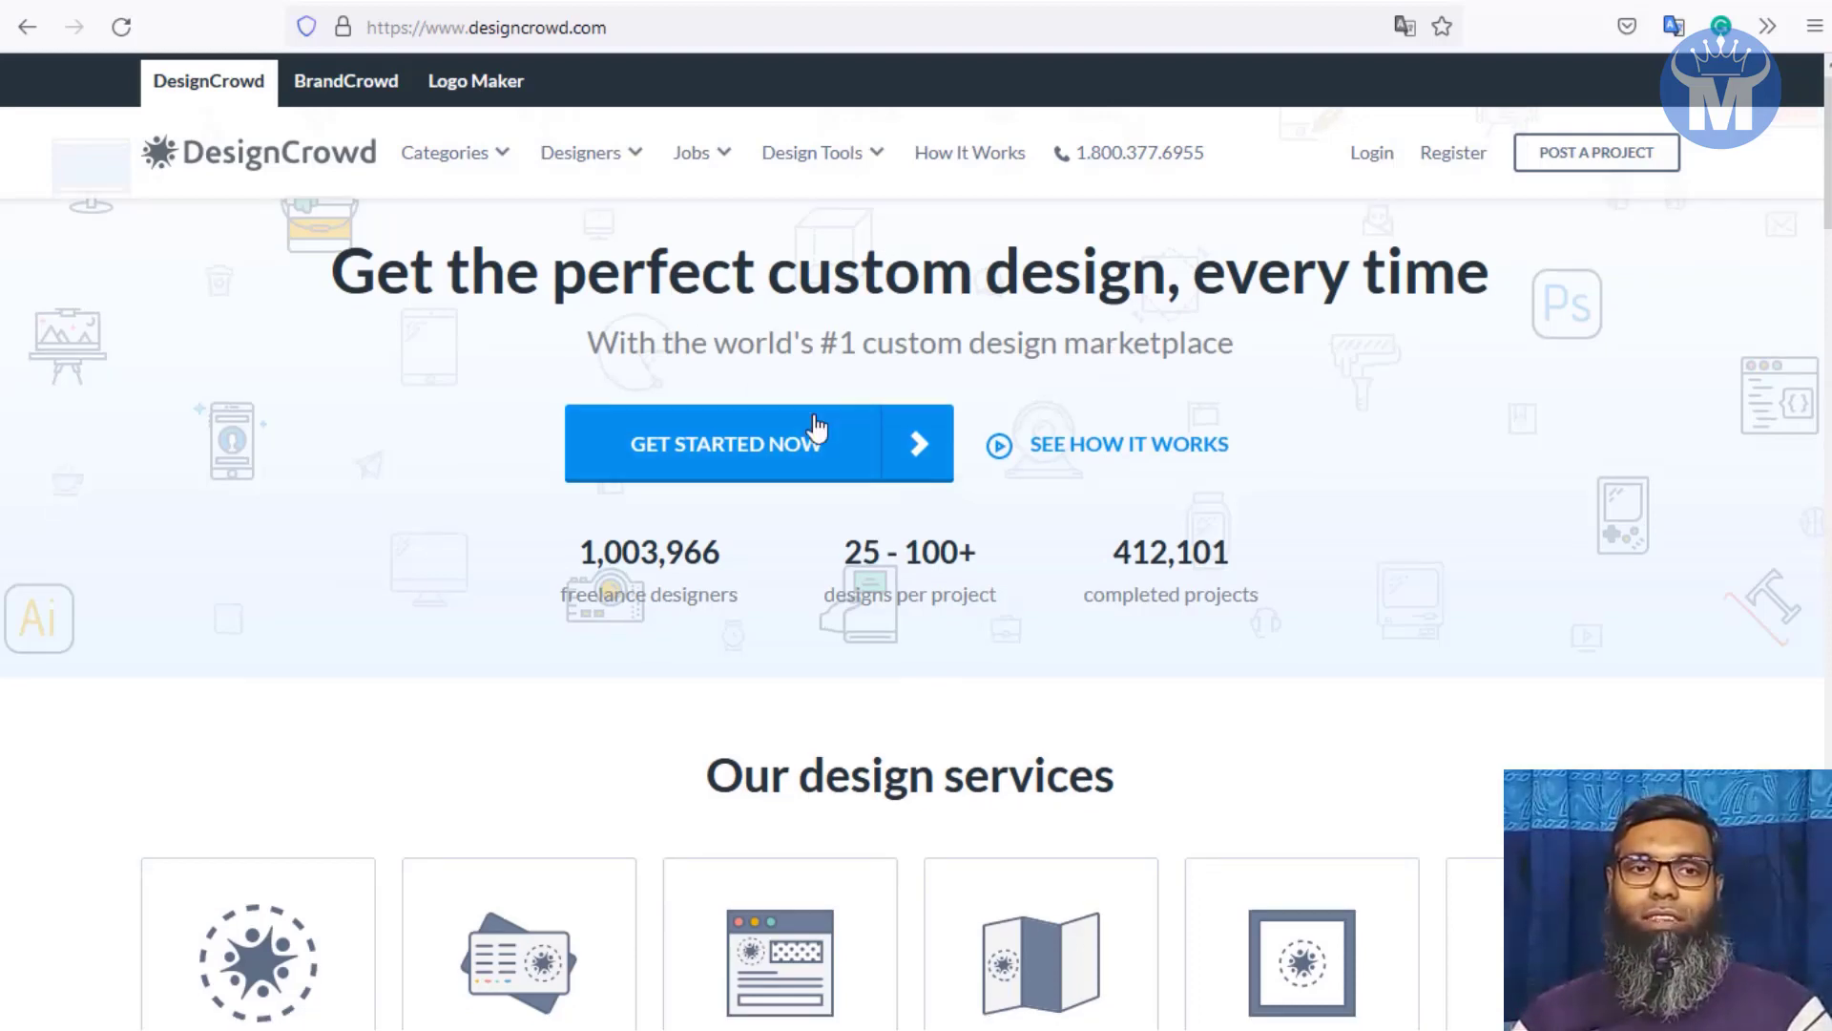
Step: Show DesignCrowd's Designers menu listing designers by type, country and city
{"action": "scroll", "coordinate": [819, 425], "scroll_direction": "down", "scroll_amount": 5}
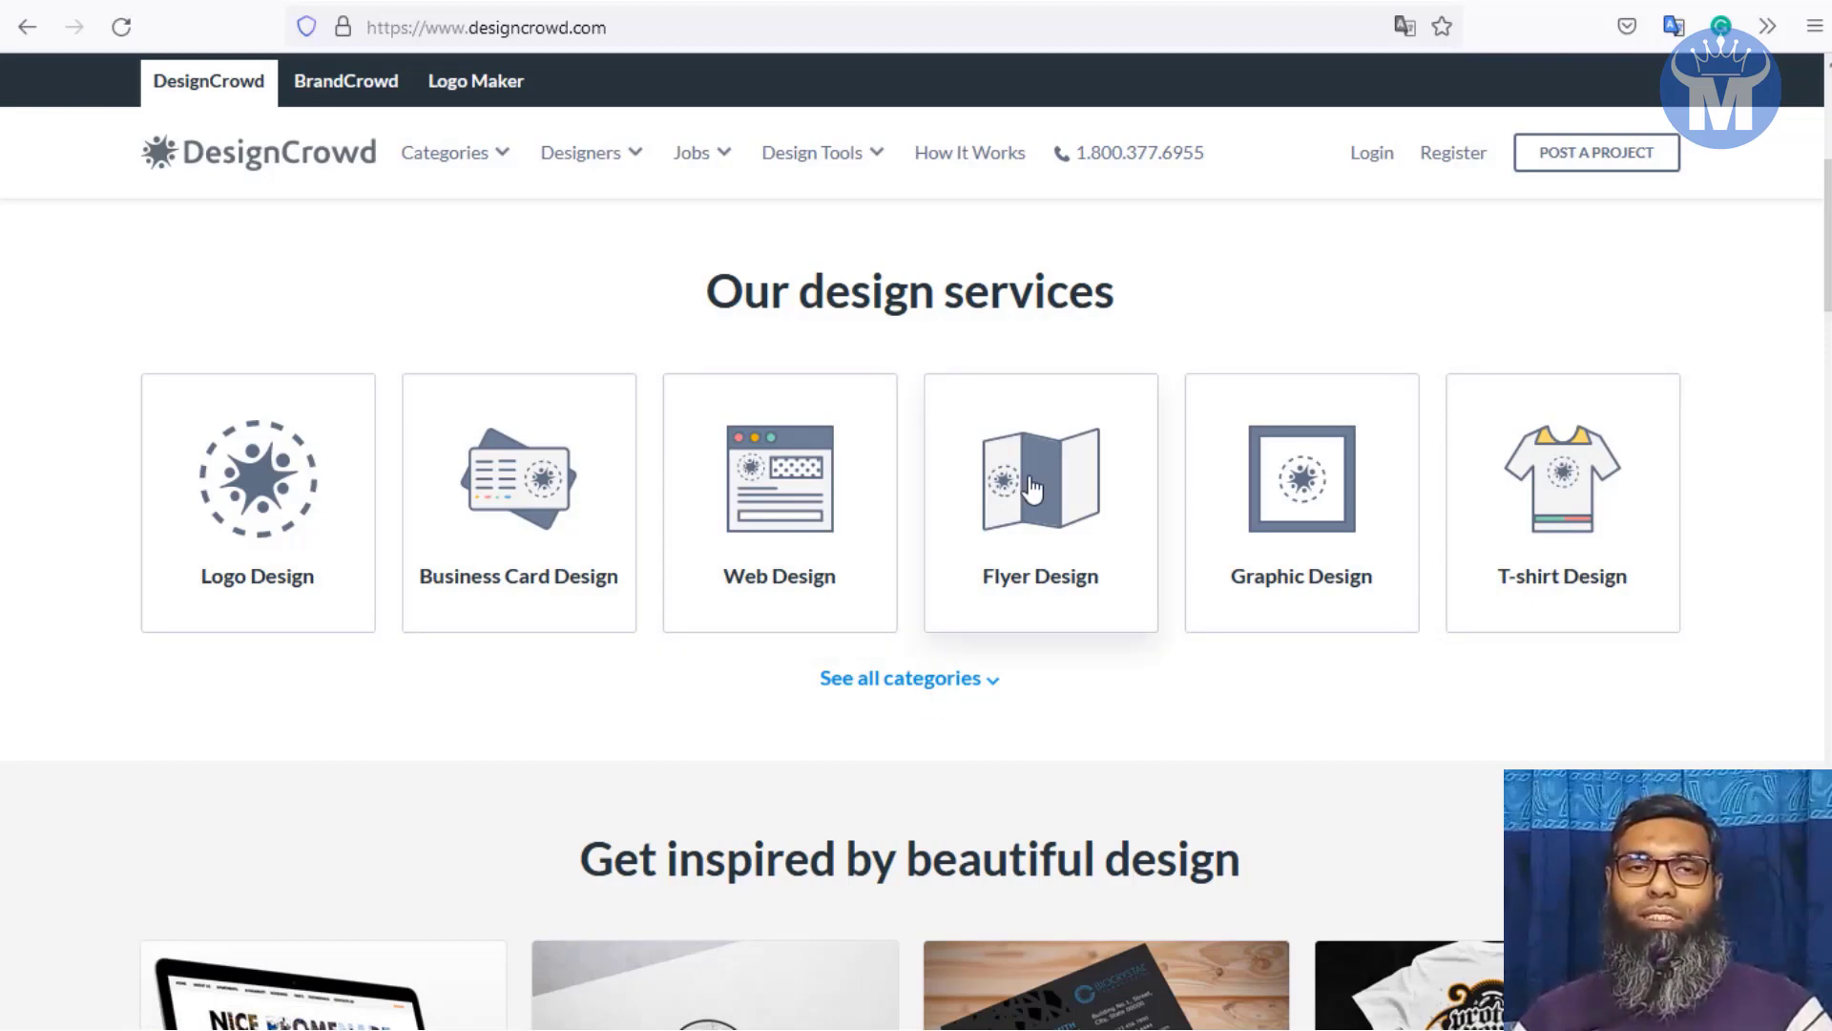
{"action": "scroll", "coordinate": [954, 477], "scroll_direction": "up", "scroll_amount": 5}
{"action": "mouse_move", "coordinate": [462, 152]}
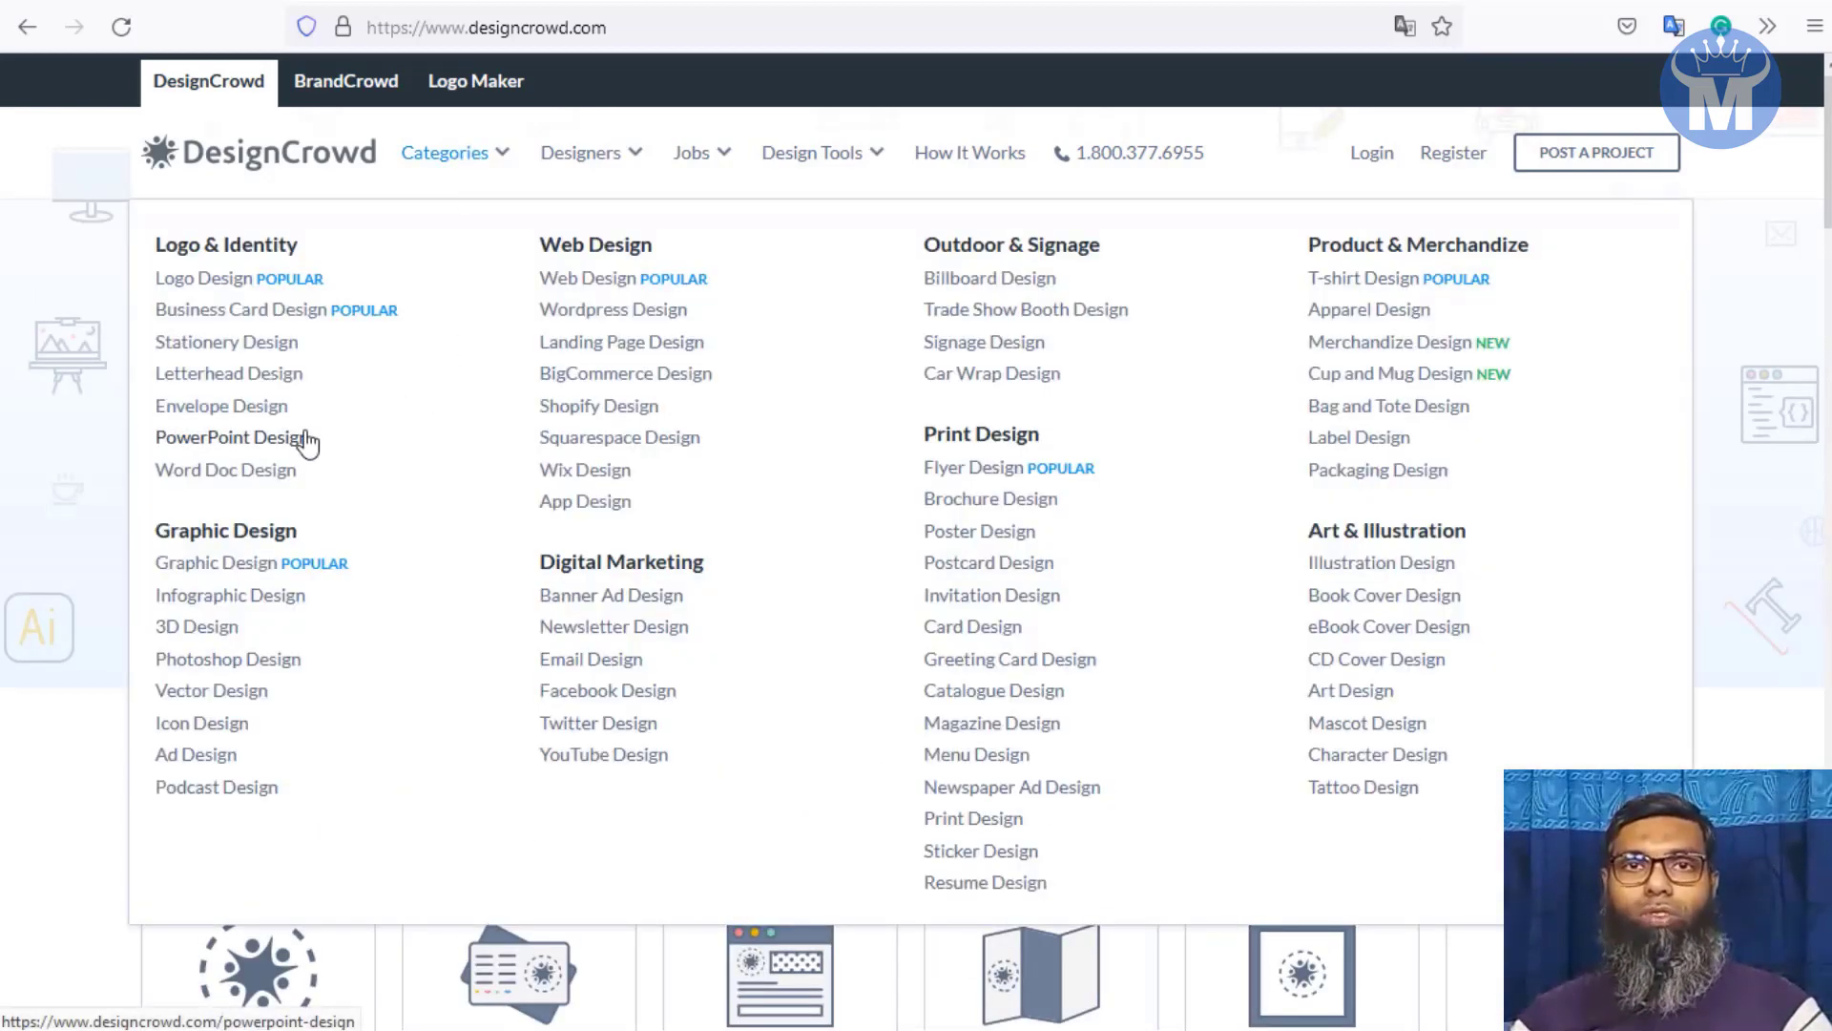
{"action": "mouse_move", "coordinate": [578, 152]}
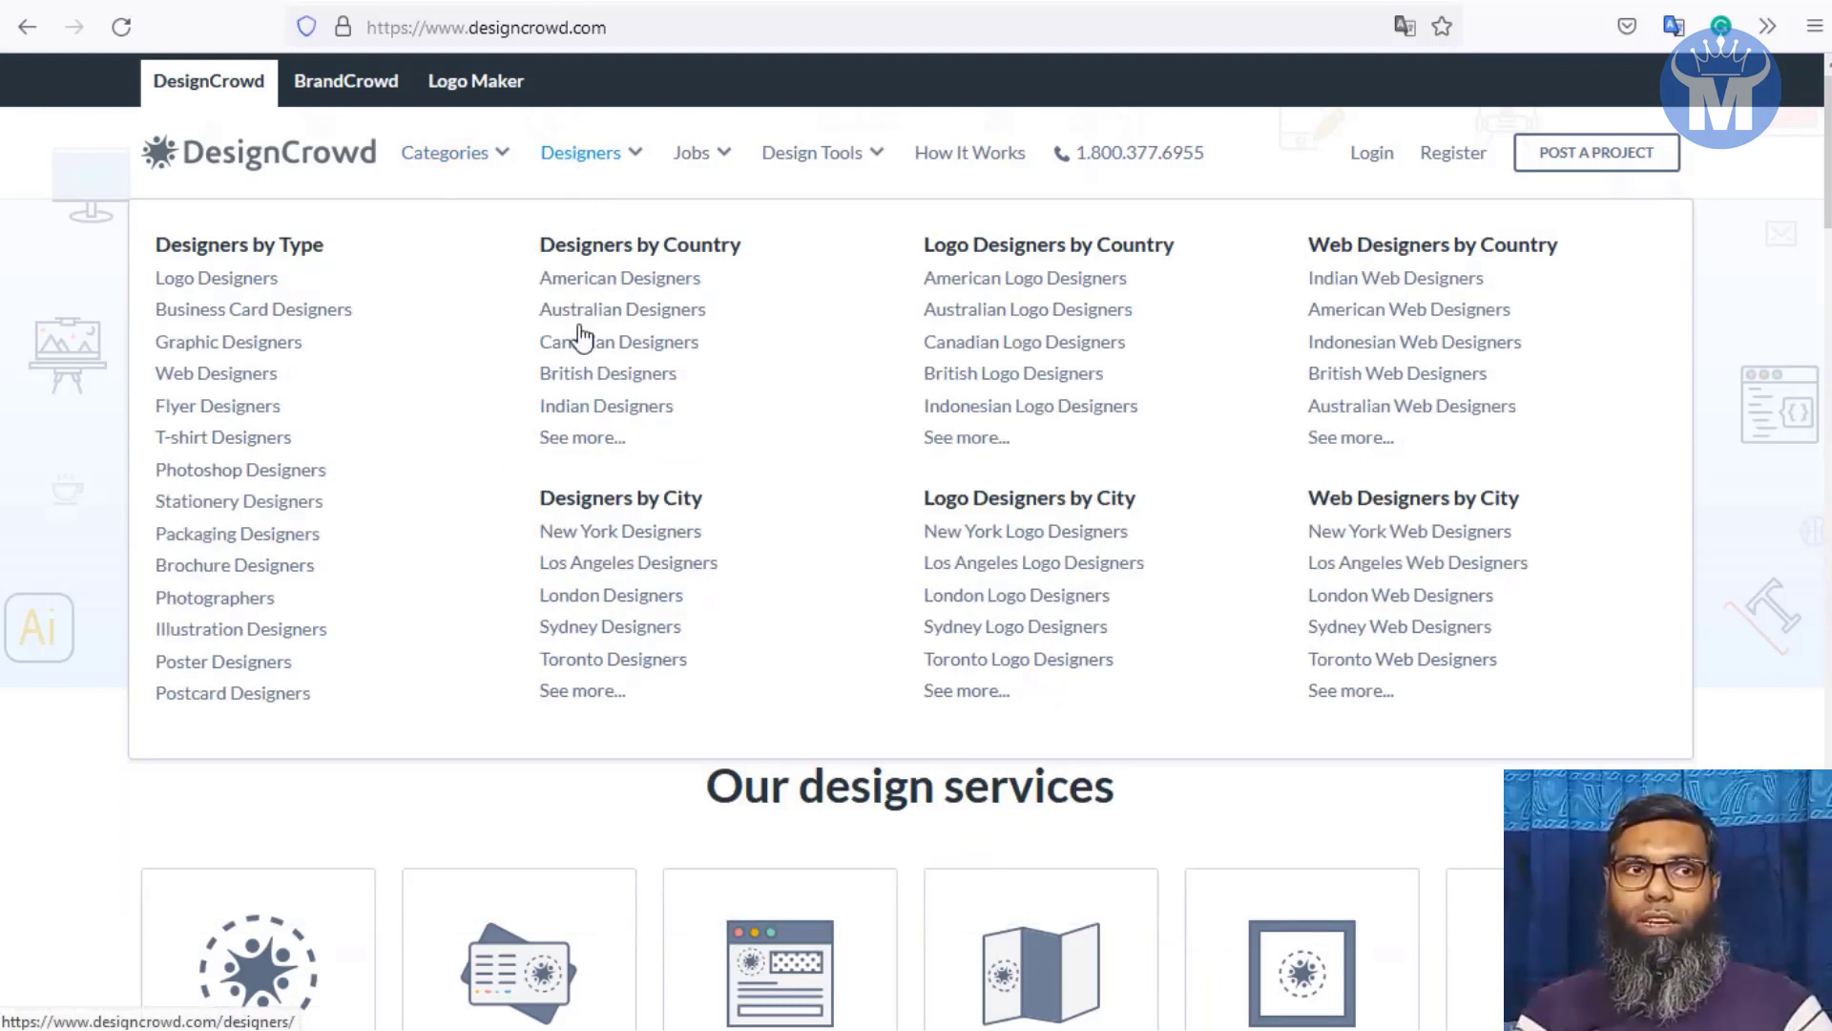
Step: Open the Hire Flyer Designers page and scroll through its designer ranking
{"action": "left_click", "coordinate": [217, 405]}
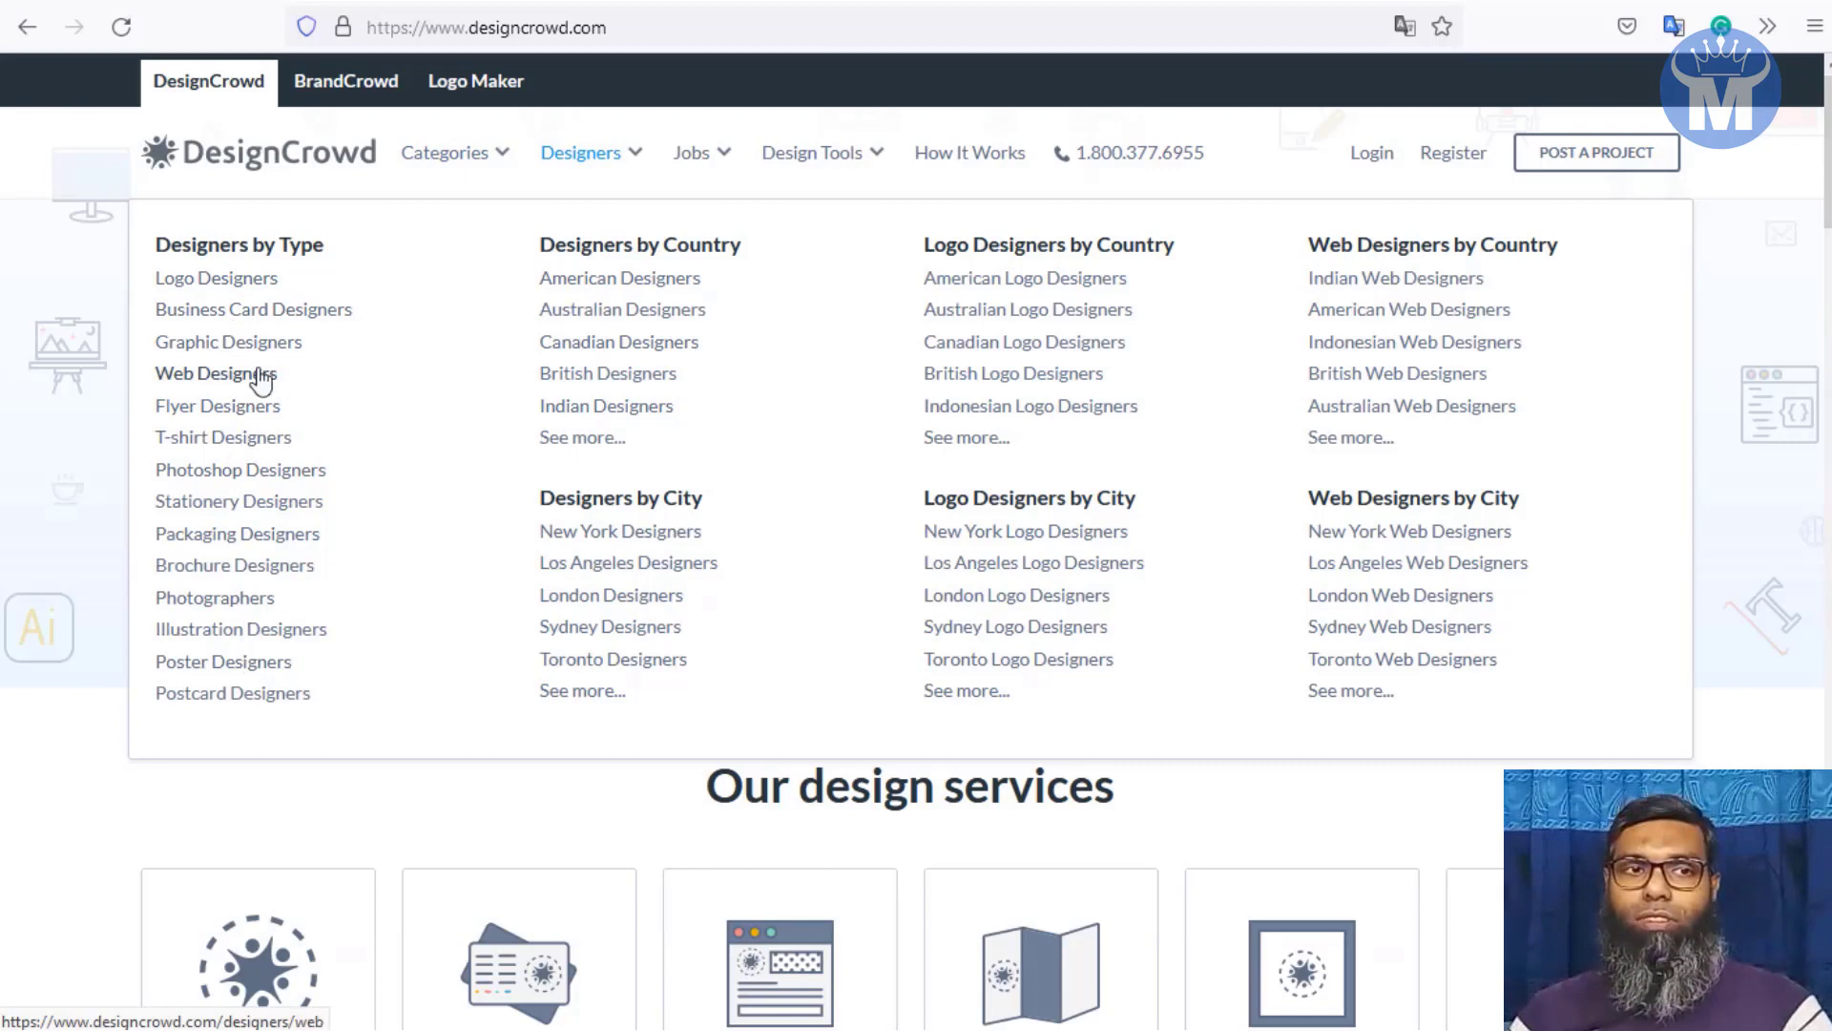
{"action": "scroll", "coordinate": [563, 318], "scroll_direction": "up", "scroll_amount": 5}
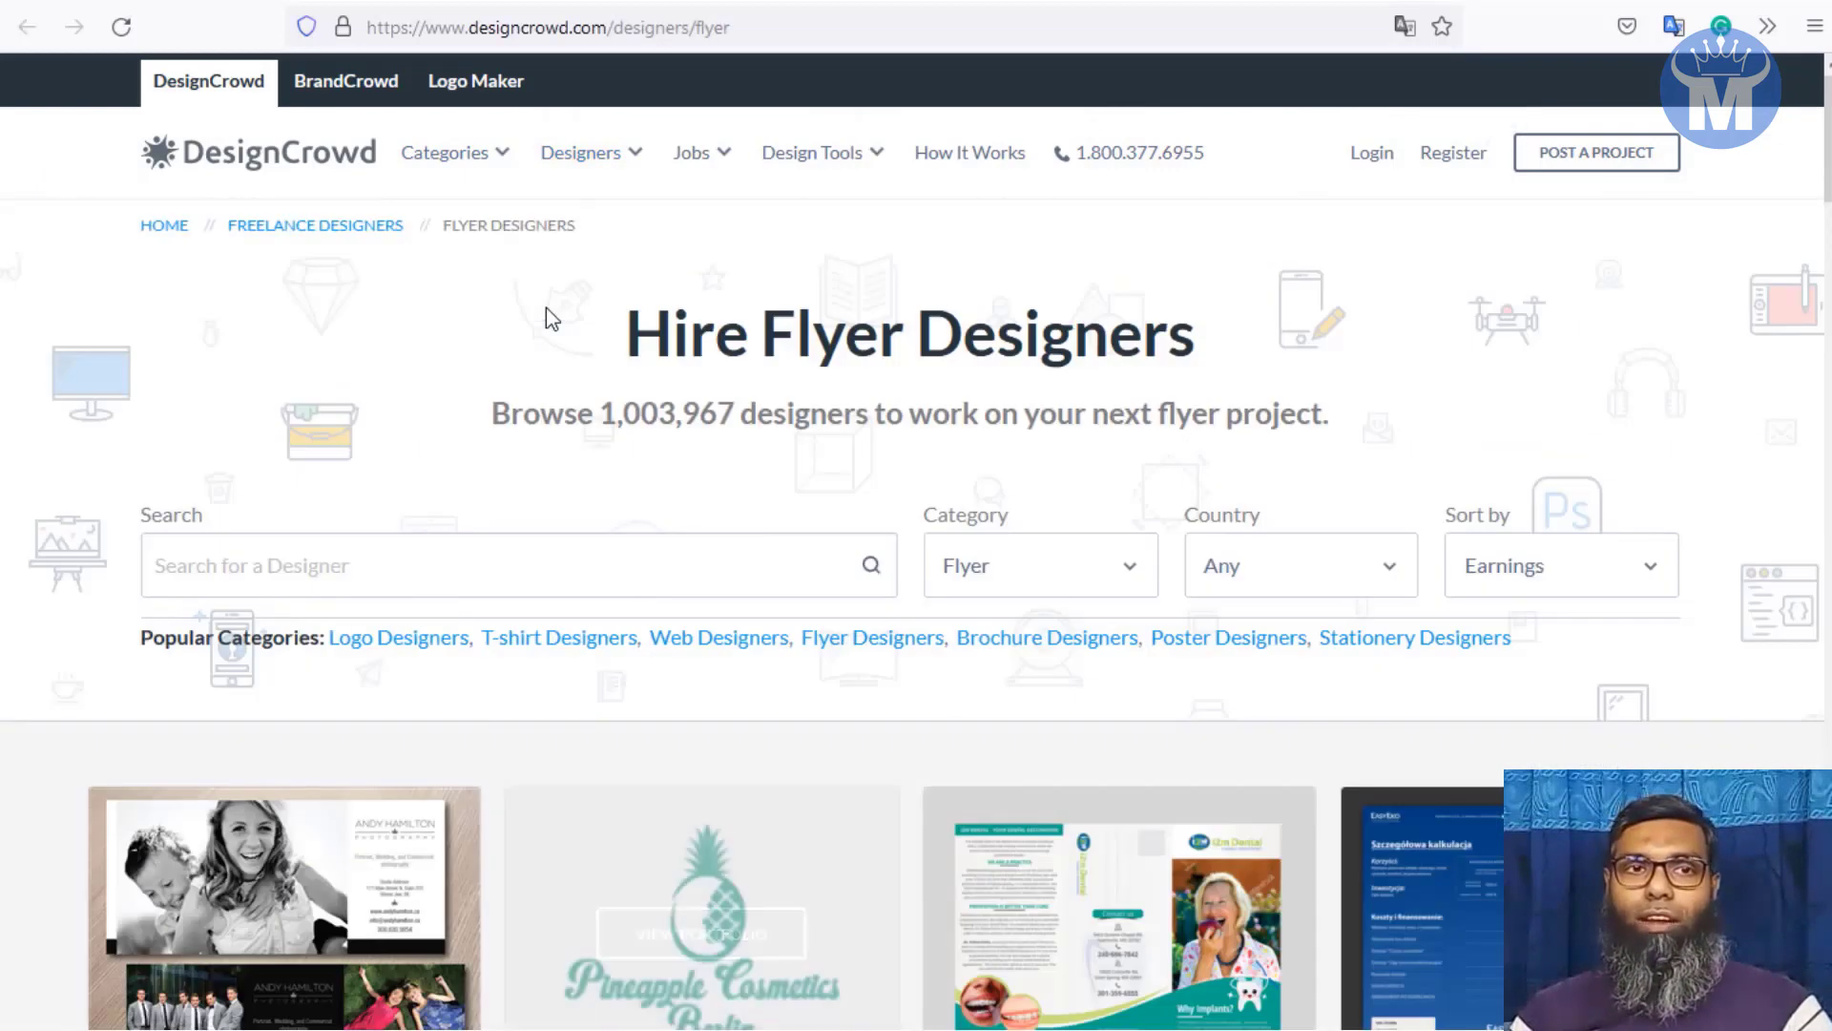
{"action": "scroll", "coordinate": [964, 466], "scroll_direction": "down", "scroll_amount": 3}
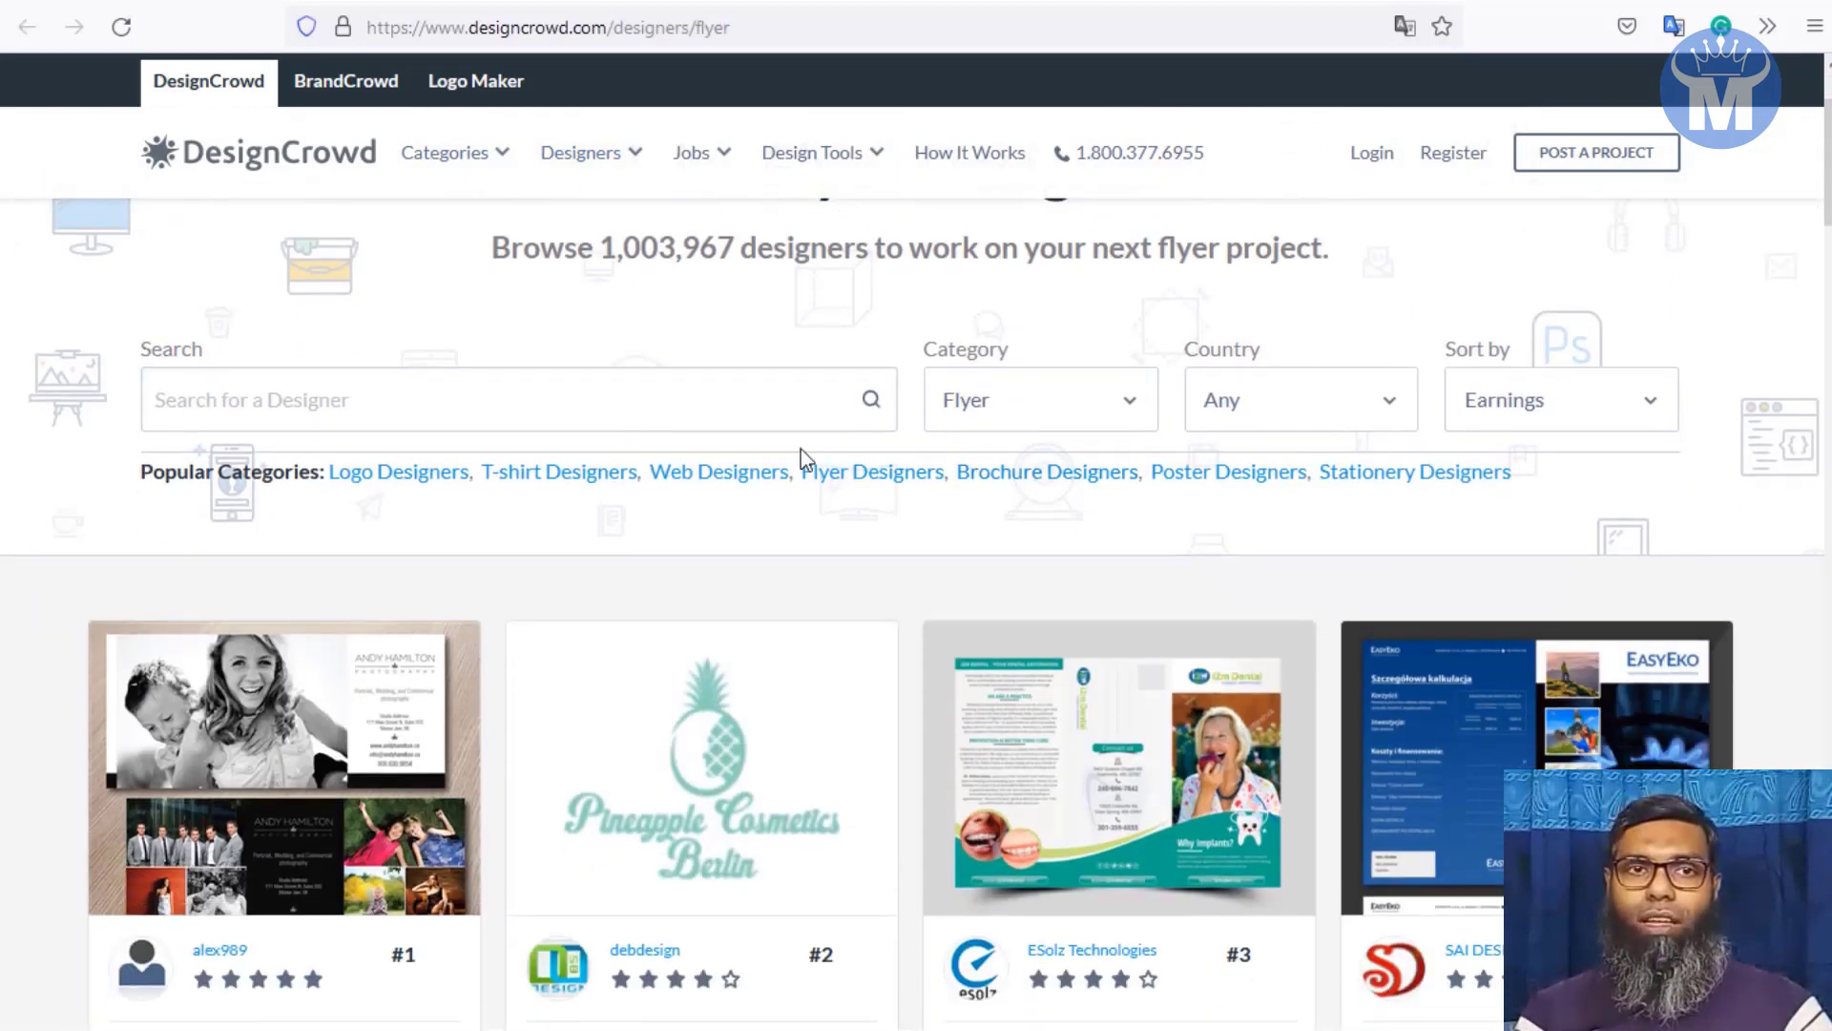
{"action": "scroll", "coordinate": [606, 377], "scroll_direction": "down", "scroll_amount": 6}
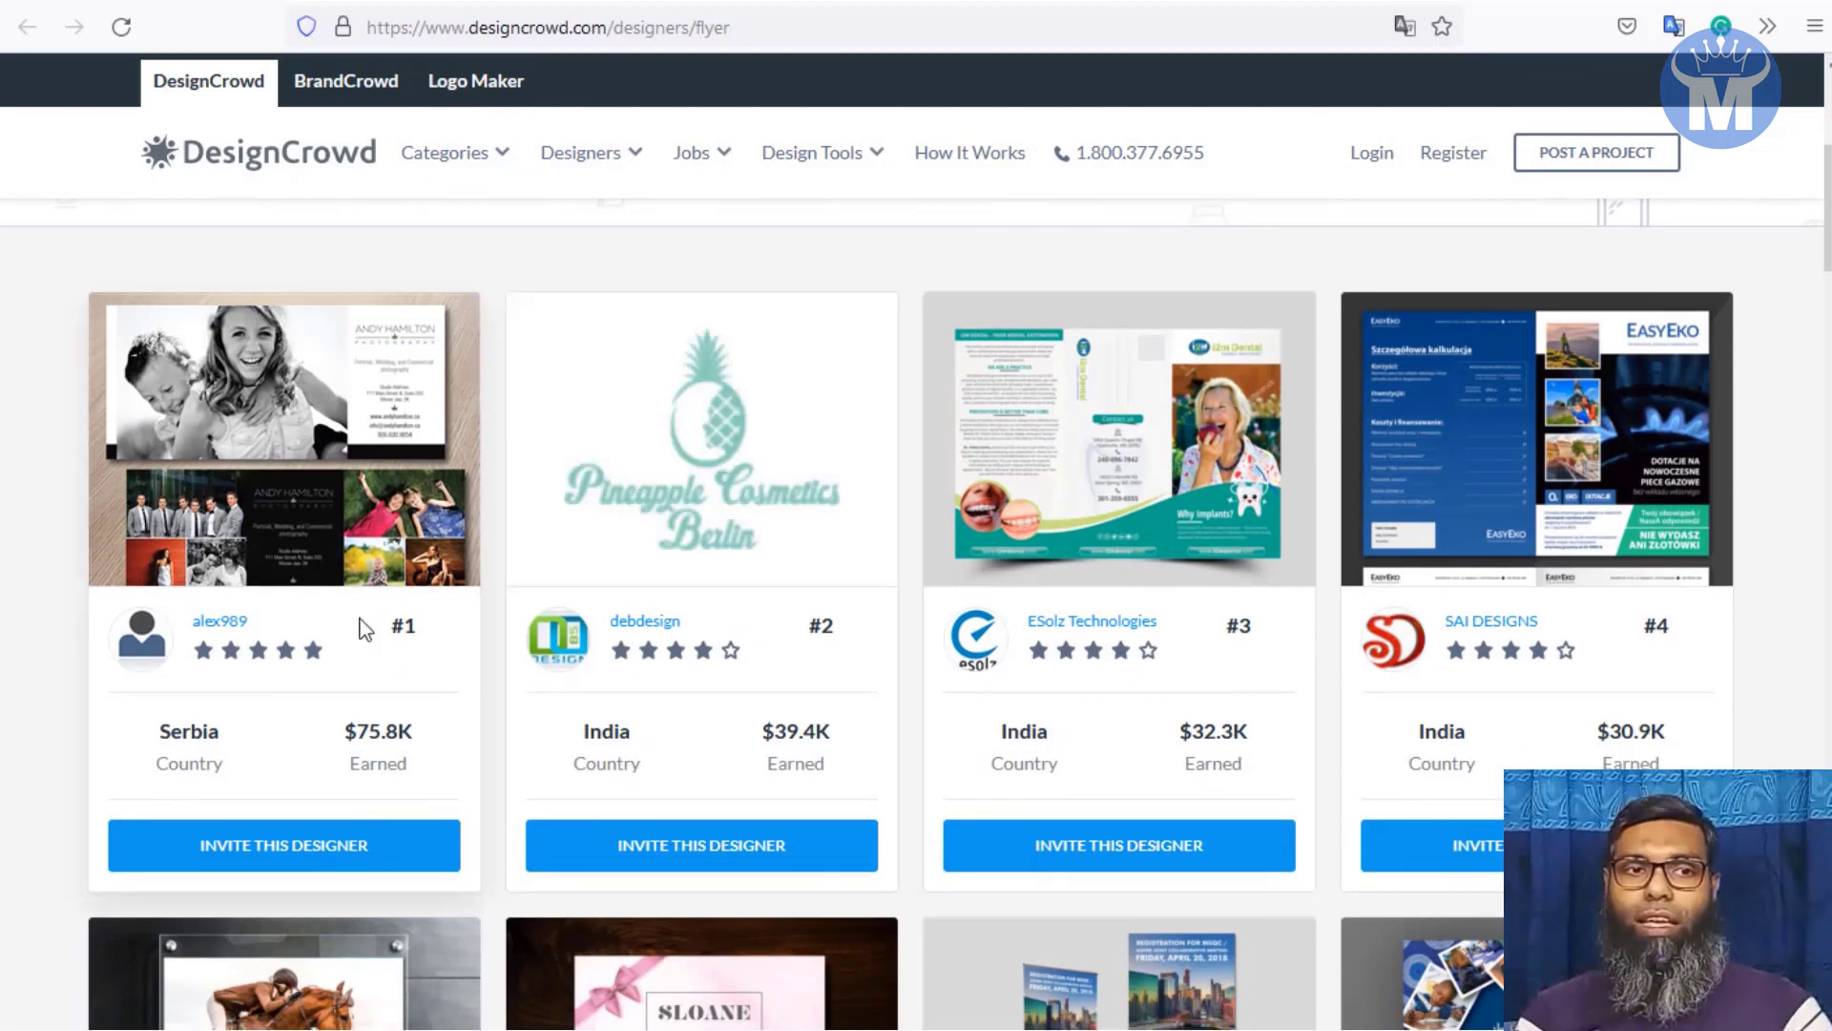
{"action": "scroll", "coordinate": [401, 615], "scroll_direction": "down", "scroll_amount": 3}
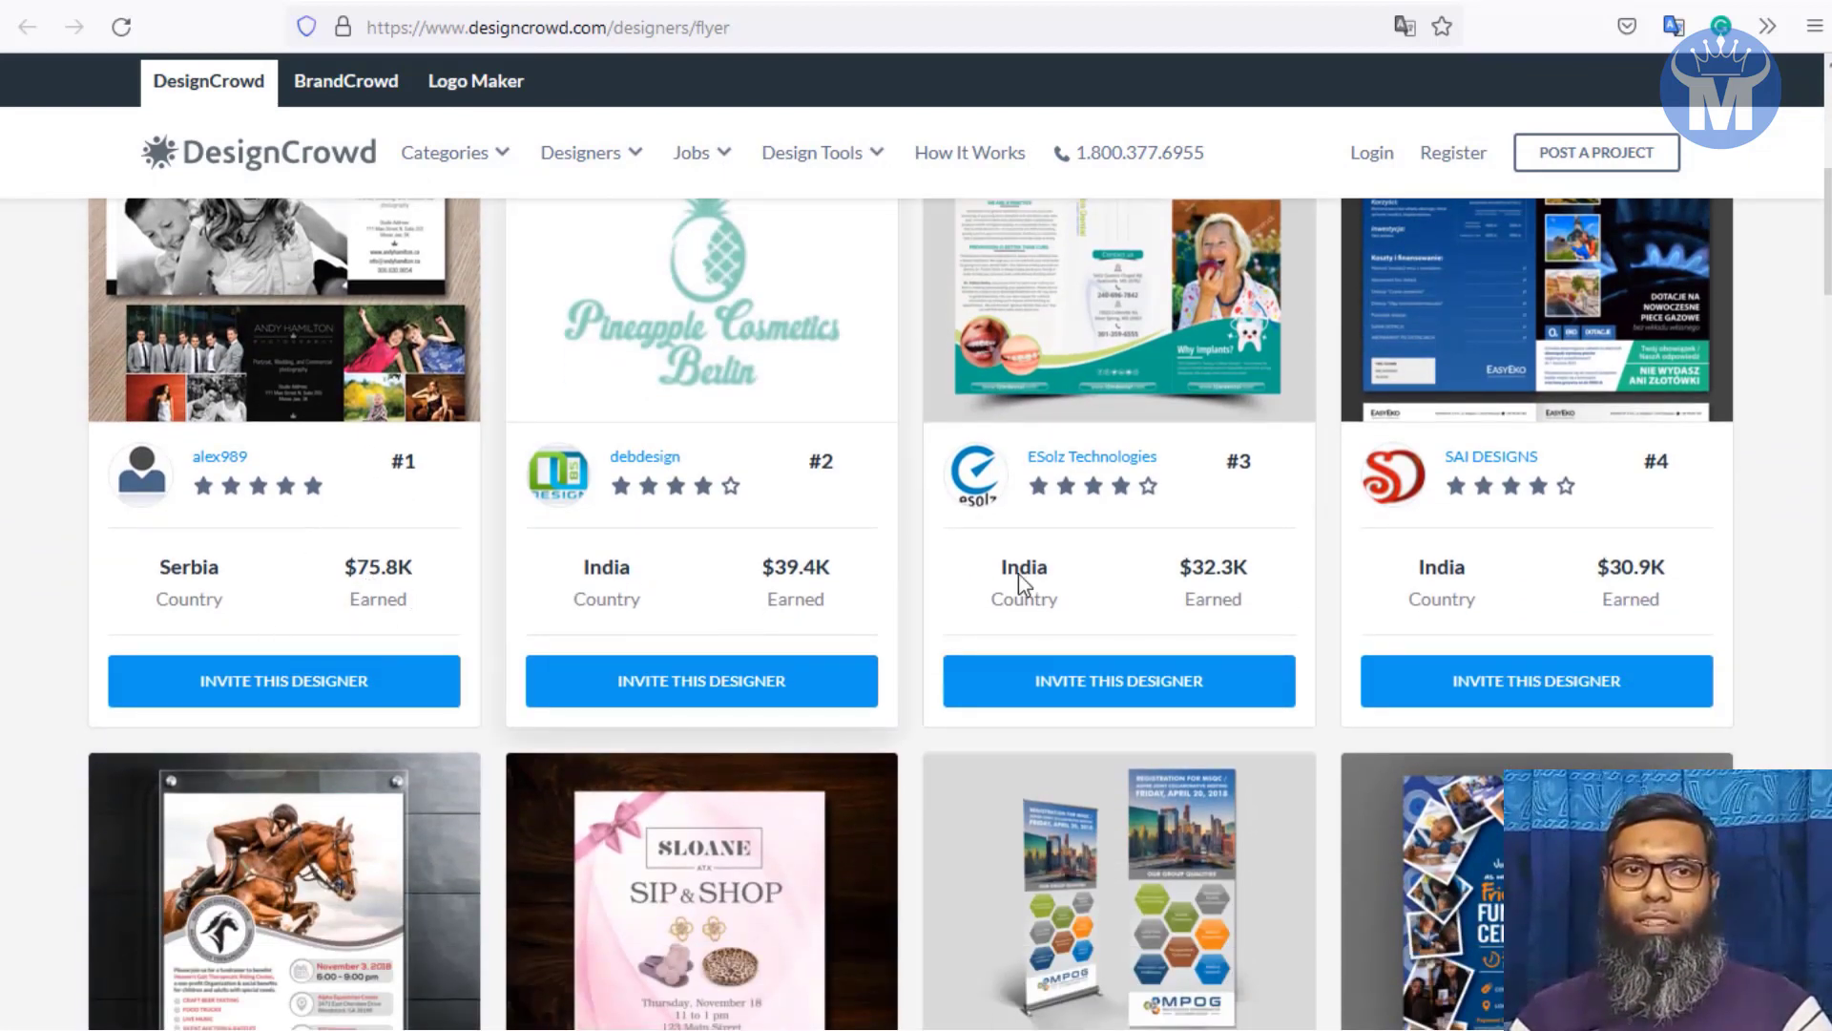
{"action": "scroll", "coordinate": [1437, 632], "scroll_direction": "down", "scroll_amount": 5}
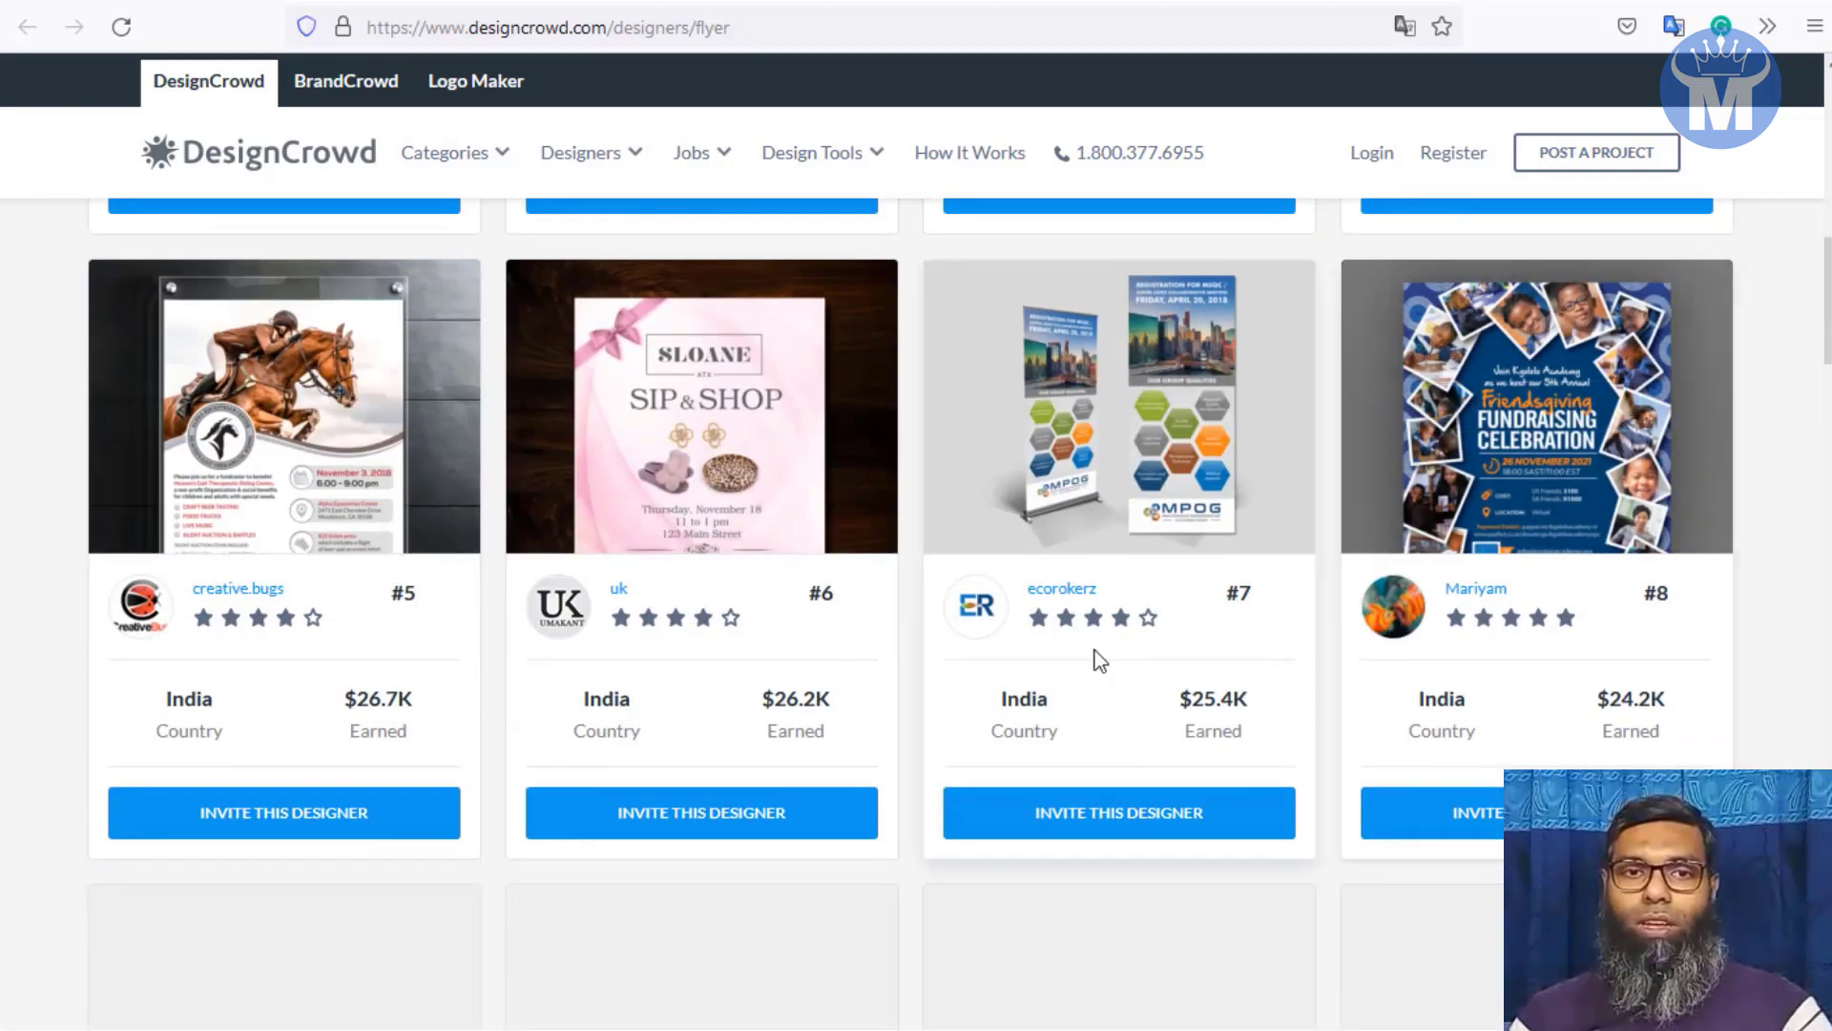
{"action": "scroll", "coordinate": [1096, 655], "scroll_direction": "down", "scroll_amount": 3}
{"action": "scroll", "coordinate": [379, 538], "scroll_direction": "down", "scroll_amount": 3}
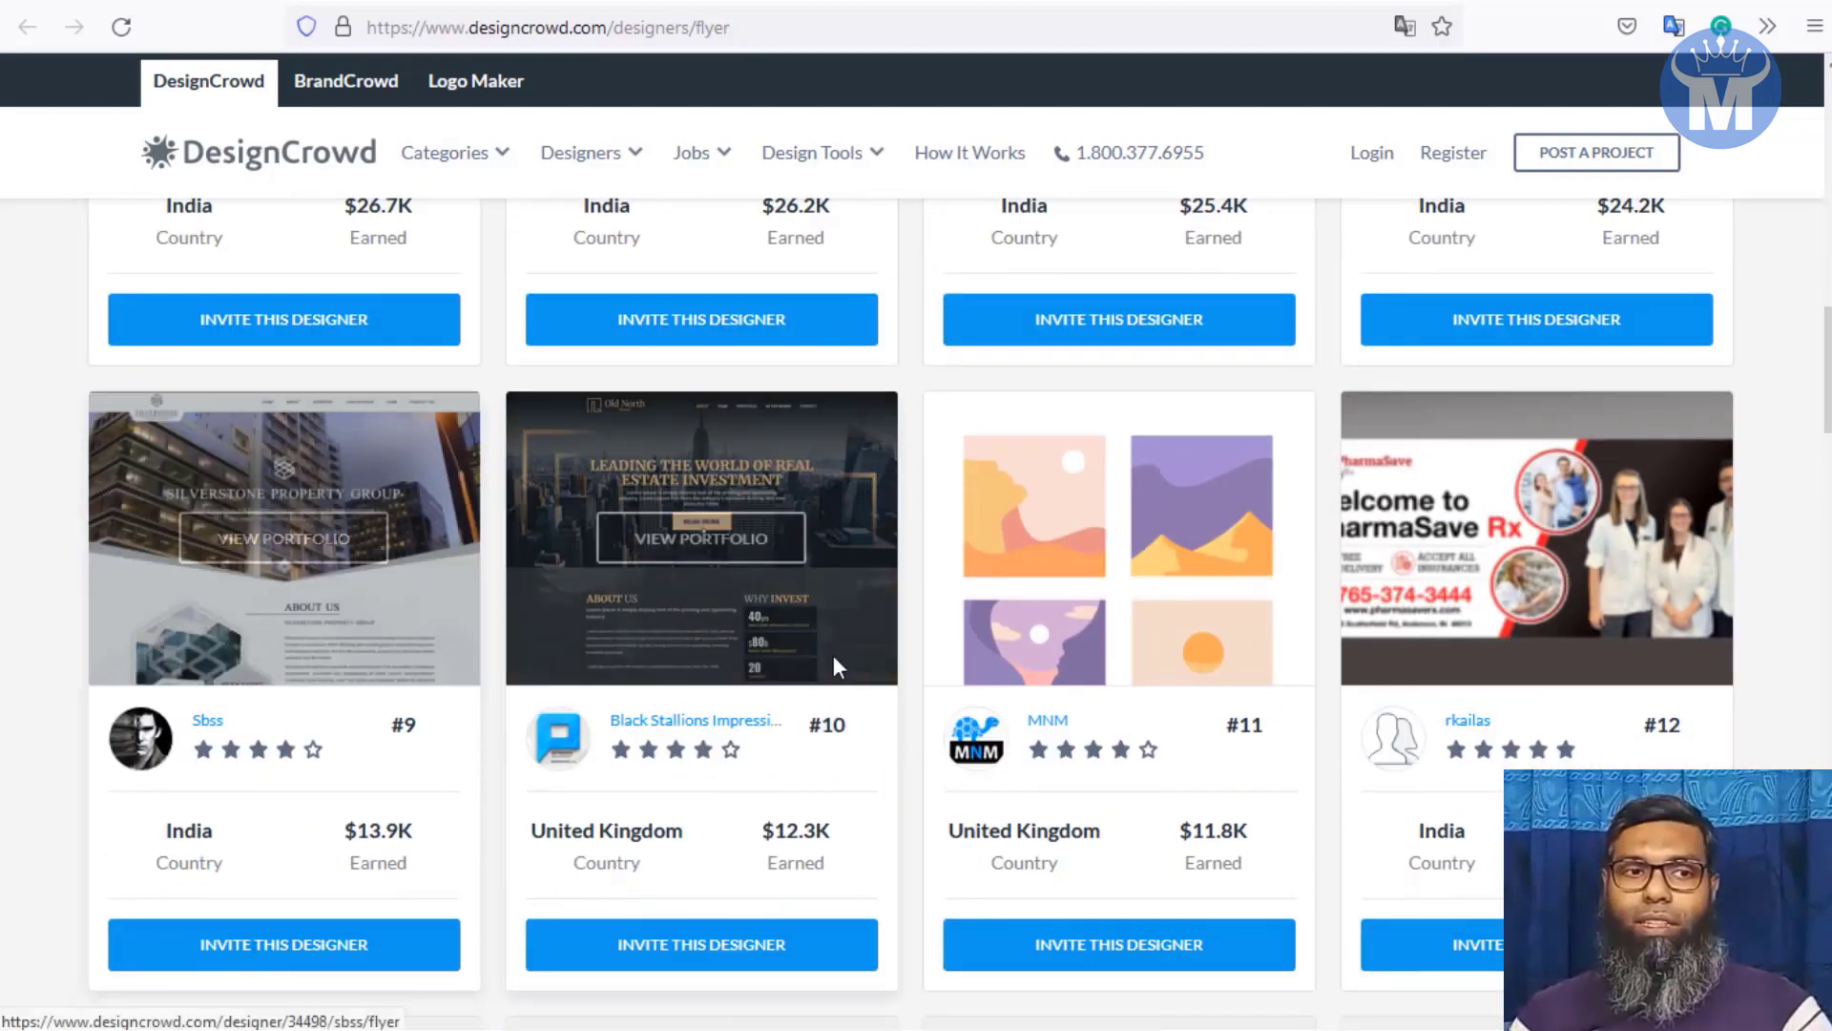
{"action": "scroll", "coordinate": [833, 654], "scroll_direction": "down", "scroll_amount": 4}
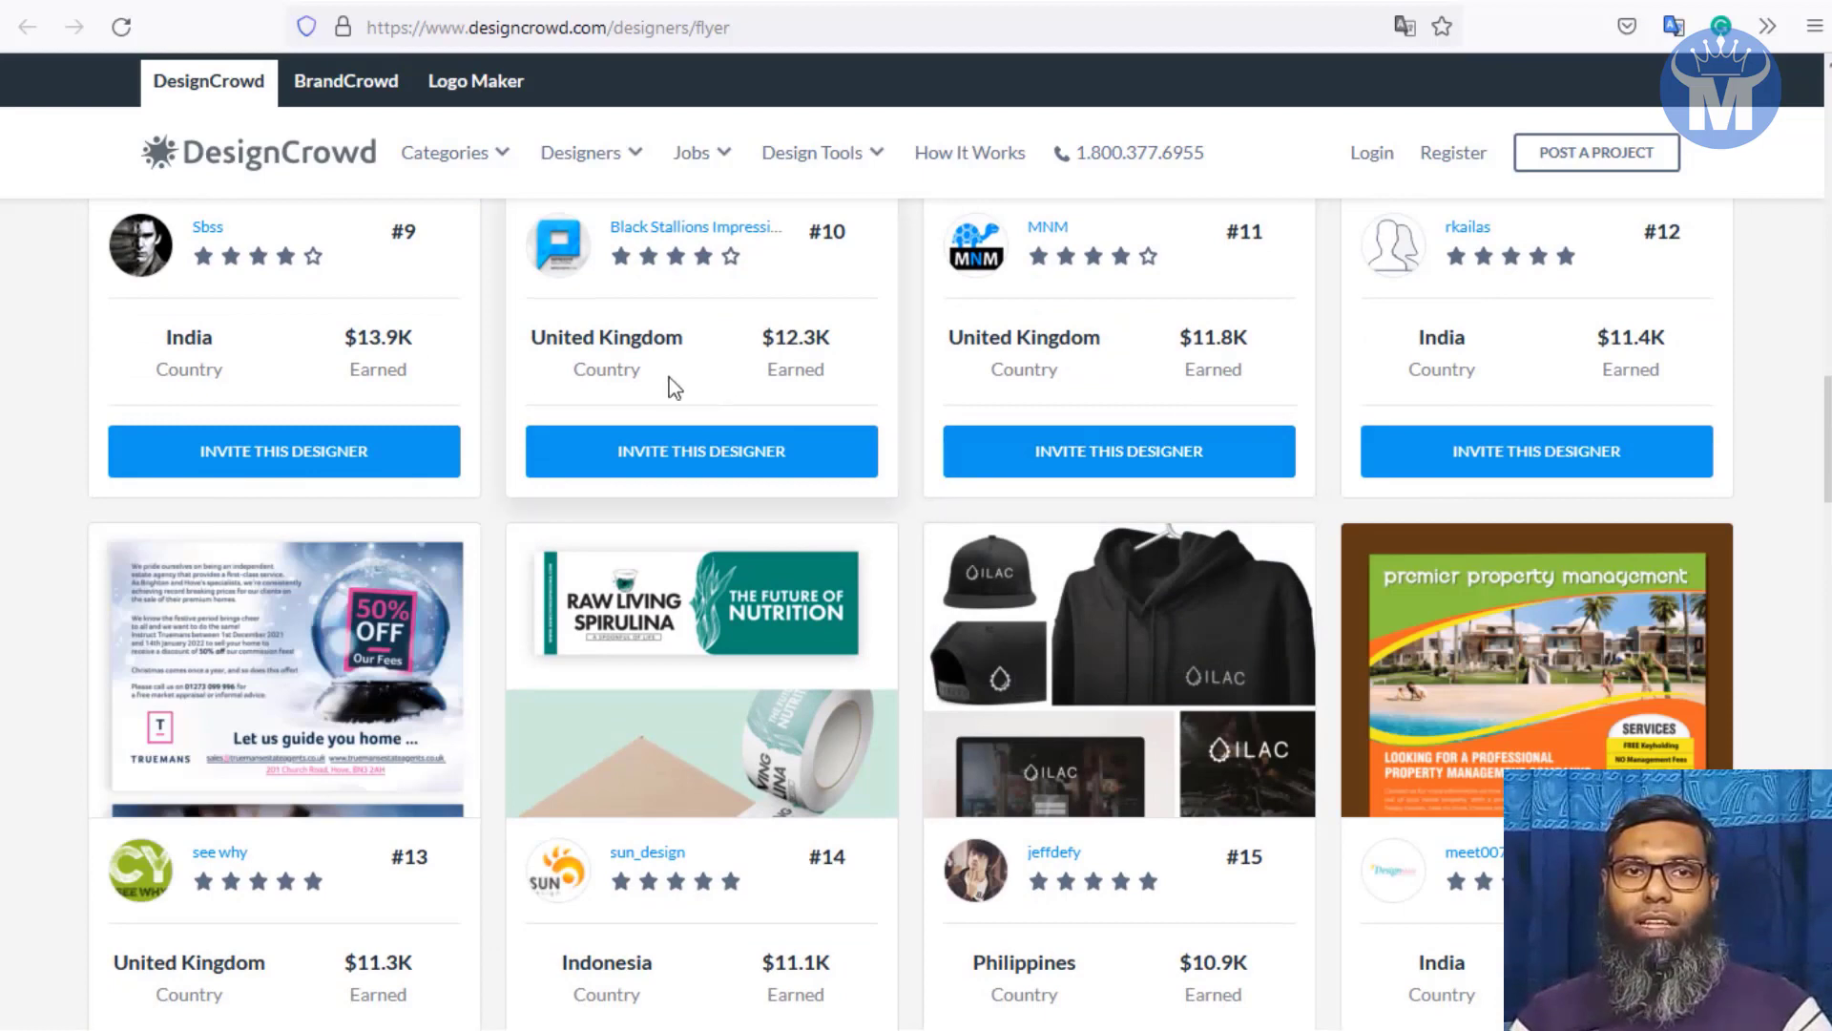
{"action": "scroll", "coordinate": [1492, 484], "scroll_direction": "up", "scroll_amount": 15}
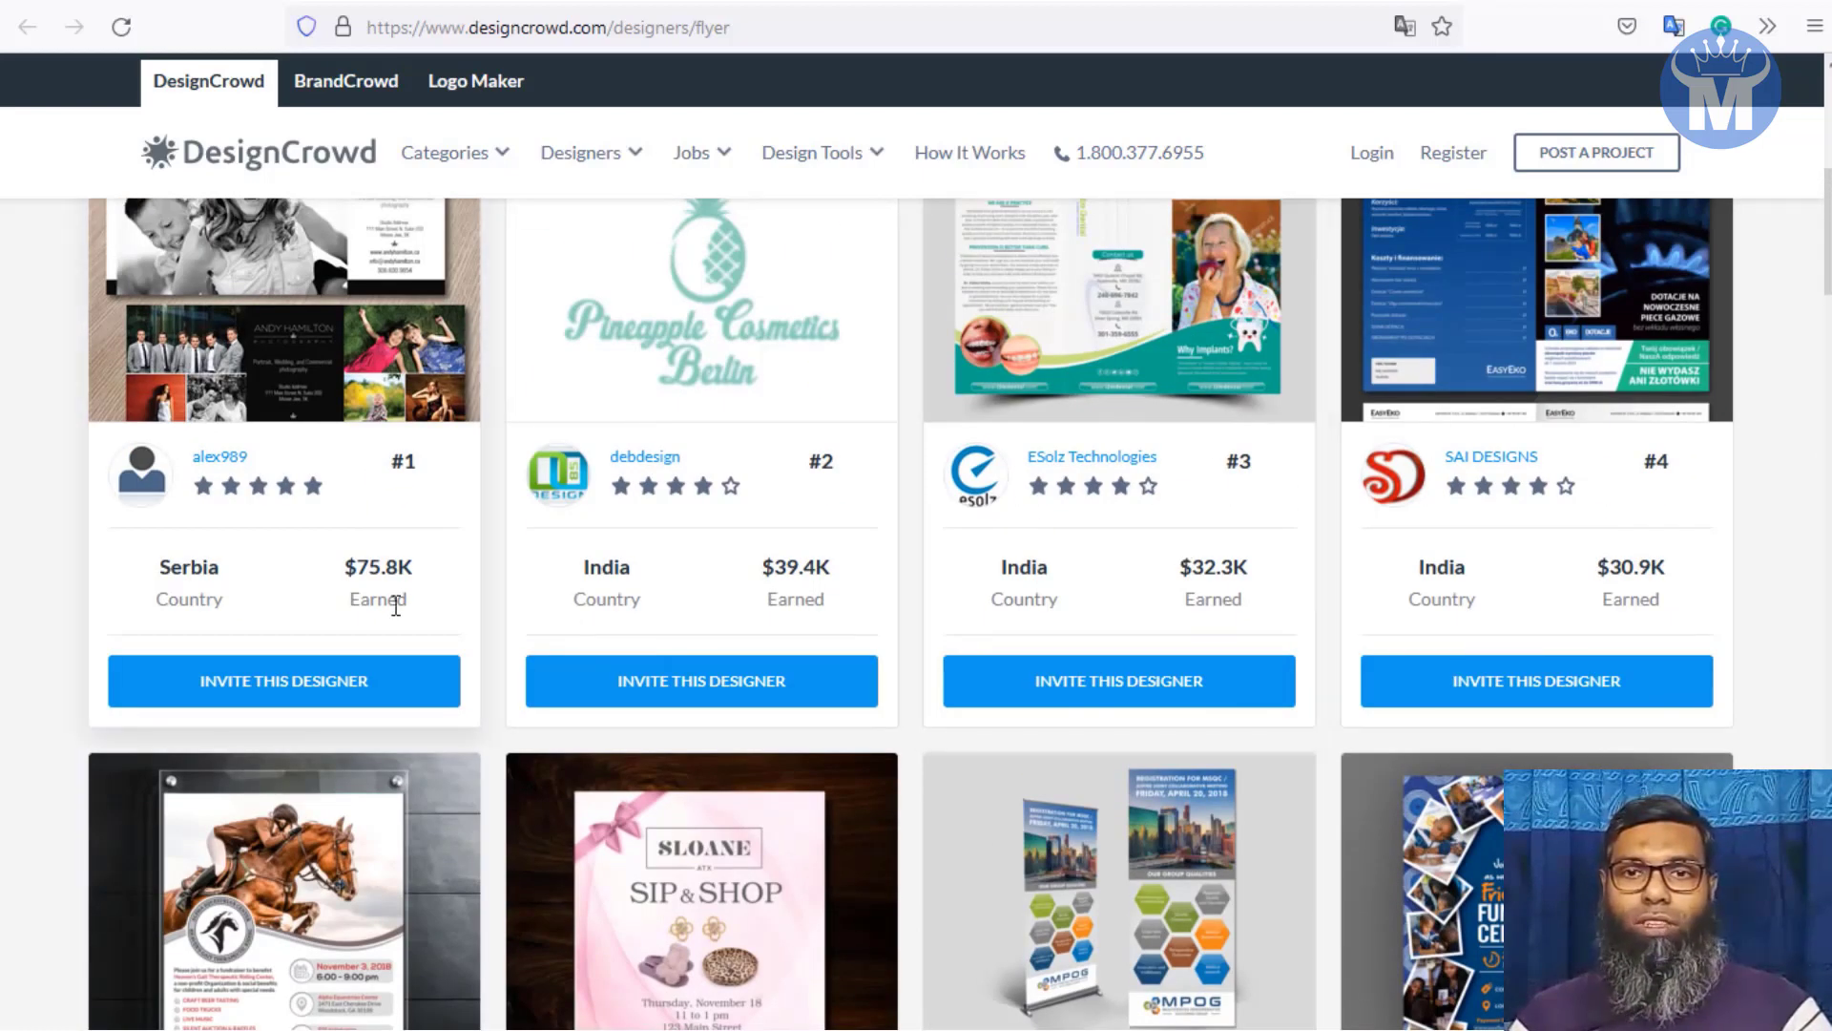
{"action": "scroll", "coordinate": [1390, 554], "scroll_direction": "down", "scroll_amount": 5}
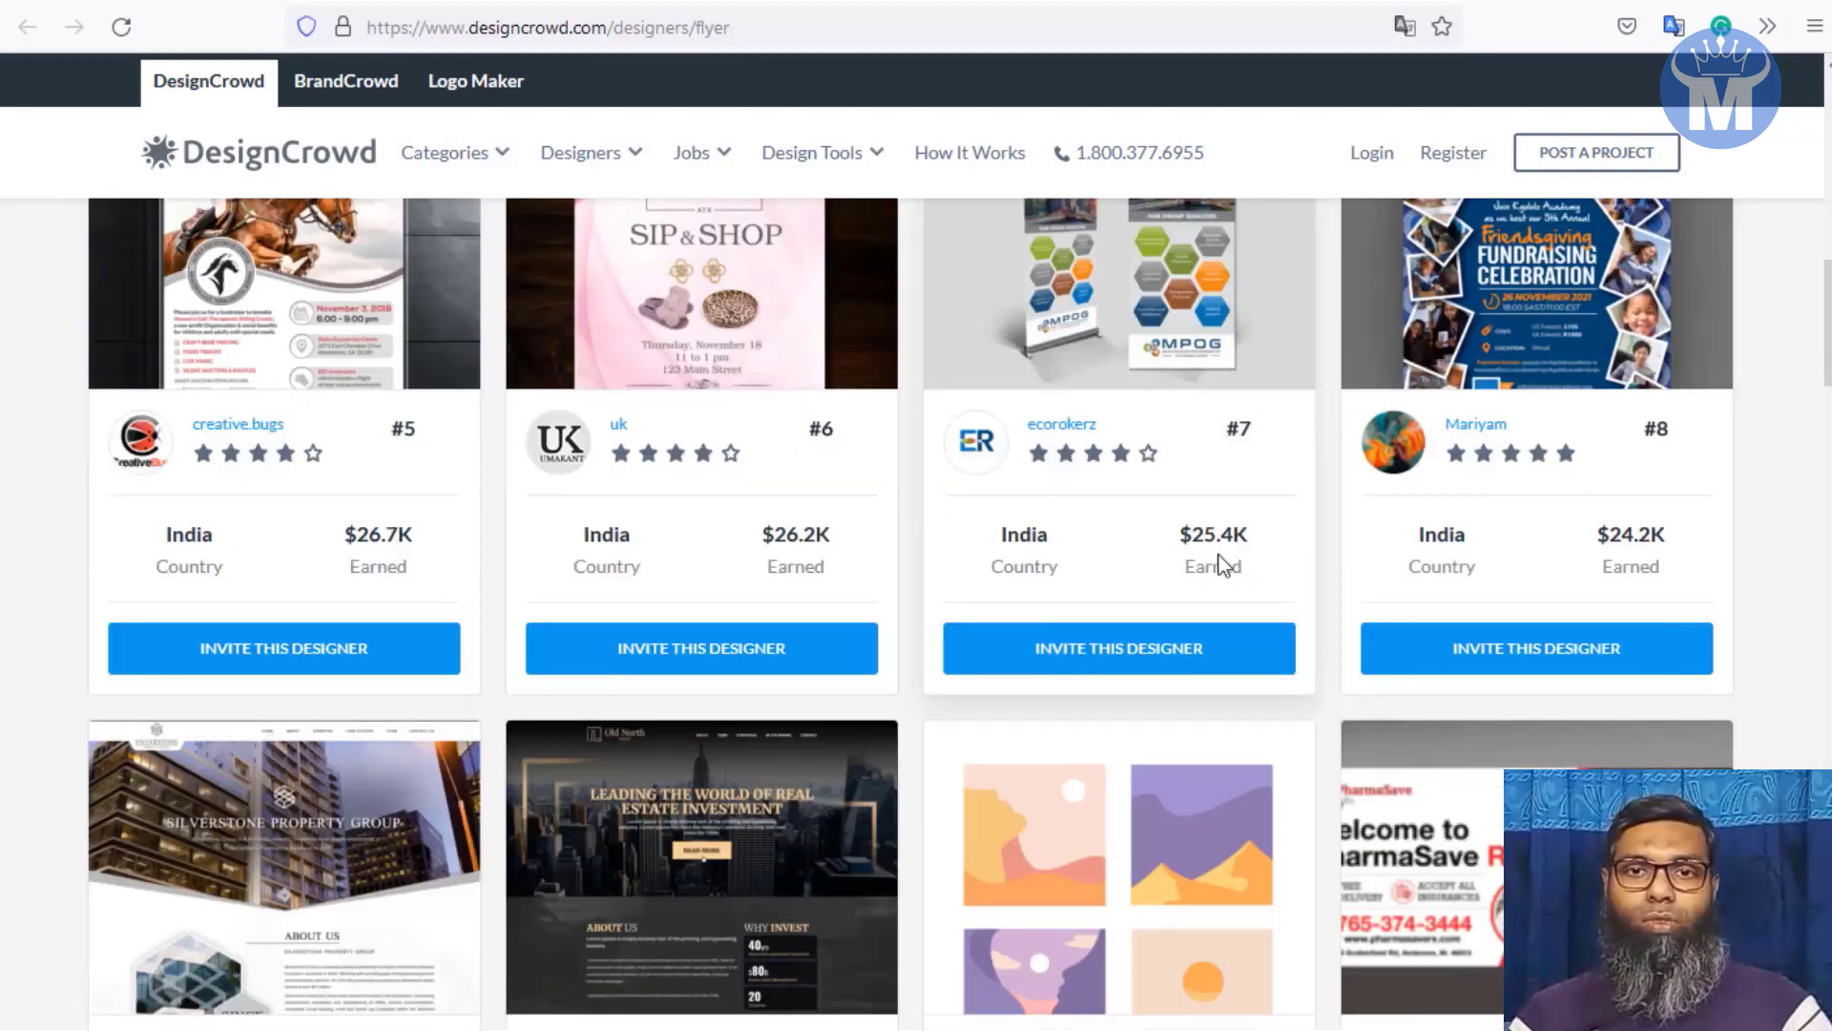
{"action": "scroll", "coordinate": [1222, 570], "scroll_direction": "down", "scroll_amount": 7}
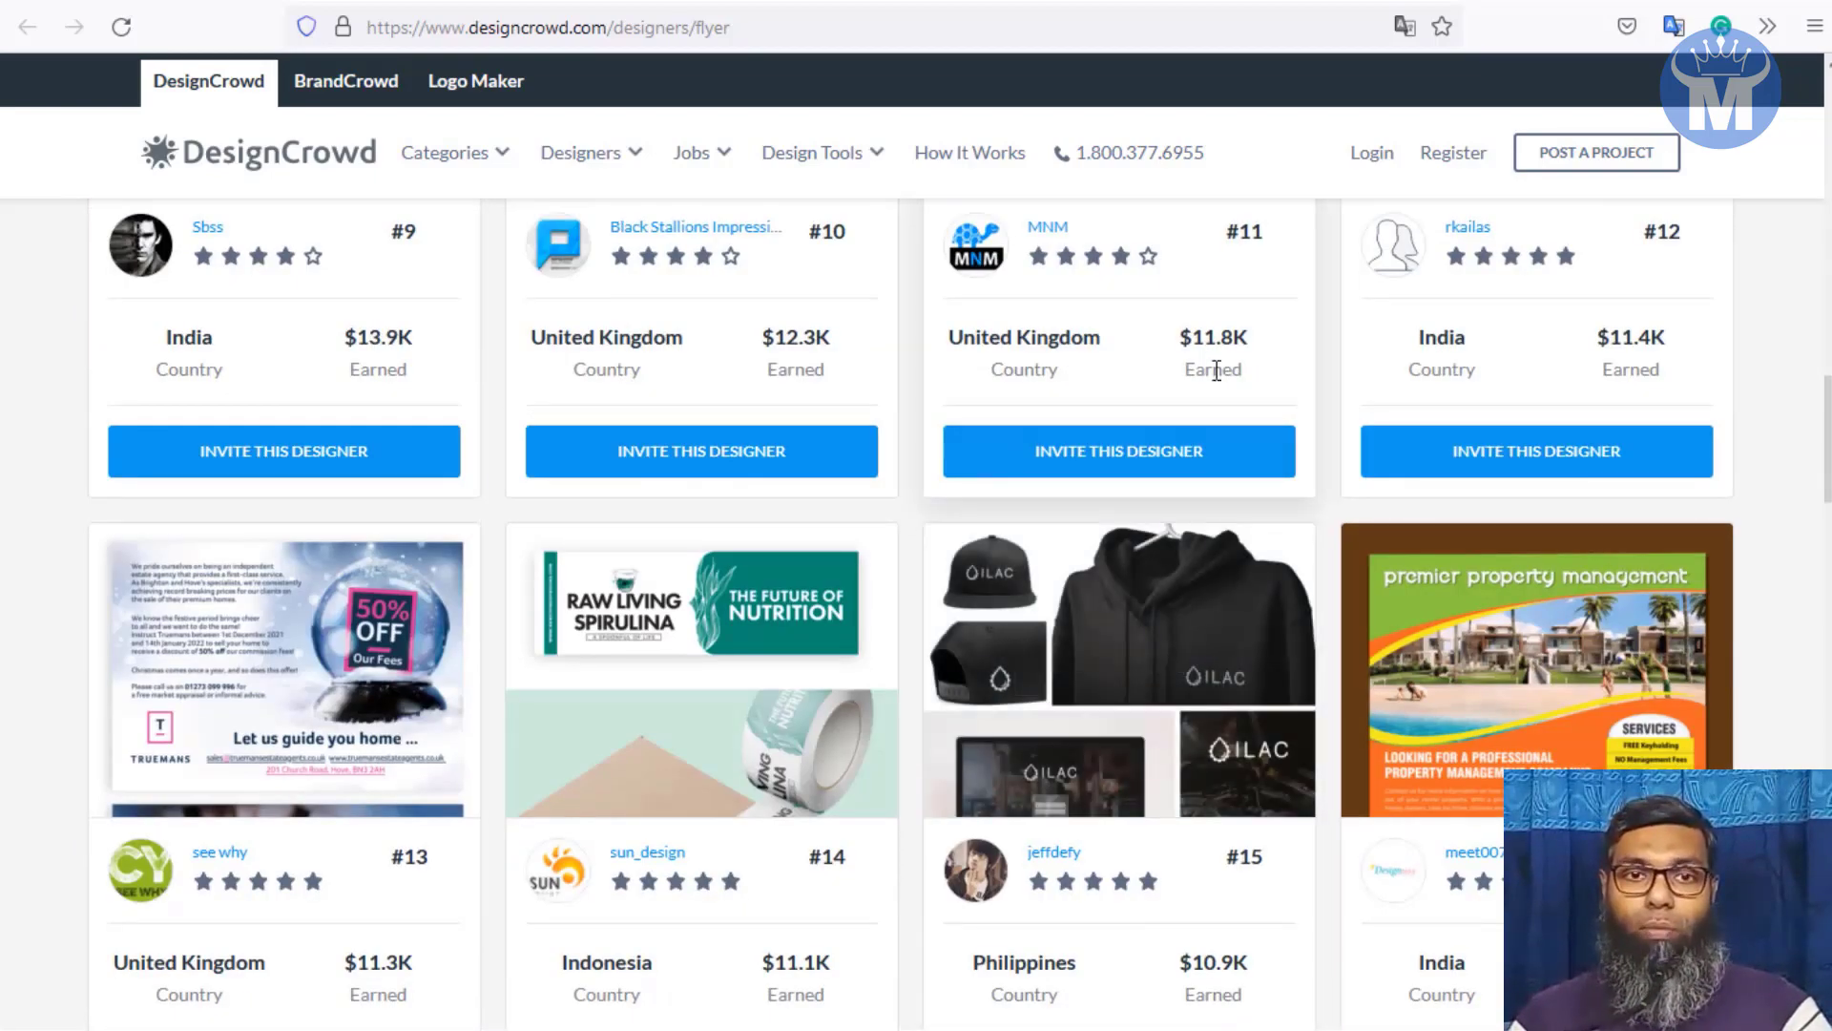
{"action": "scroll", "coordinate": [1108, 457], "scroll_direction": "up", "scroll_amount": 12}
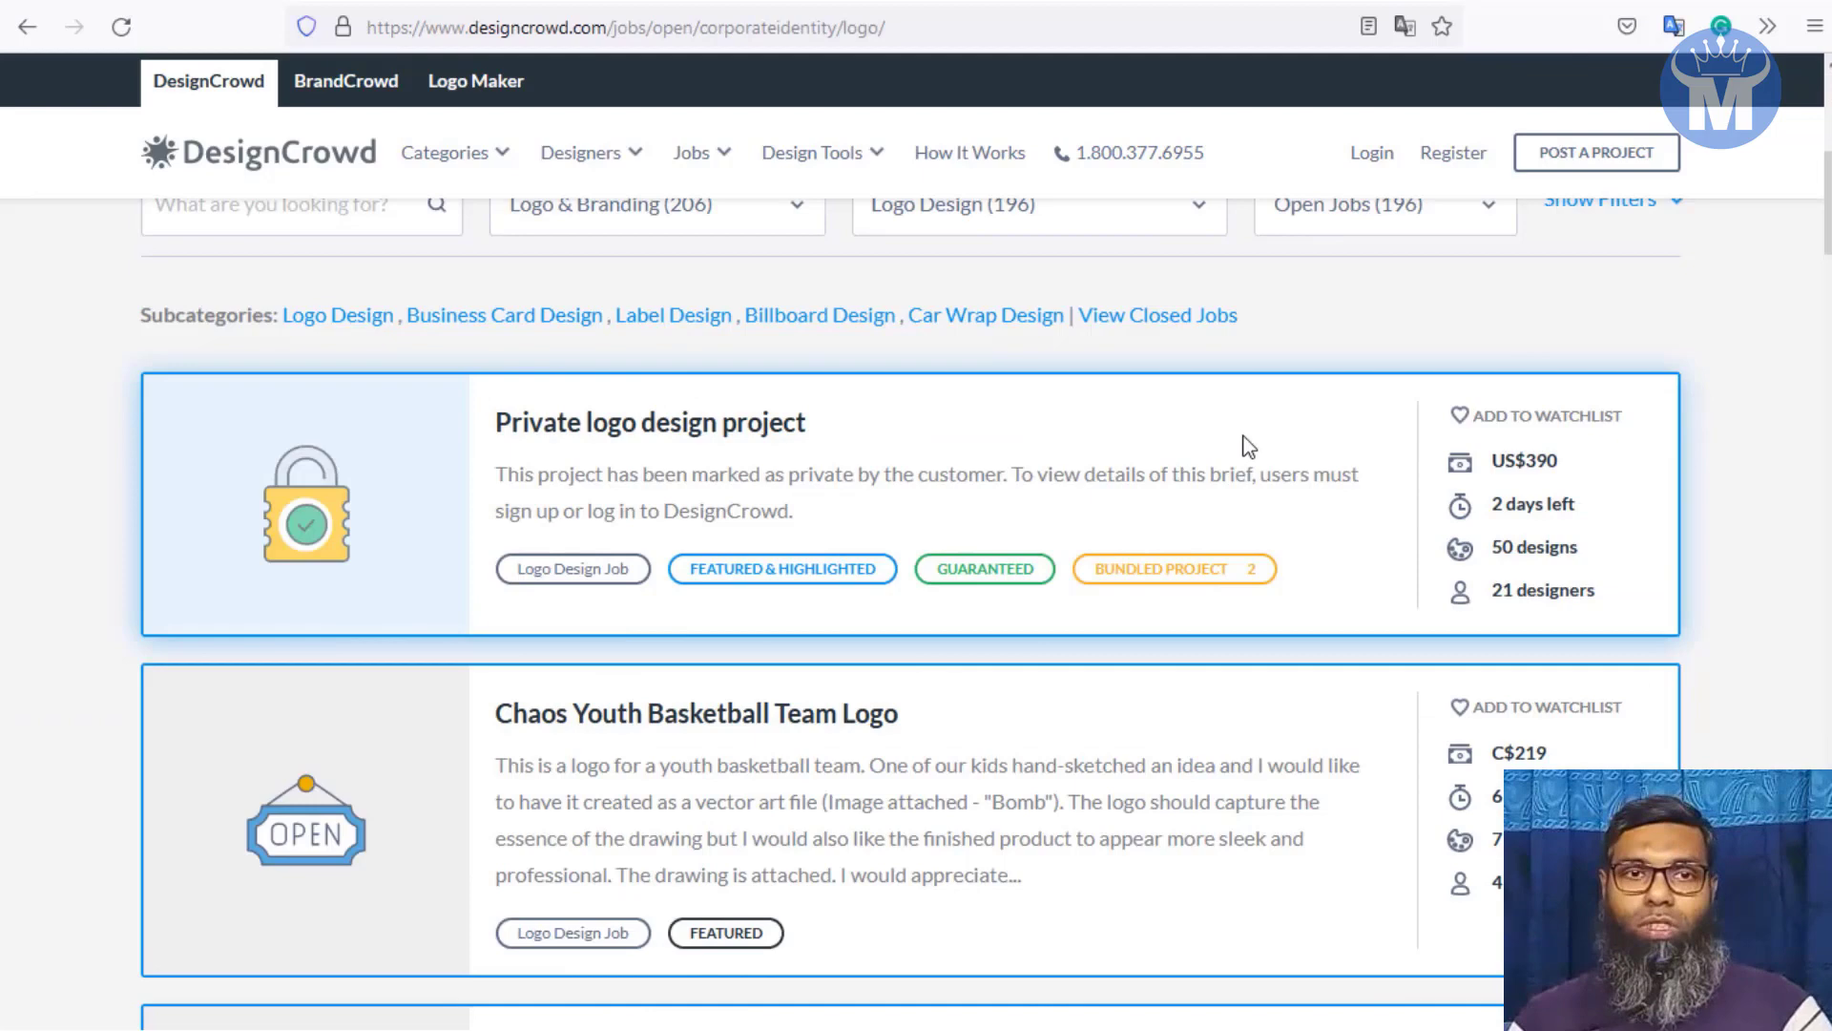
{"action": "scroll", "coordinate": [1243, 441], "scroll_direction": "up", "scroll_amount": 10}
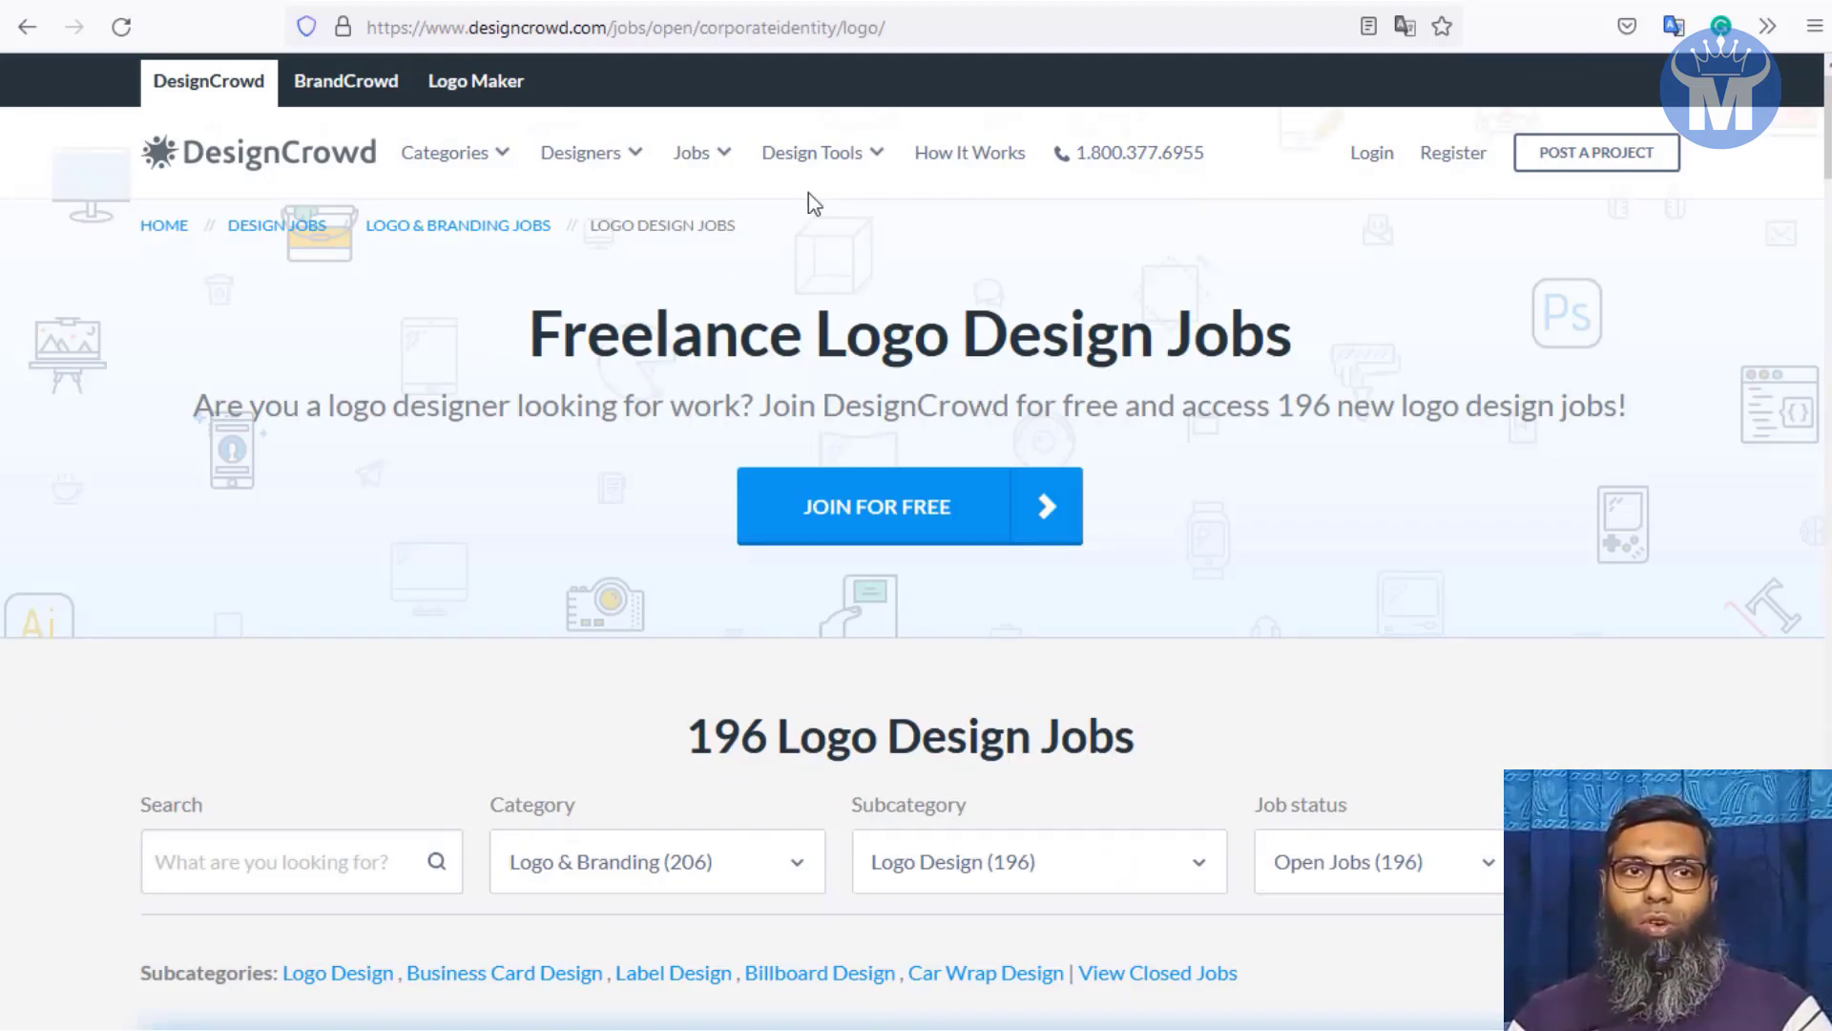
Step: Browse the DesignCrowd logo job listings, then go to the Join for Free sign-up page
{"action": "mouse_move", "coordinate": [703, 163]}
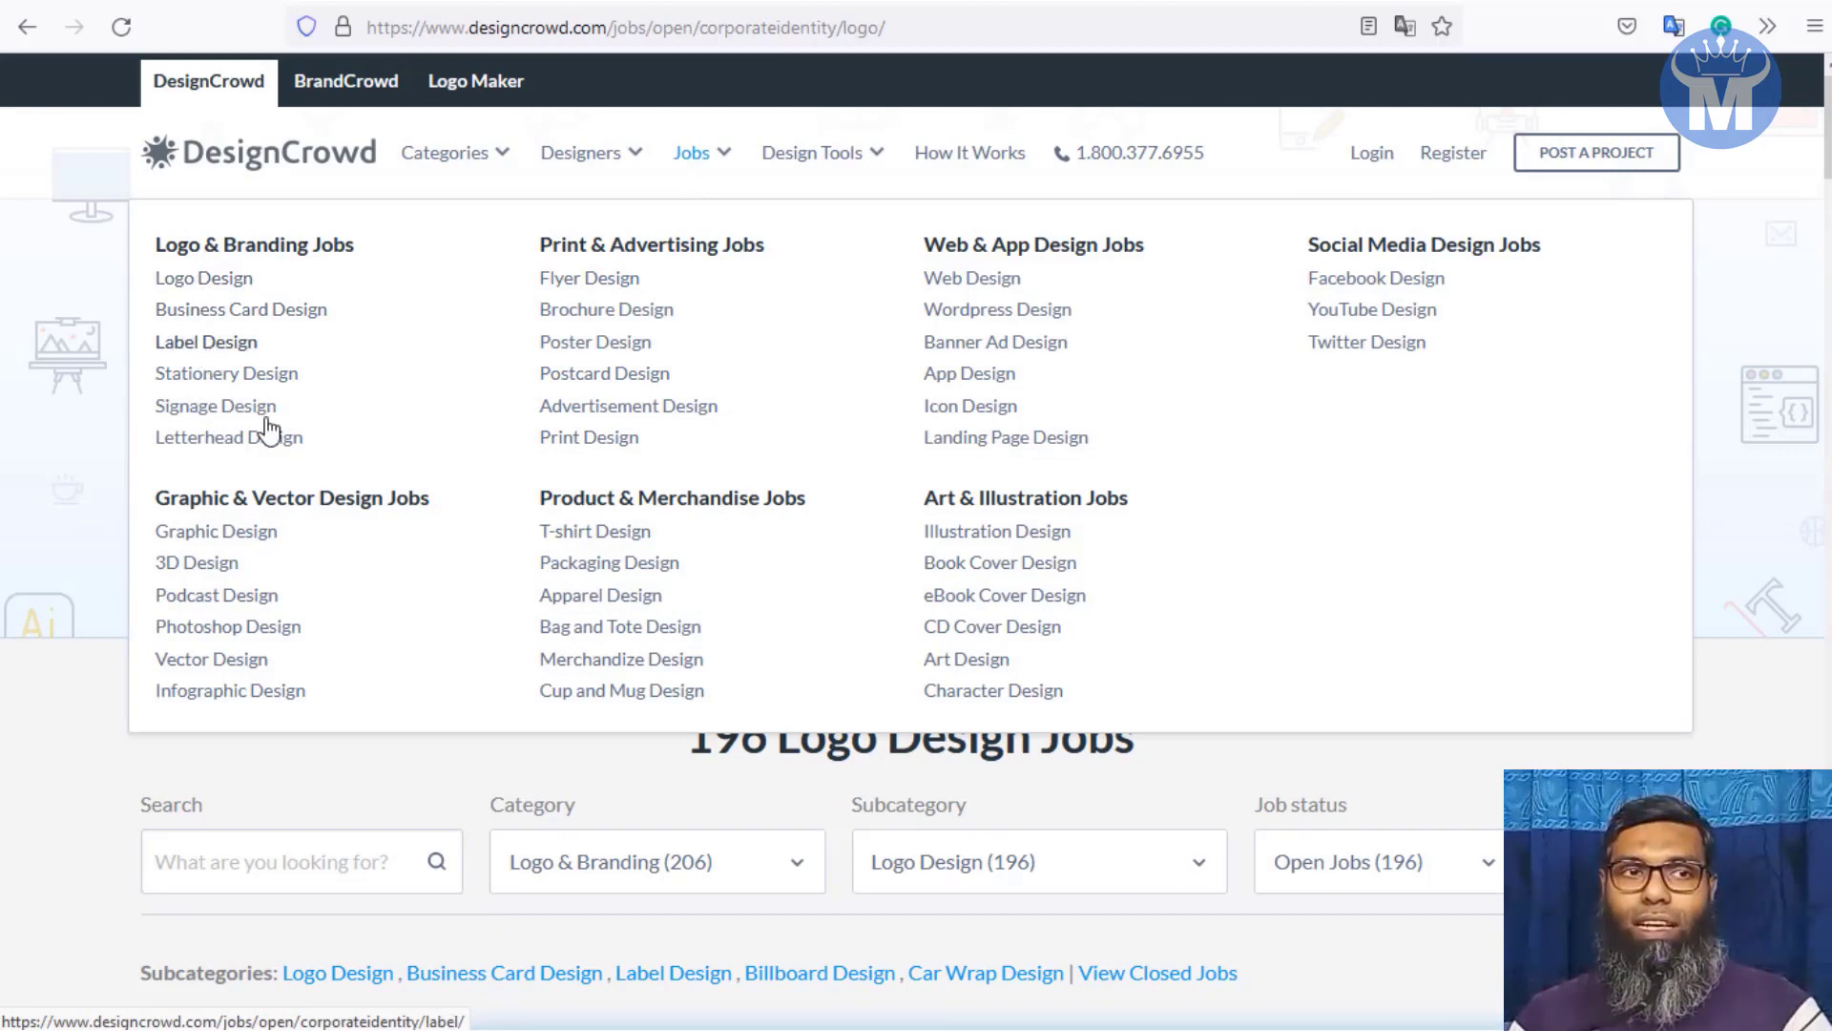
{"action": "scroll", "coordinate": [850, 601], "scroll_direction": "down", "scroll_amount": 1}
{"action": "scroll", "coordinate": [850, 603], "scroll_direction": "down", "scroll_amount": 4}
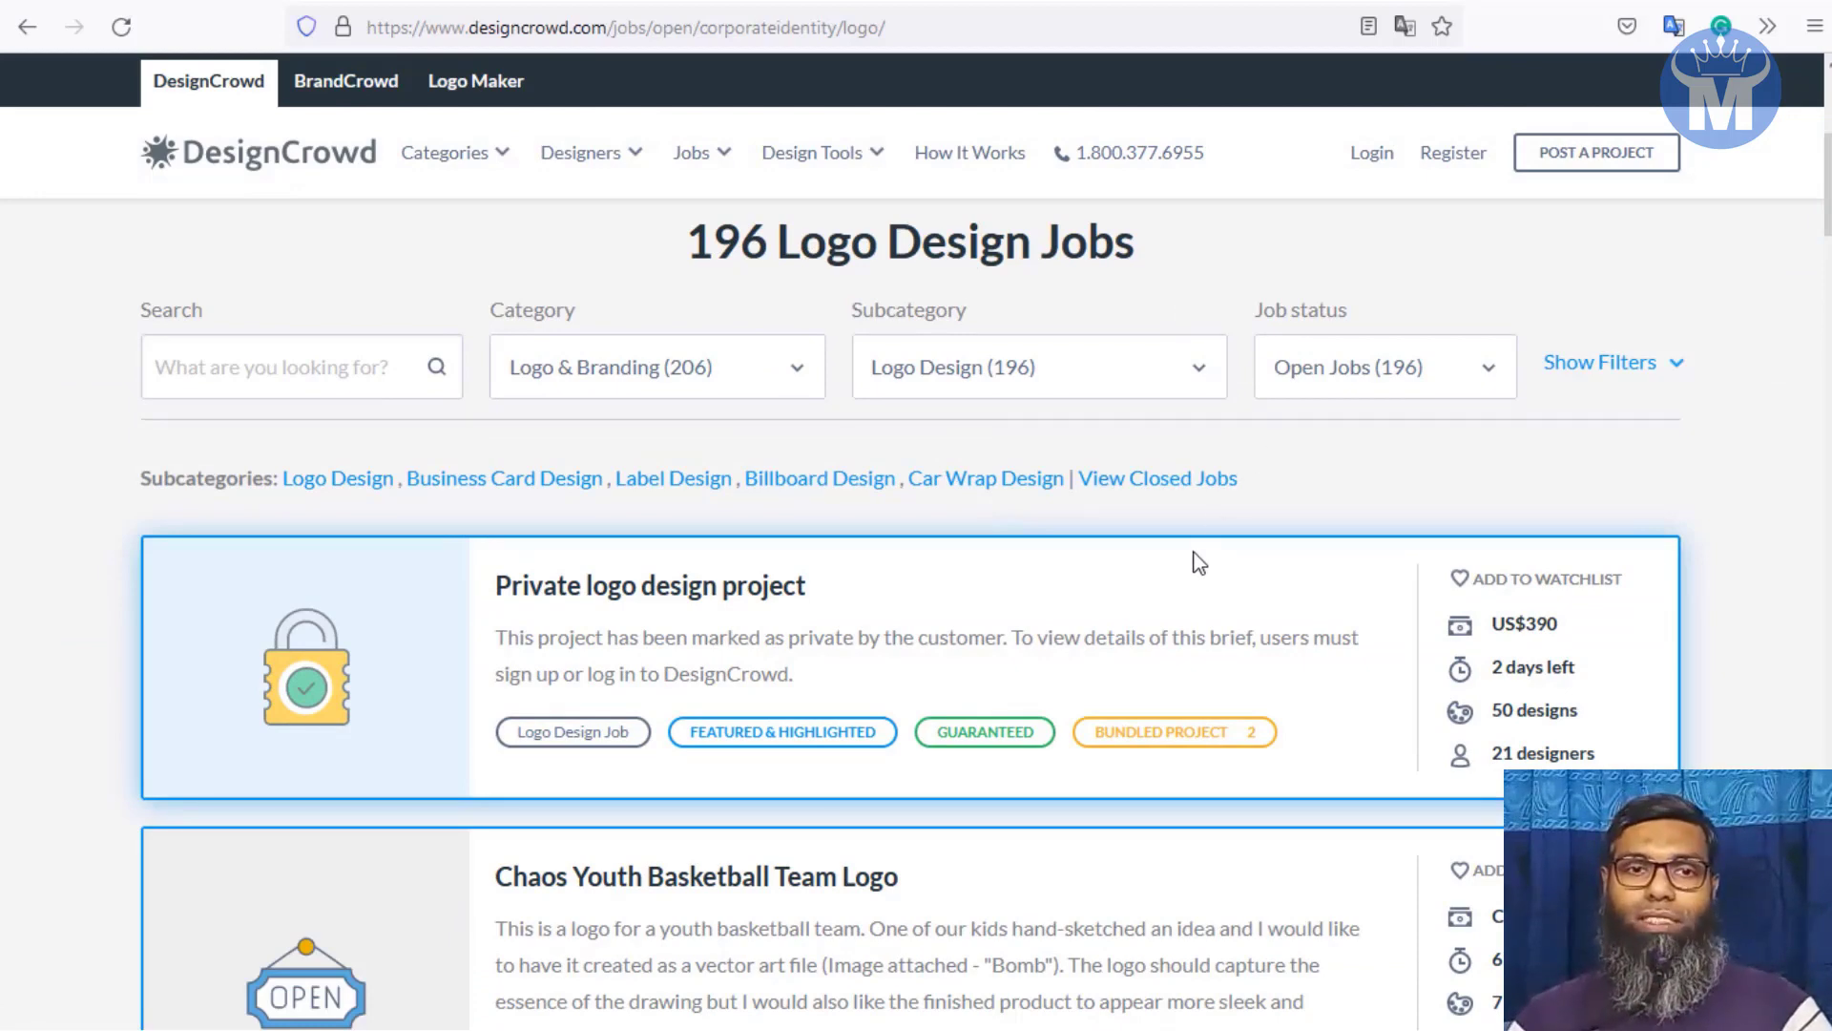
{"action": "scroll", "coordinate": [1198, 558], "scroll_direction": "down", "scroll_amount": 7}
{"action": "scroll", "coordinate": [1503, 591], "scroll_direction": "up", "scroll_amount": 6}
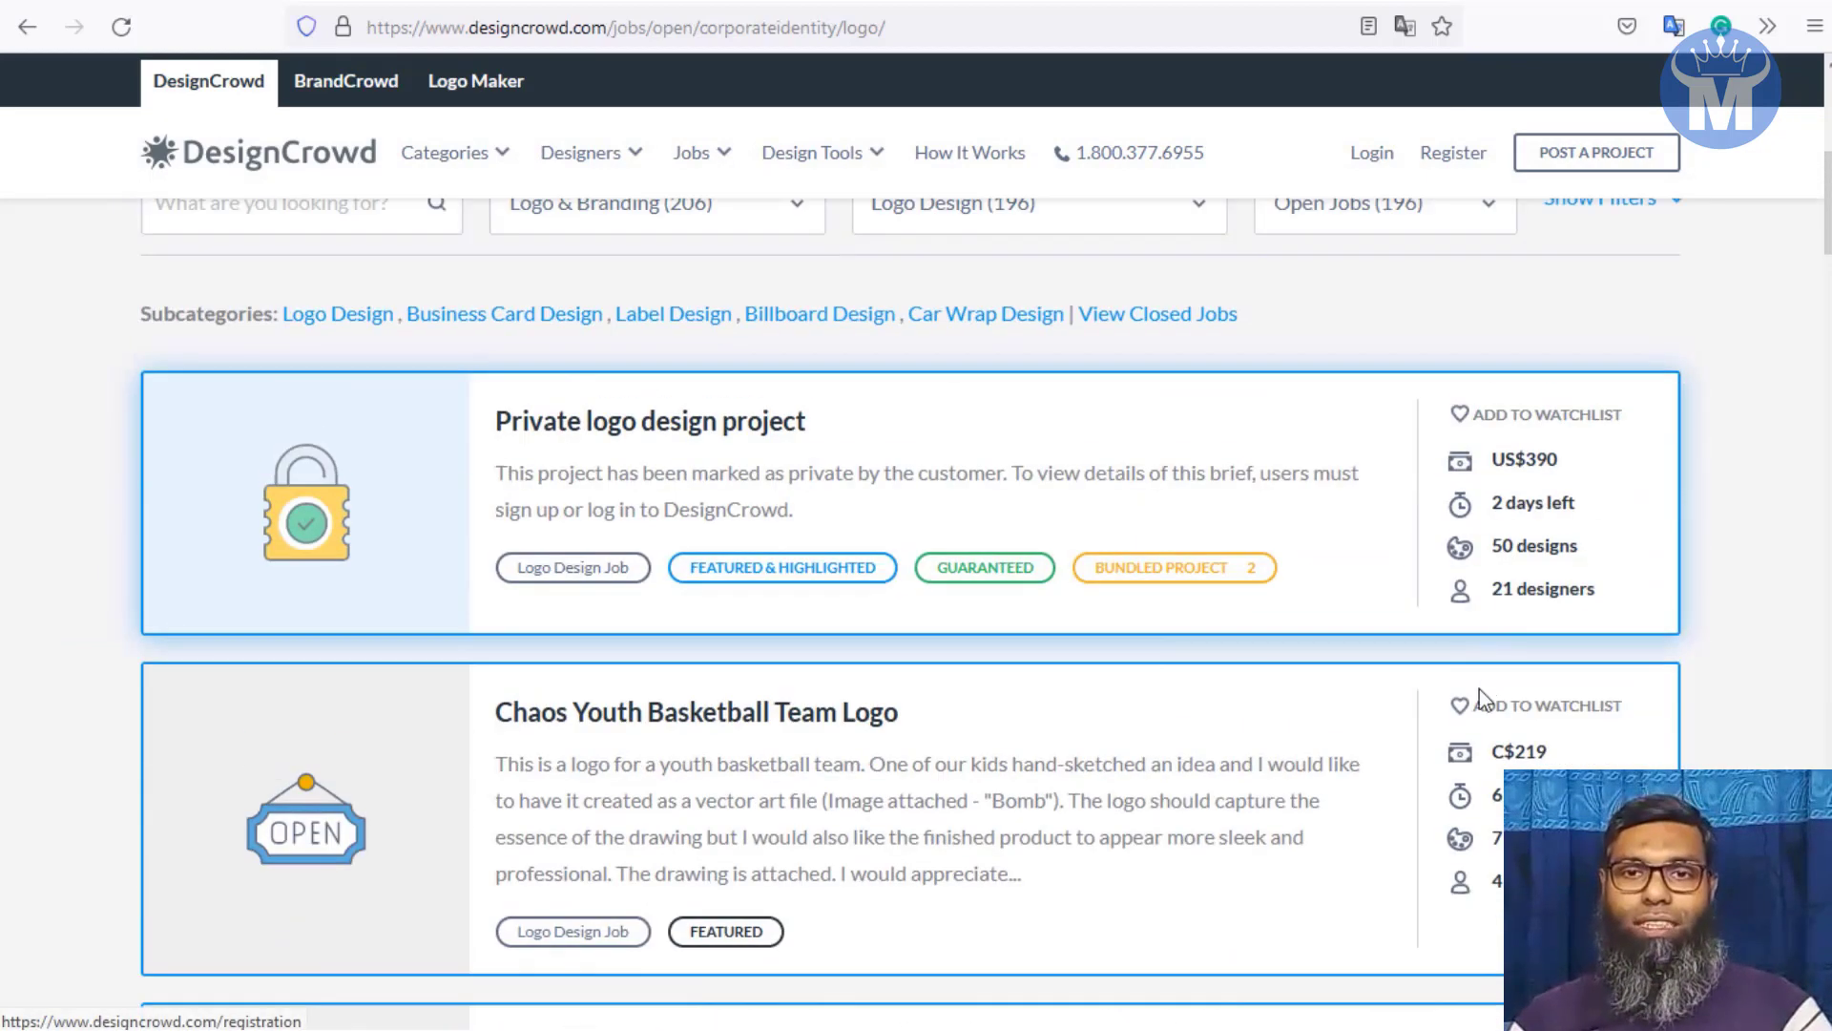
{"action": "scroll", "coordinate": [1483, 534], "scroll_direction": "down", "scroll_amount": 9}
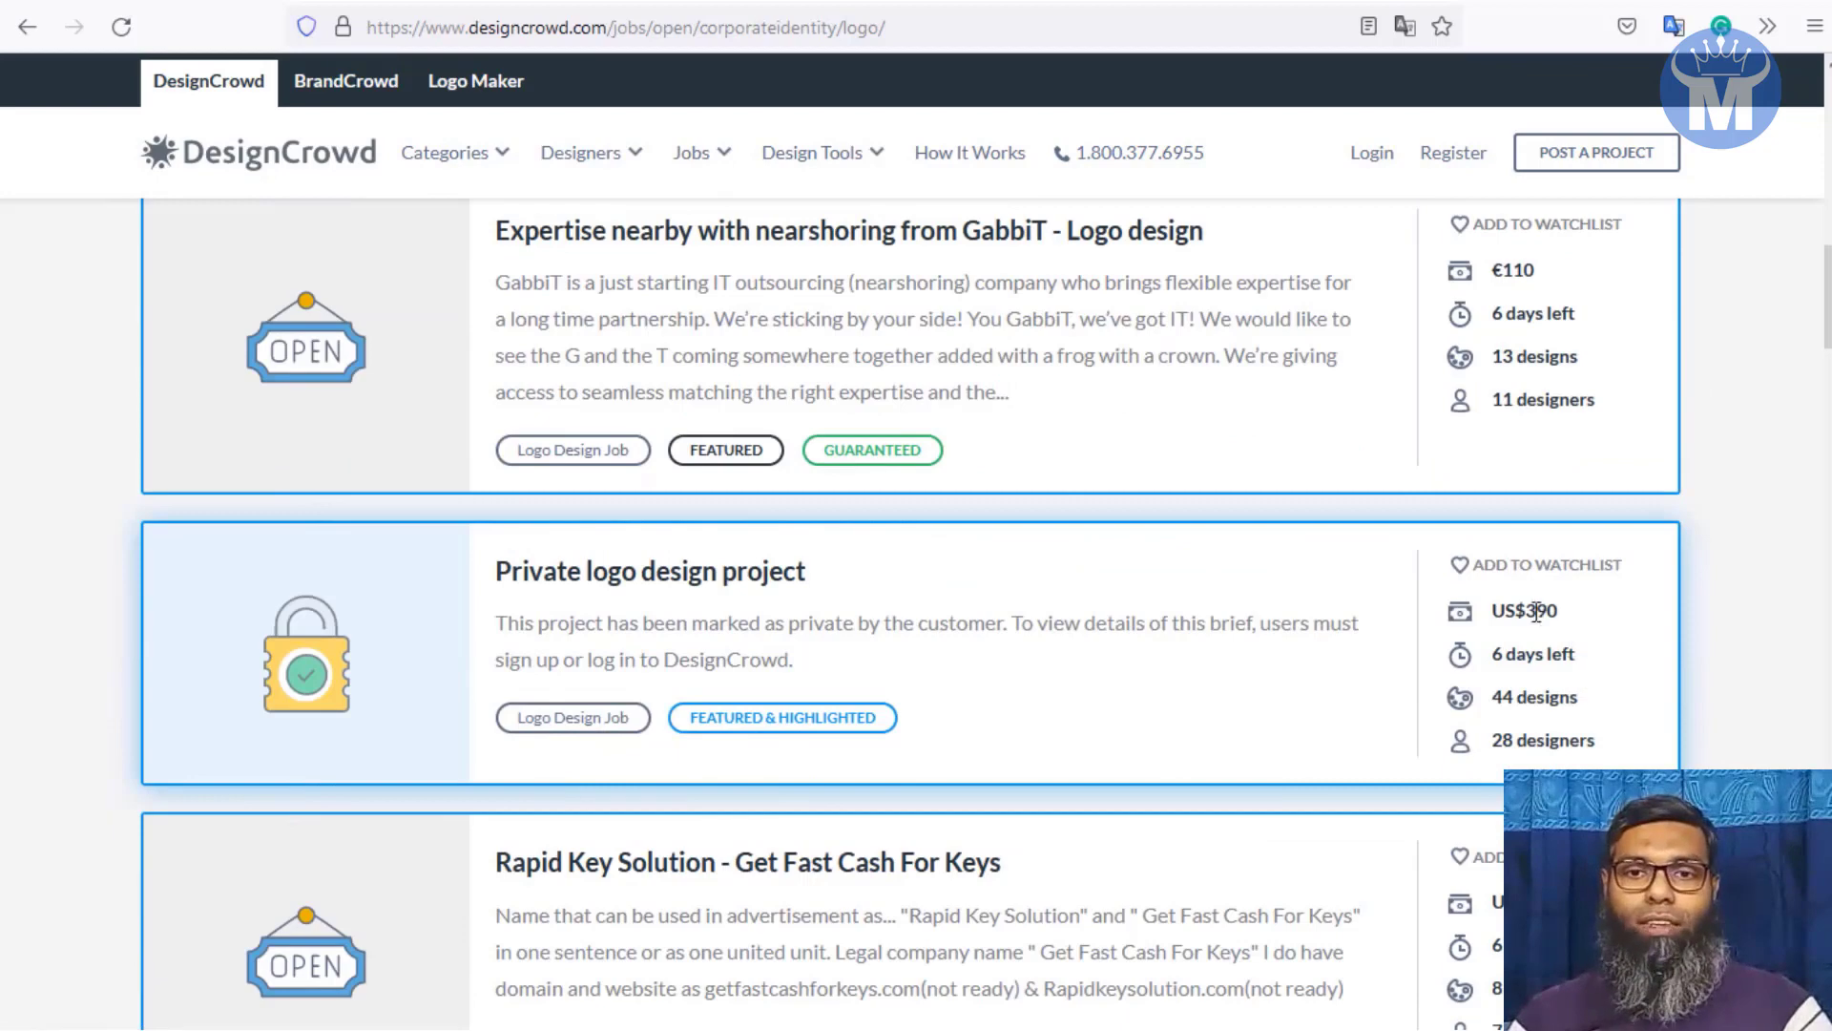
{"action": "scroll", "coordinate": [1540, 613], "scroll_direction": "down", "scroll_amount": 3}
{"action": "scroll", "coordinate": [1490, 622], "scroll_direction": "down", "scroll_amount": 10}
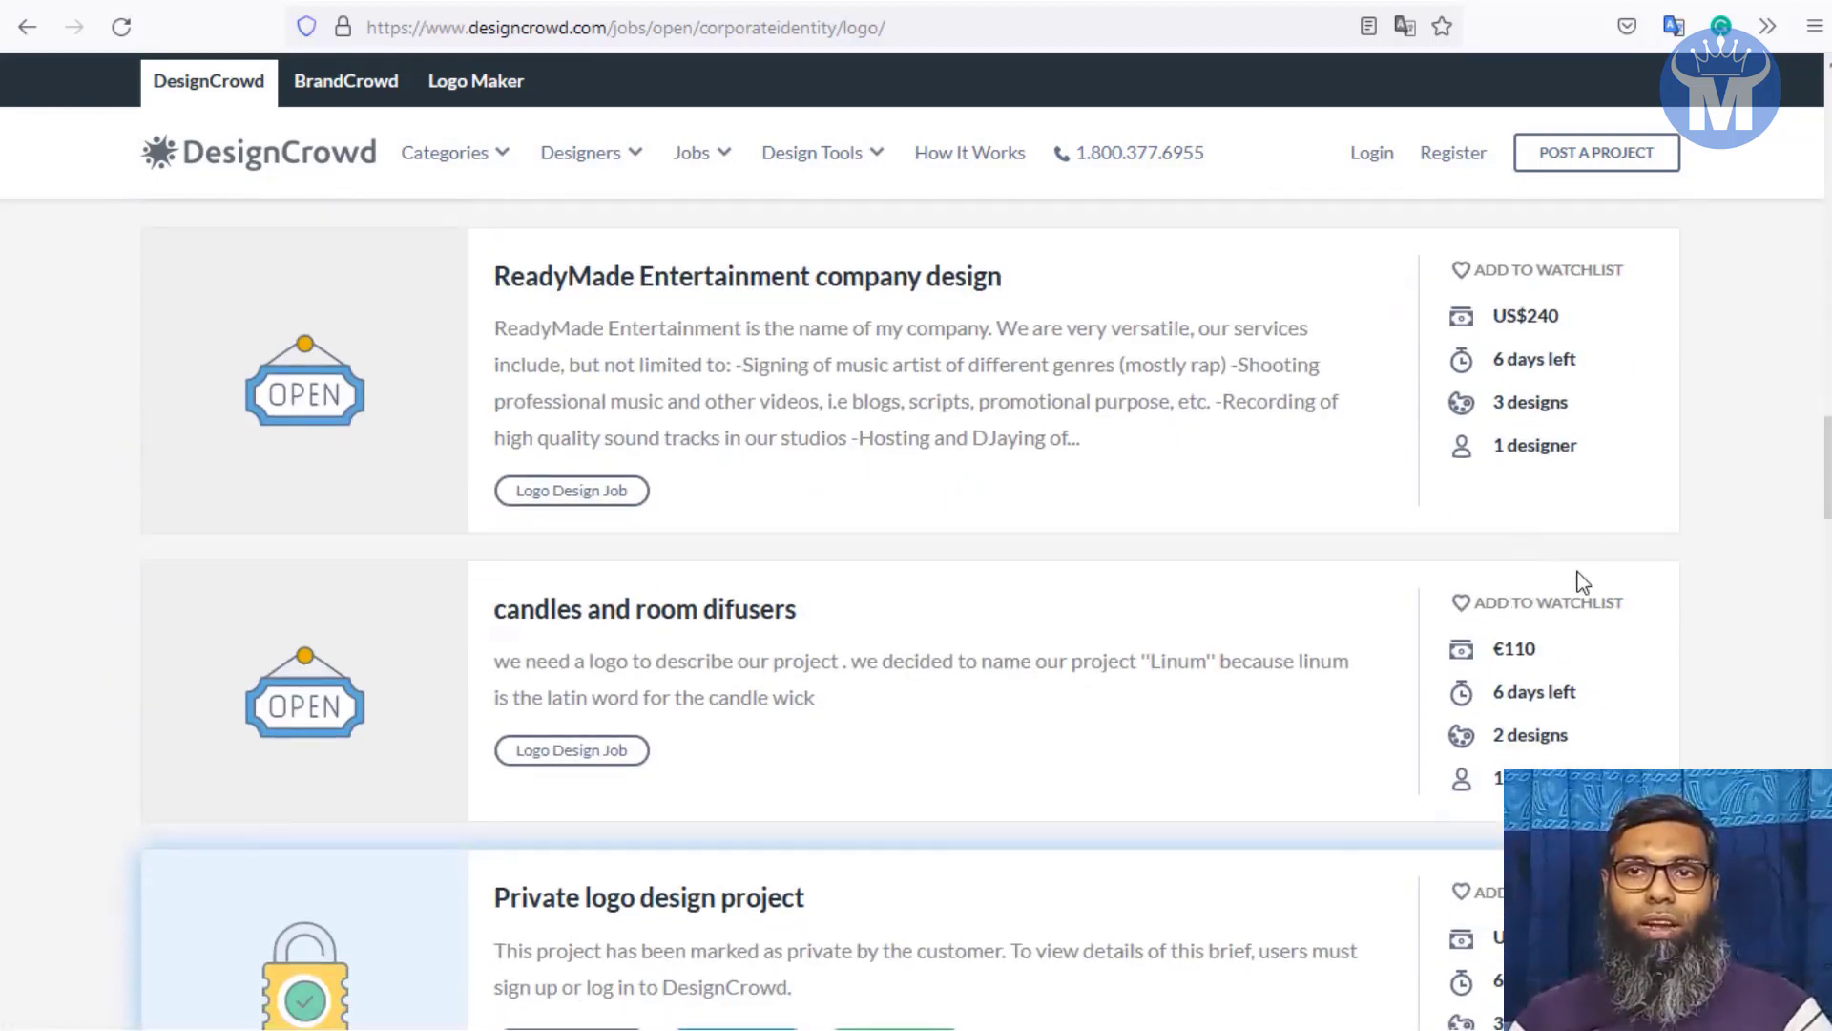
{"action": "scroll", "coordinate": [1479, 628], "scroll_direction": "down", "scroll_amount": 7}
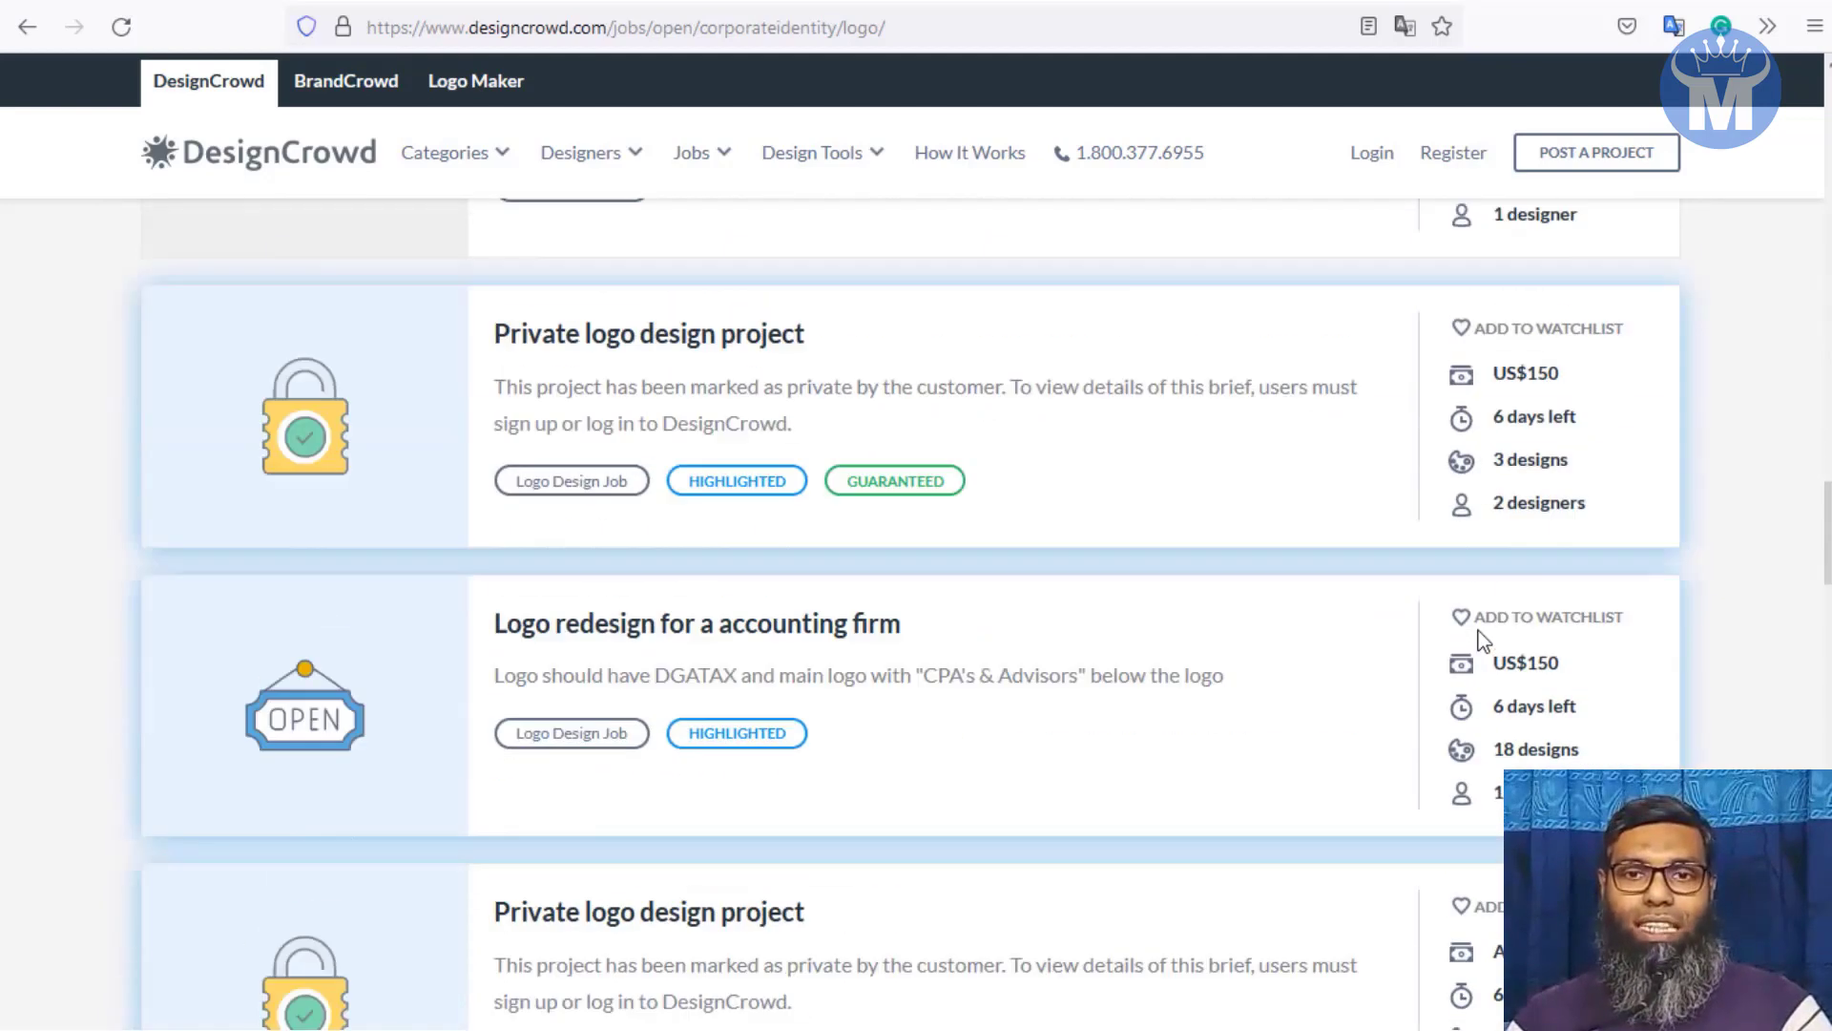
{"action": "scroll", "coordinate": [1117, 511], "scroll_direction": "down", "scroll_amount": 5}
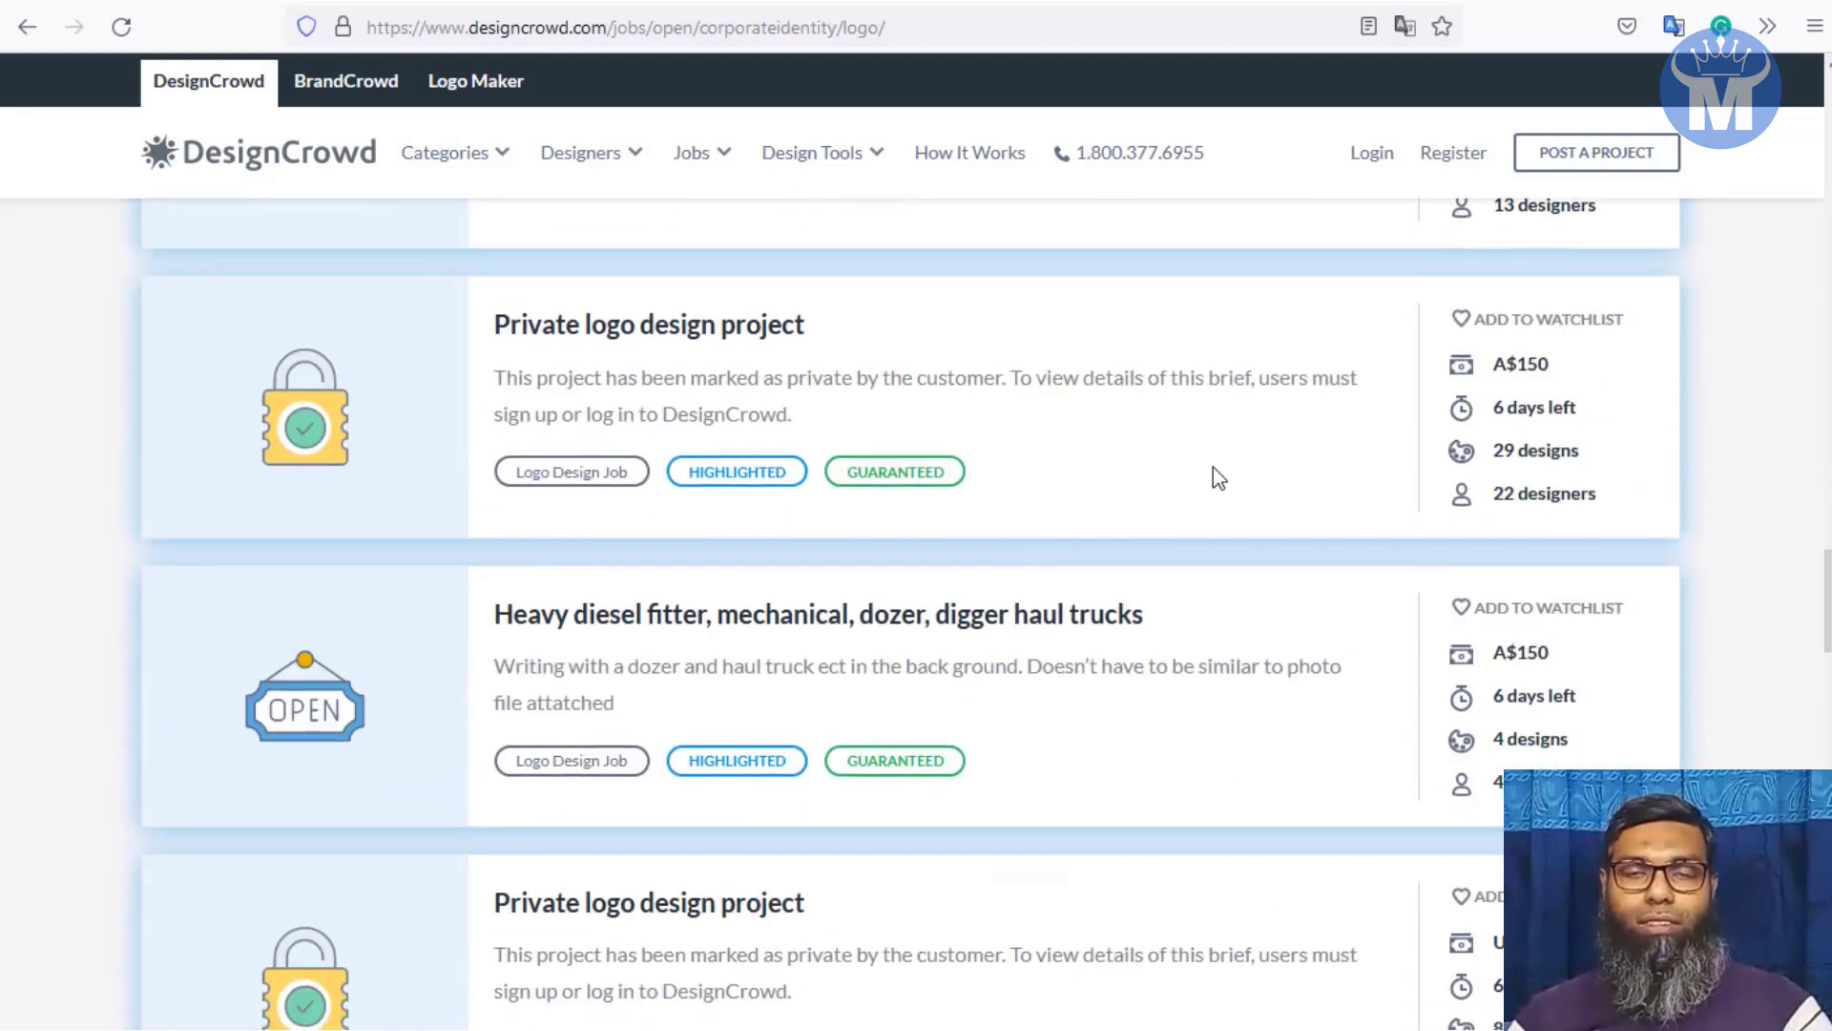
{"action": "scroll", "coordinate": [1217, 482], "scroll_direction": "up", "scroll_amount": 2}
{"action": "scroll", "coordinate": [1206, 501], "scroll_direction": "up", "scroll_amount": 5}
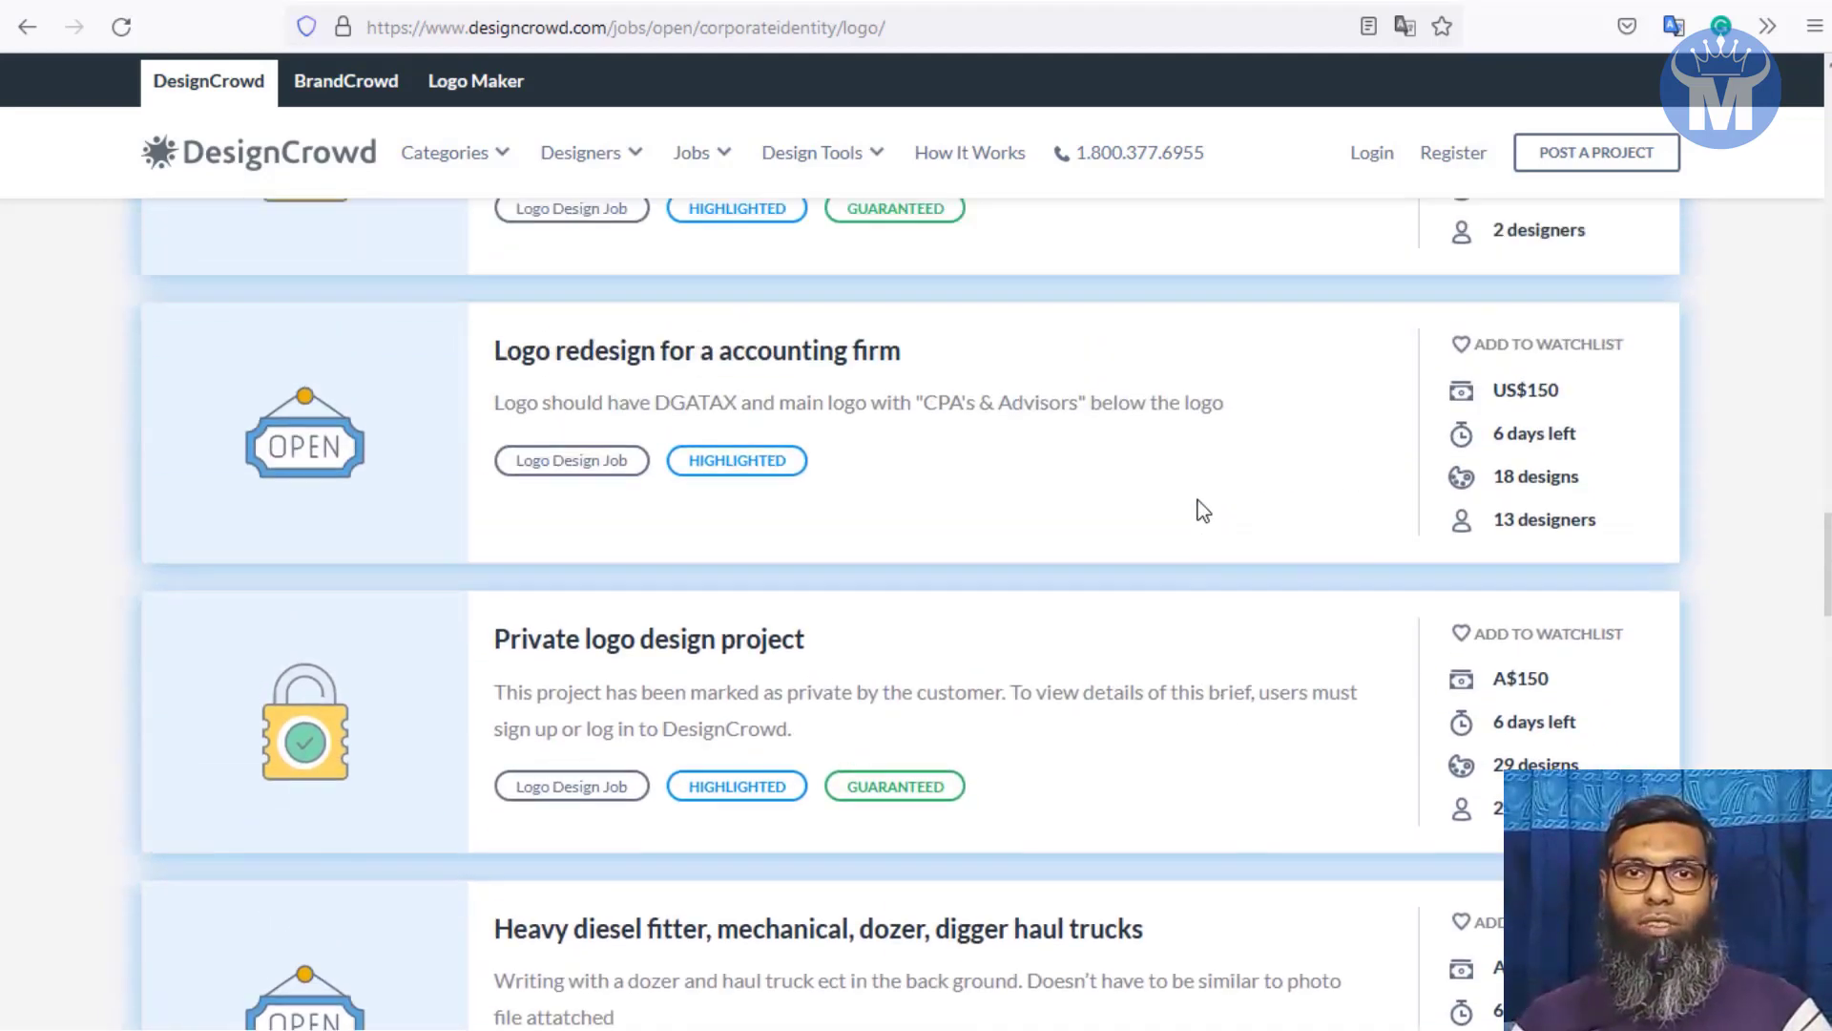
{"action": "scroll", "coordinate": [1178, 506], "scroll_direction": "up", "scroll_amount": 5}
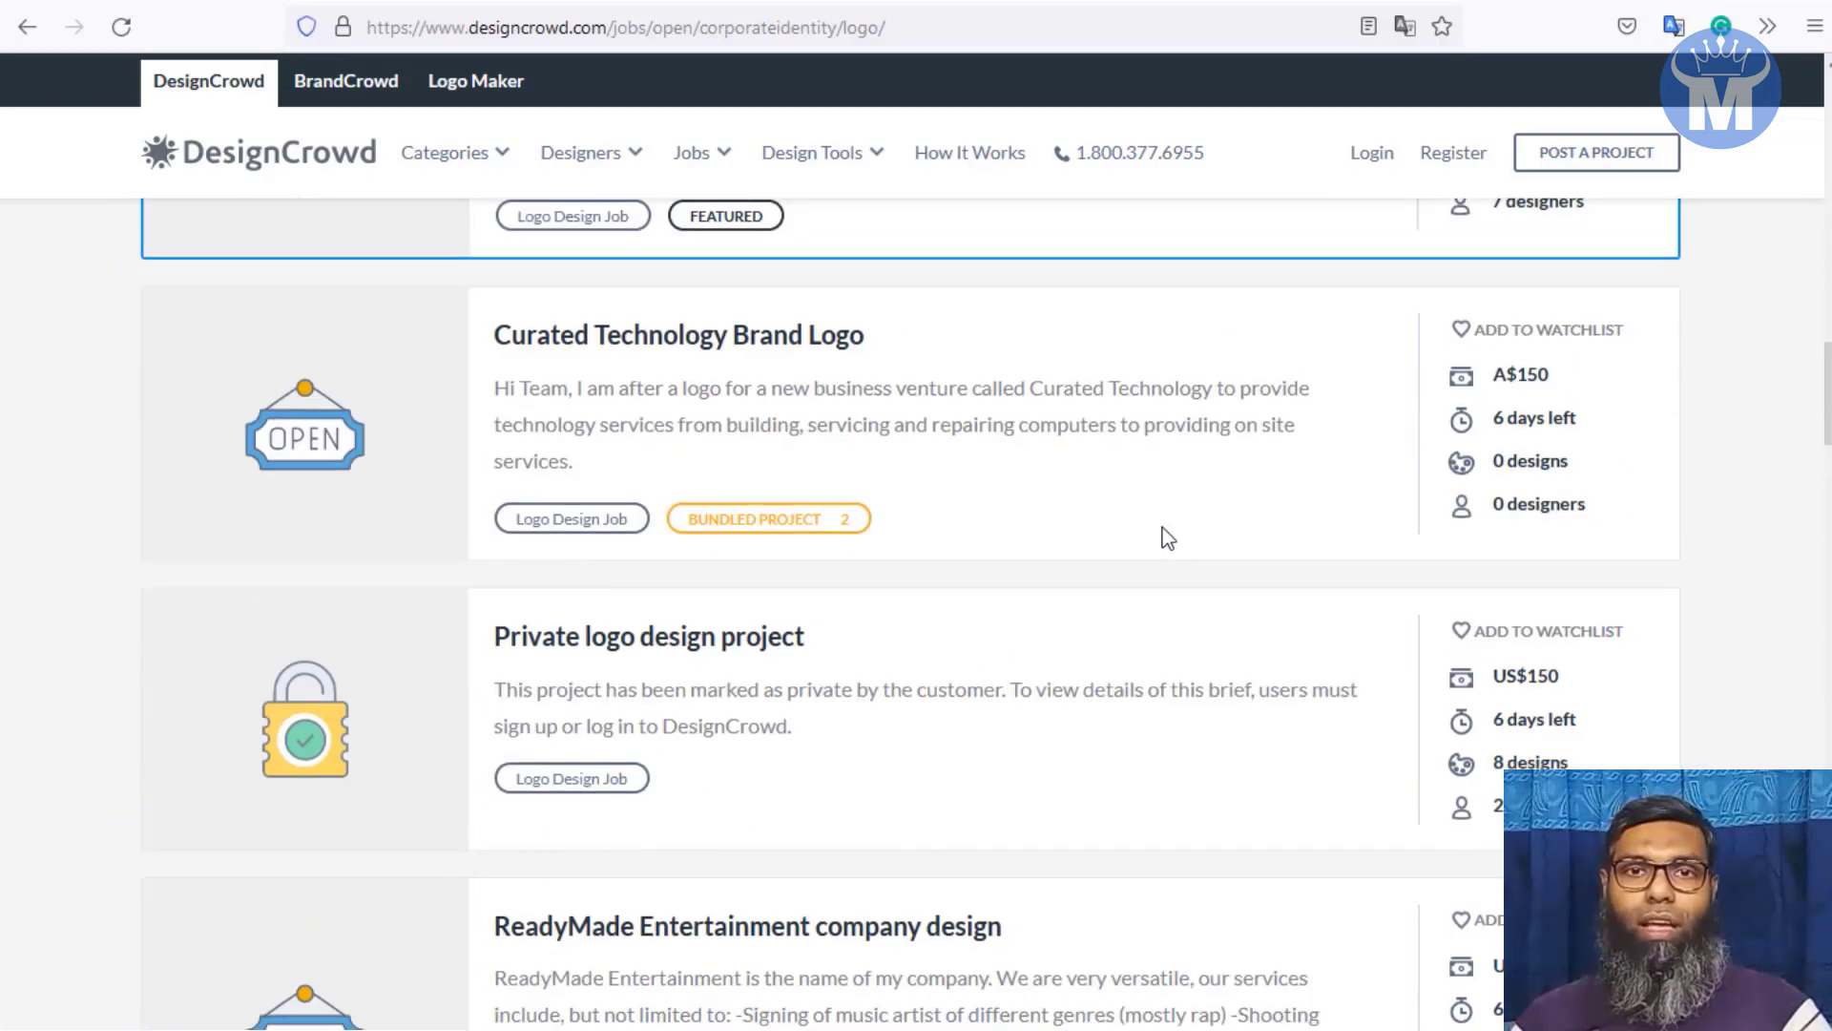
{"action": "scroll", "coordinate": [1079, 546], "scroll_direction": "up", "scroll_amount": 10}
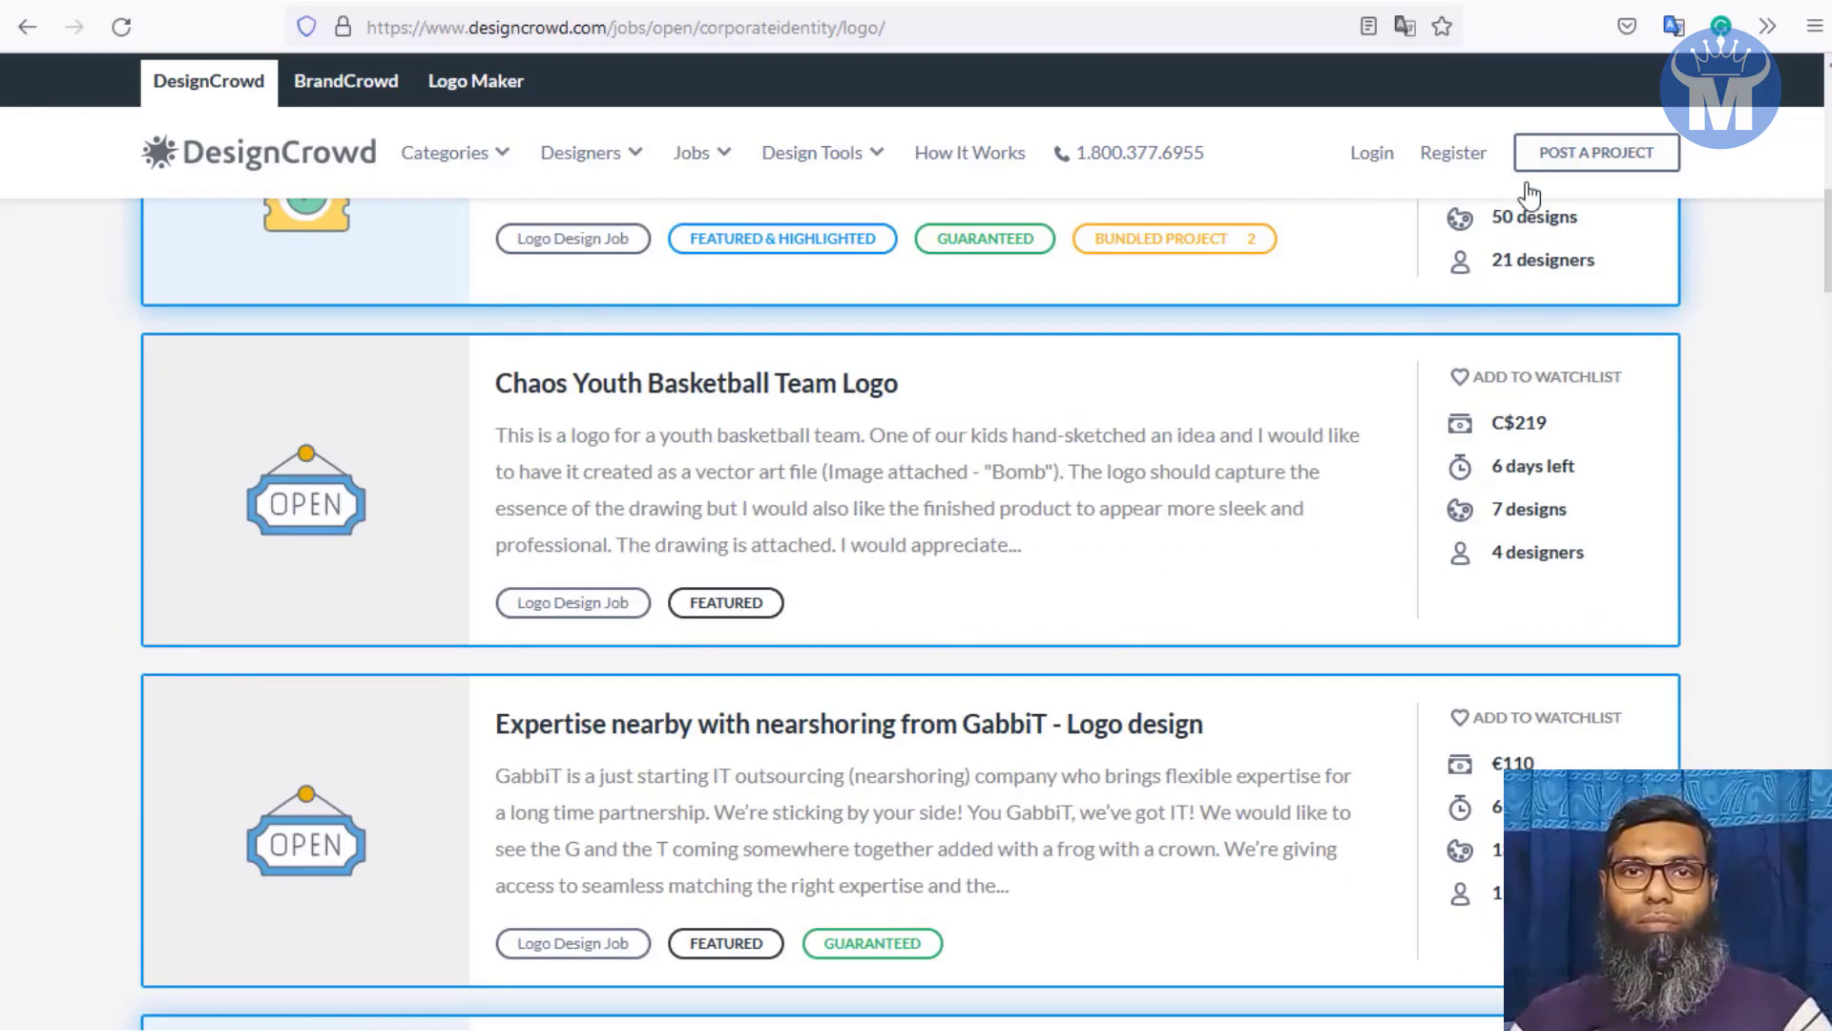
{"action": "scroll", "coordinate": [1341, 487], "scroll_direction": "up", "scroll_amount": 10}
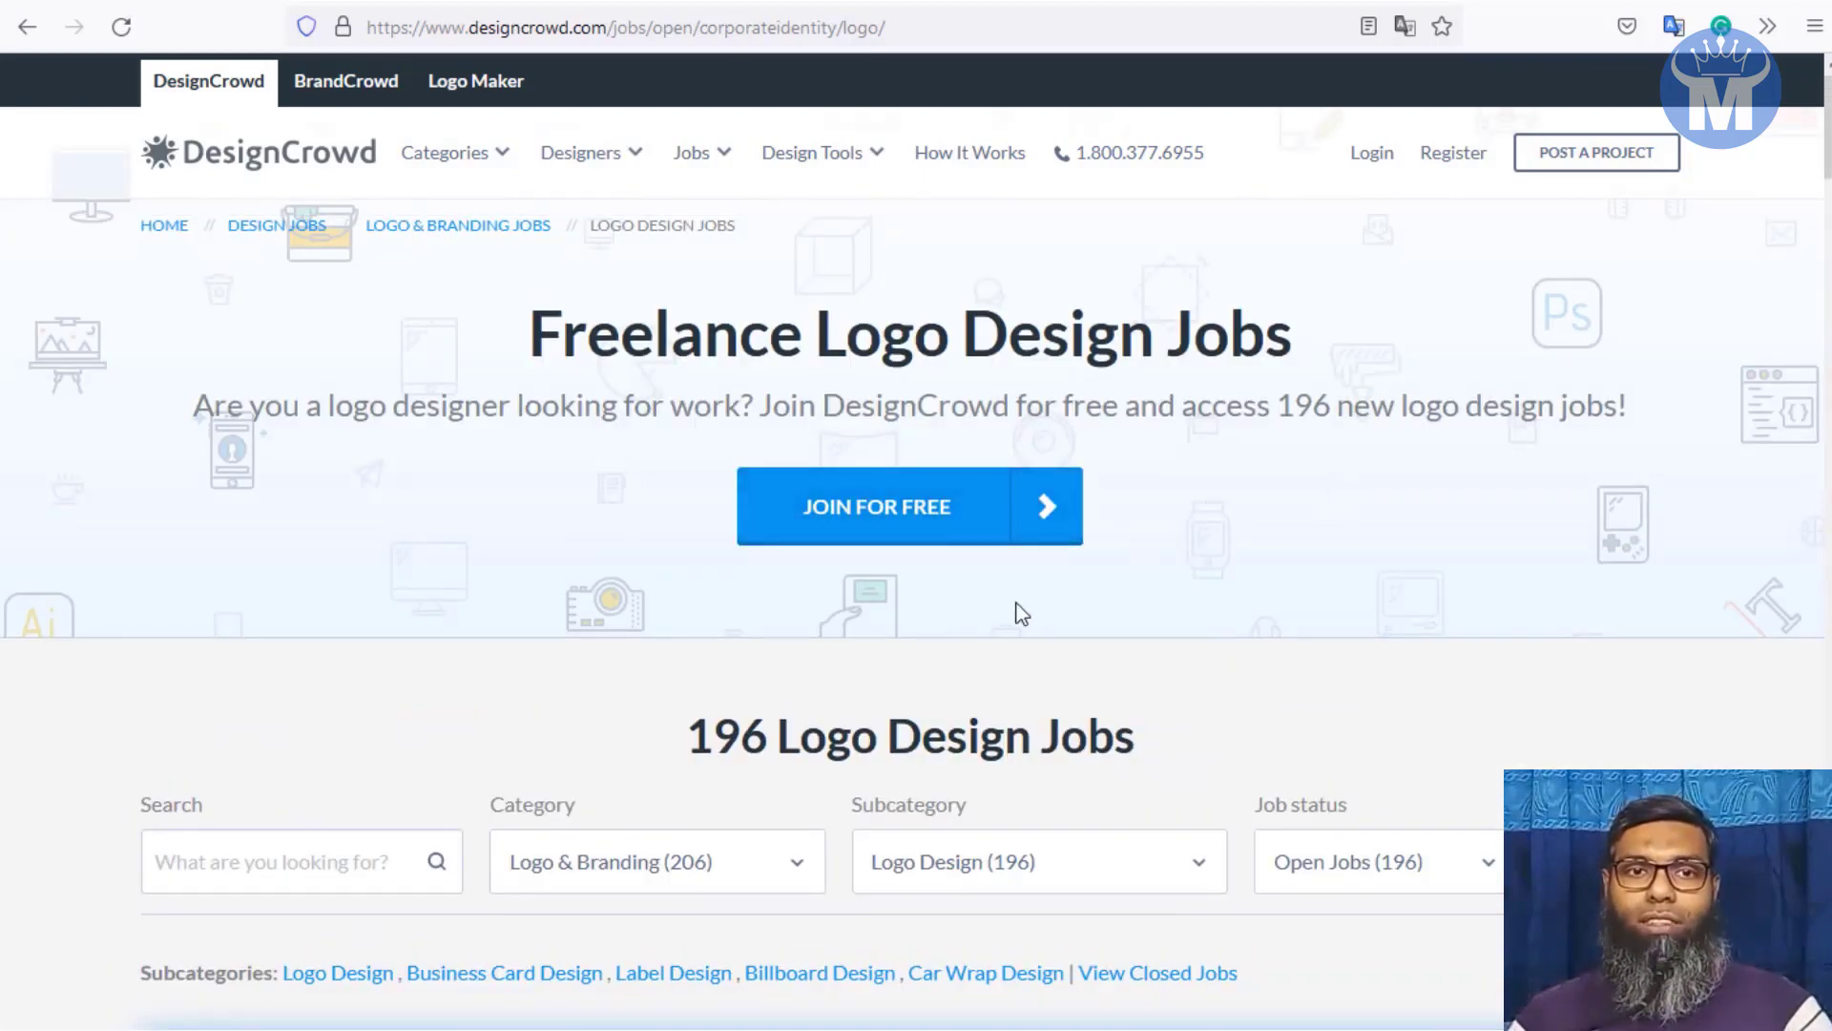
{"action": "left_click", "coordinate": [922, 520]}
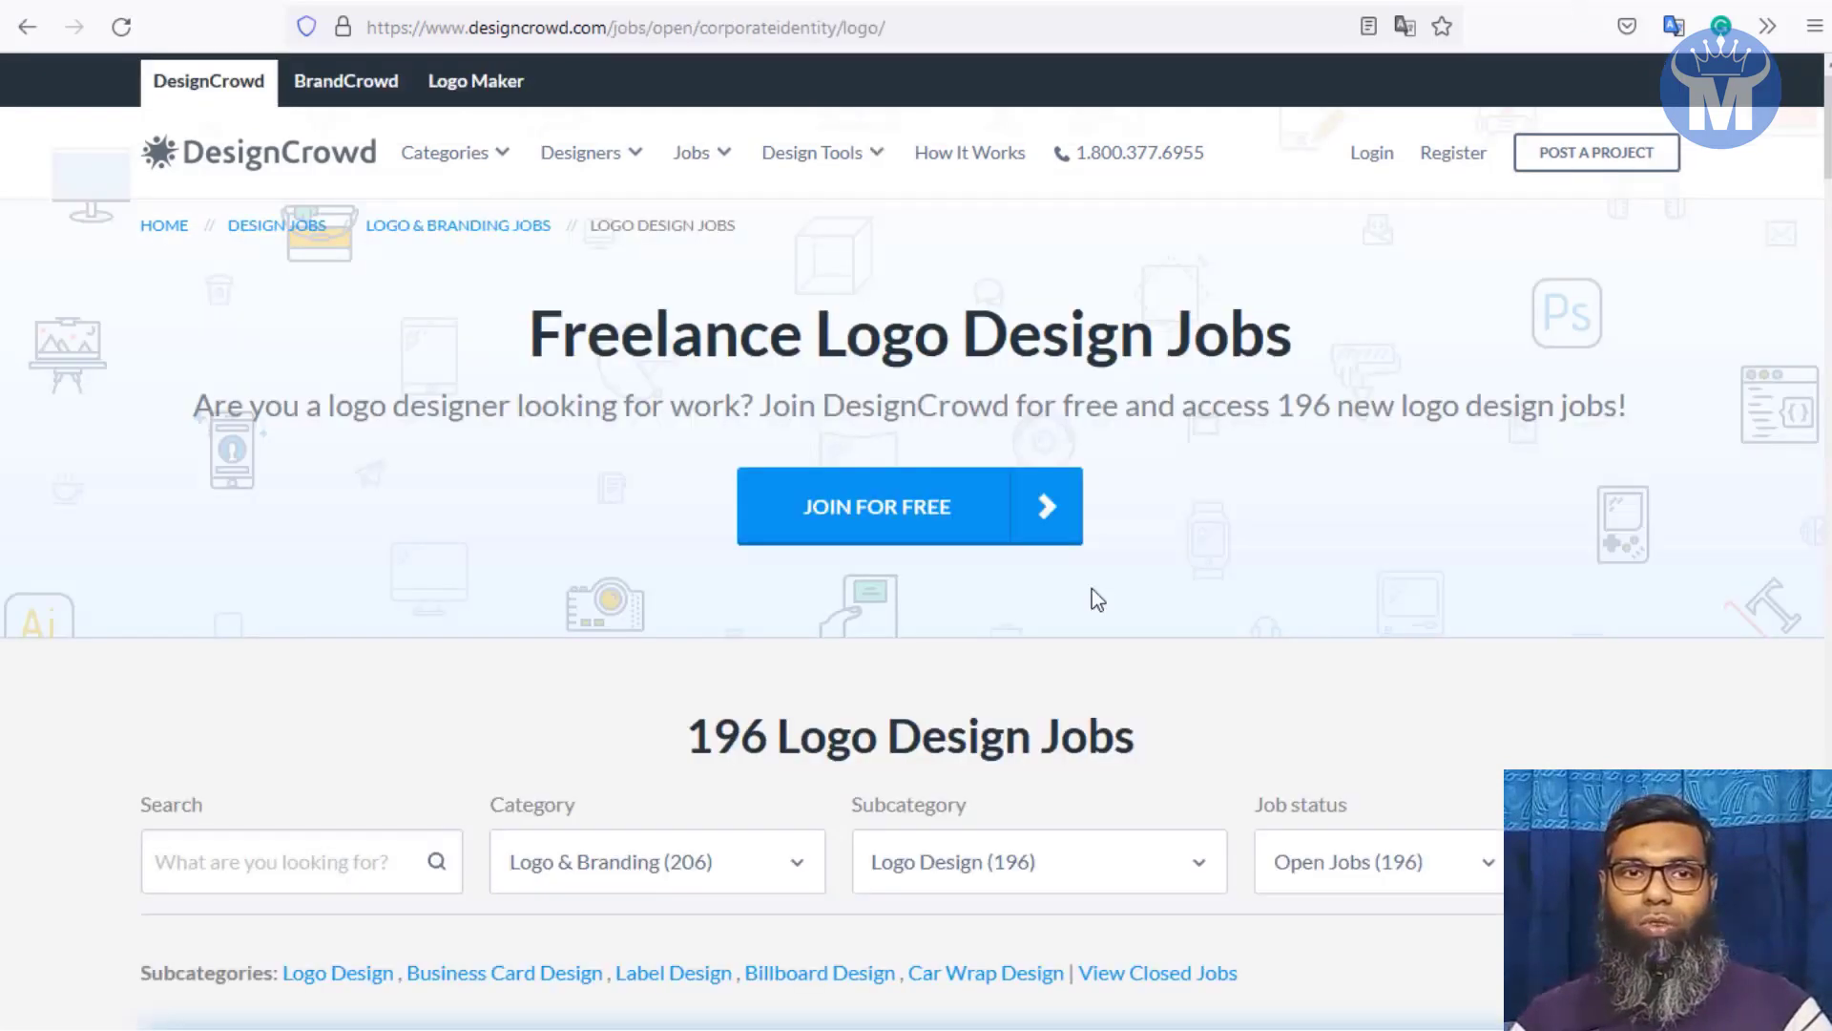
Step: In Adobe Spark Post, show flyer templates like Neon Party and Fun Run beside the Day of the Dead flyer
{"action": "scroll", "coordinate": [1308, 564], "scroll_direction": "down", "scroll_amount": 10}
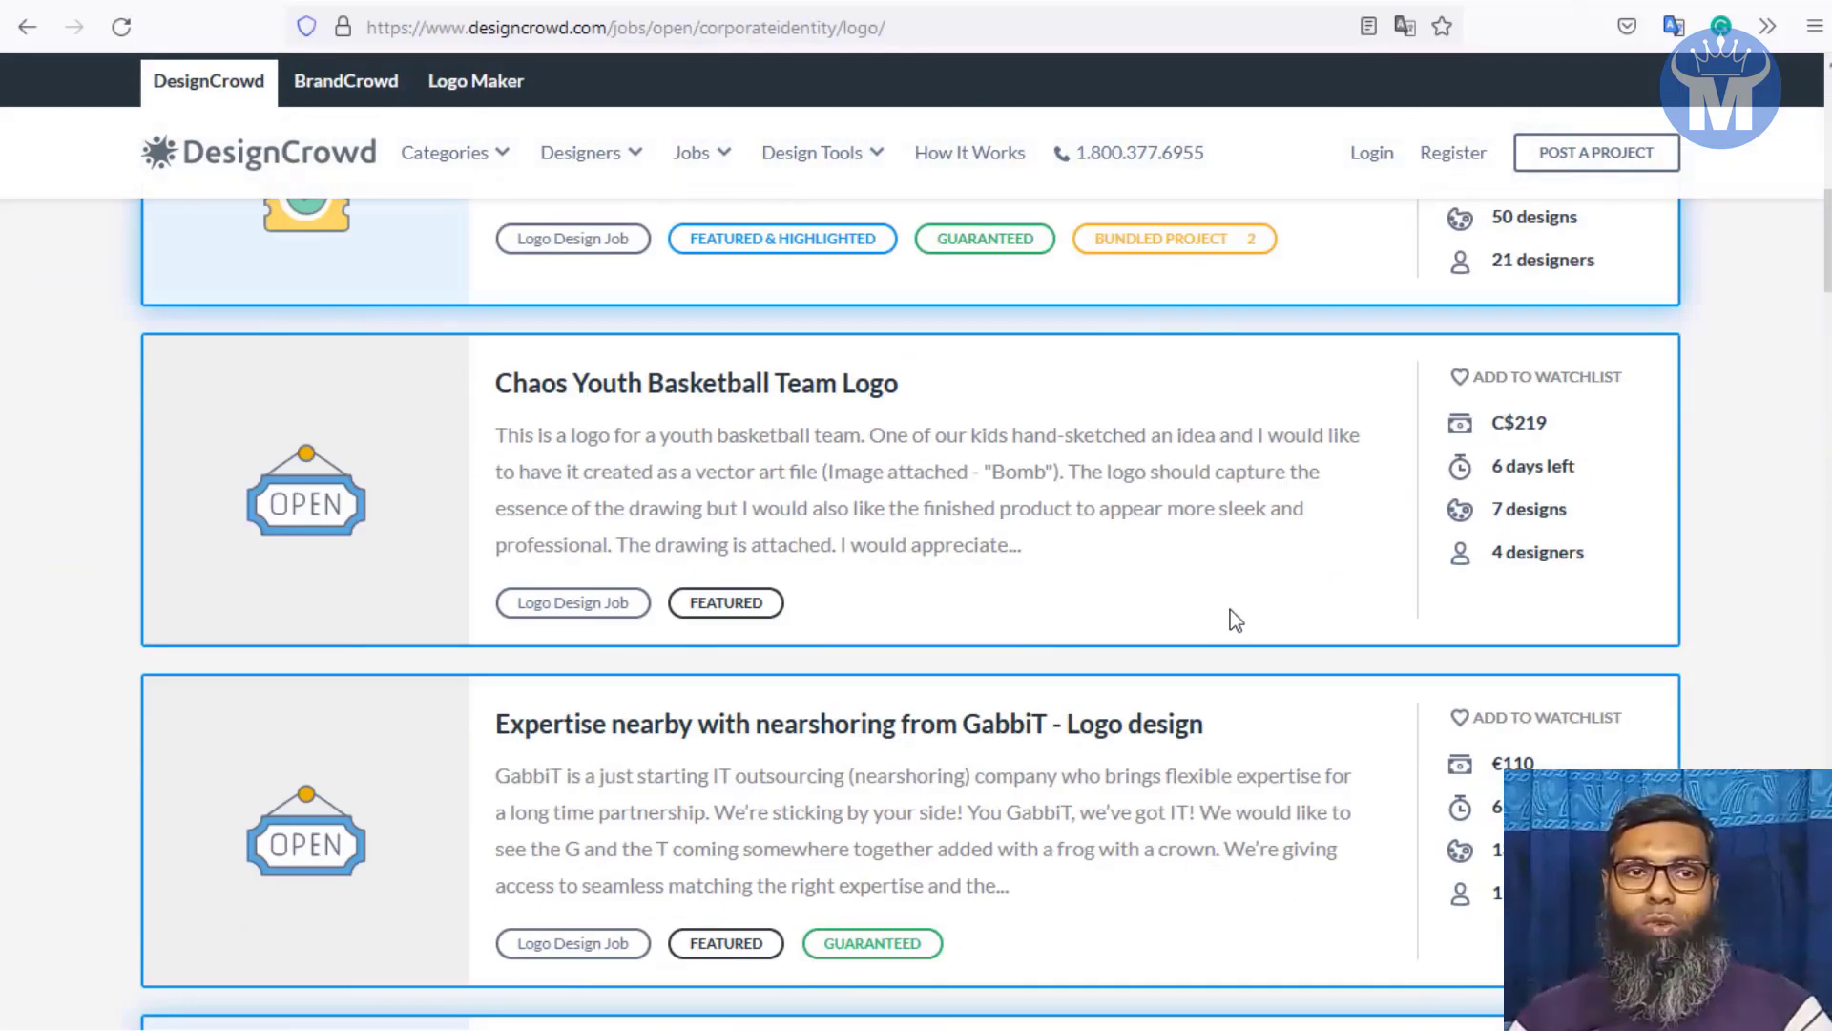
{"action": "scroll", "coordinate": [1268, 607], "scroll_direction": "up", "scroll_amount": 10}
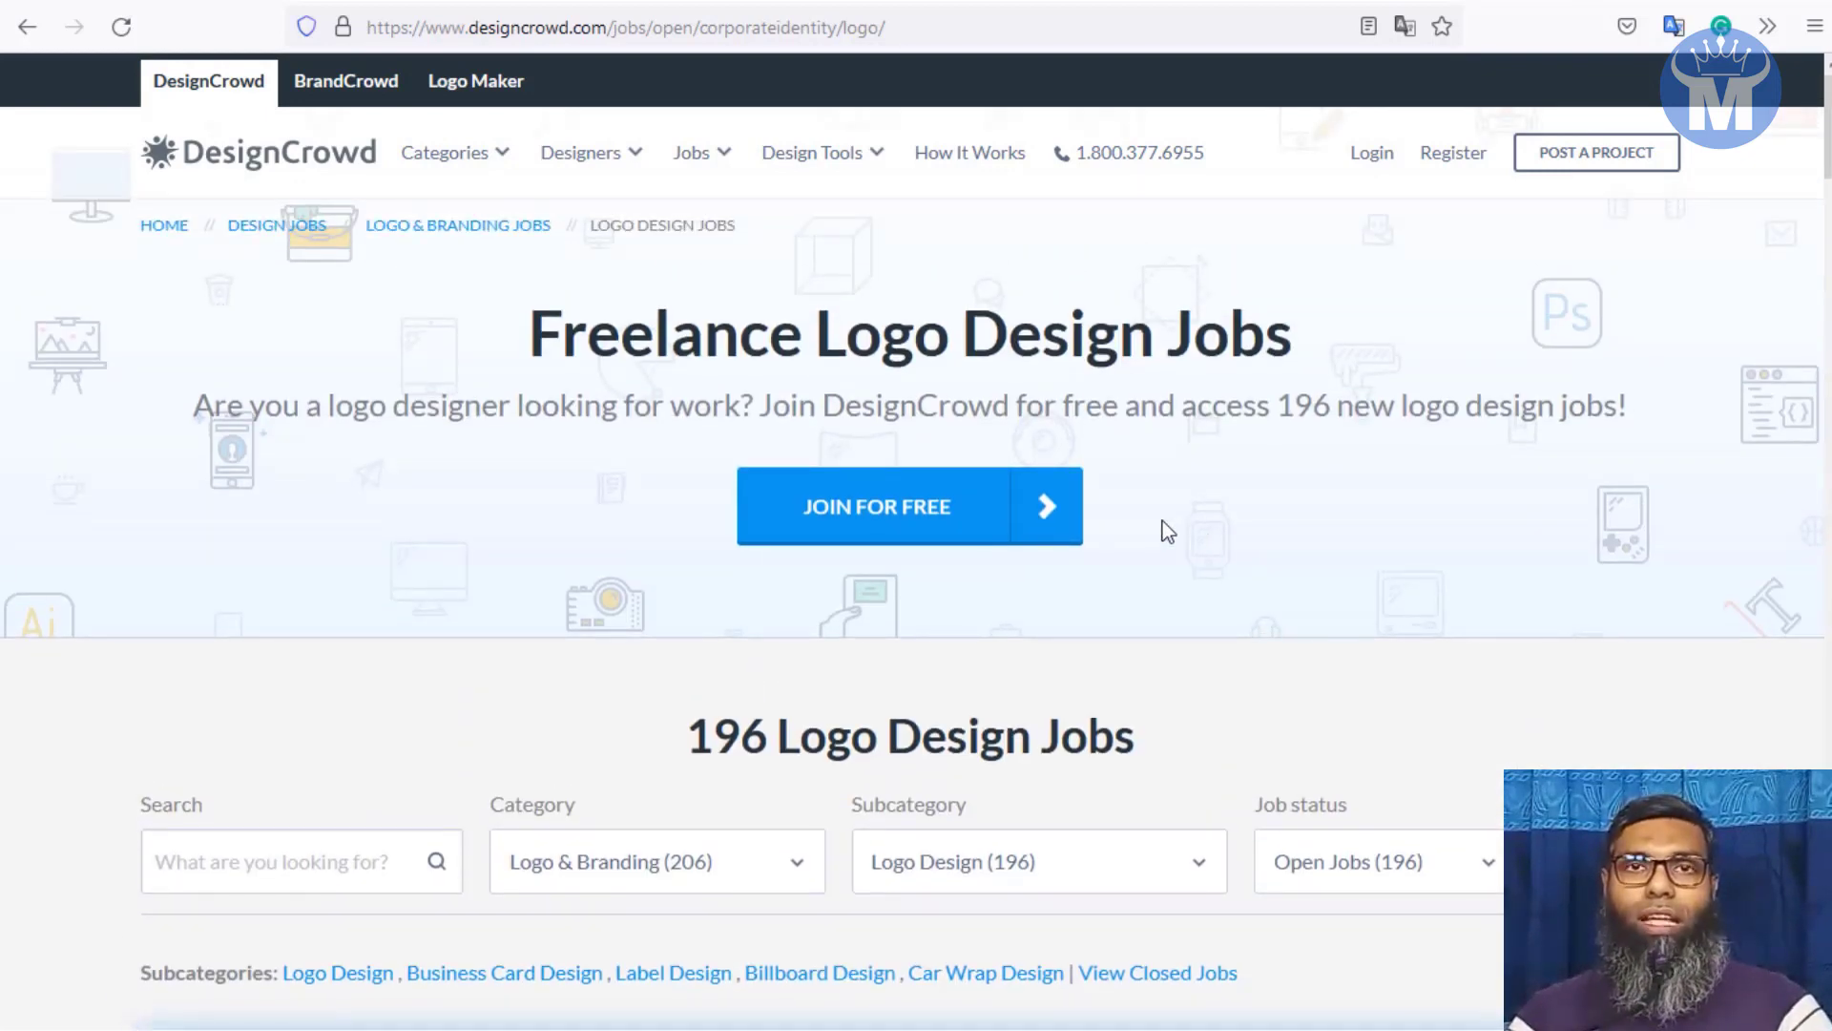
{"action": "scroll", "coordinate": [1193, 560], "scroll_direction": "down", "scroll_amount": 4}
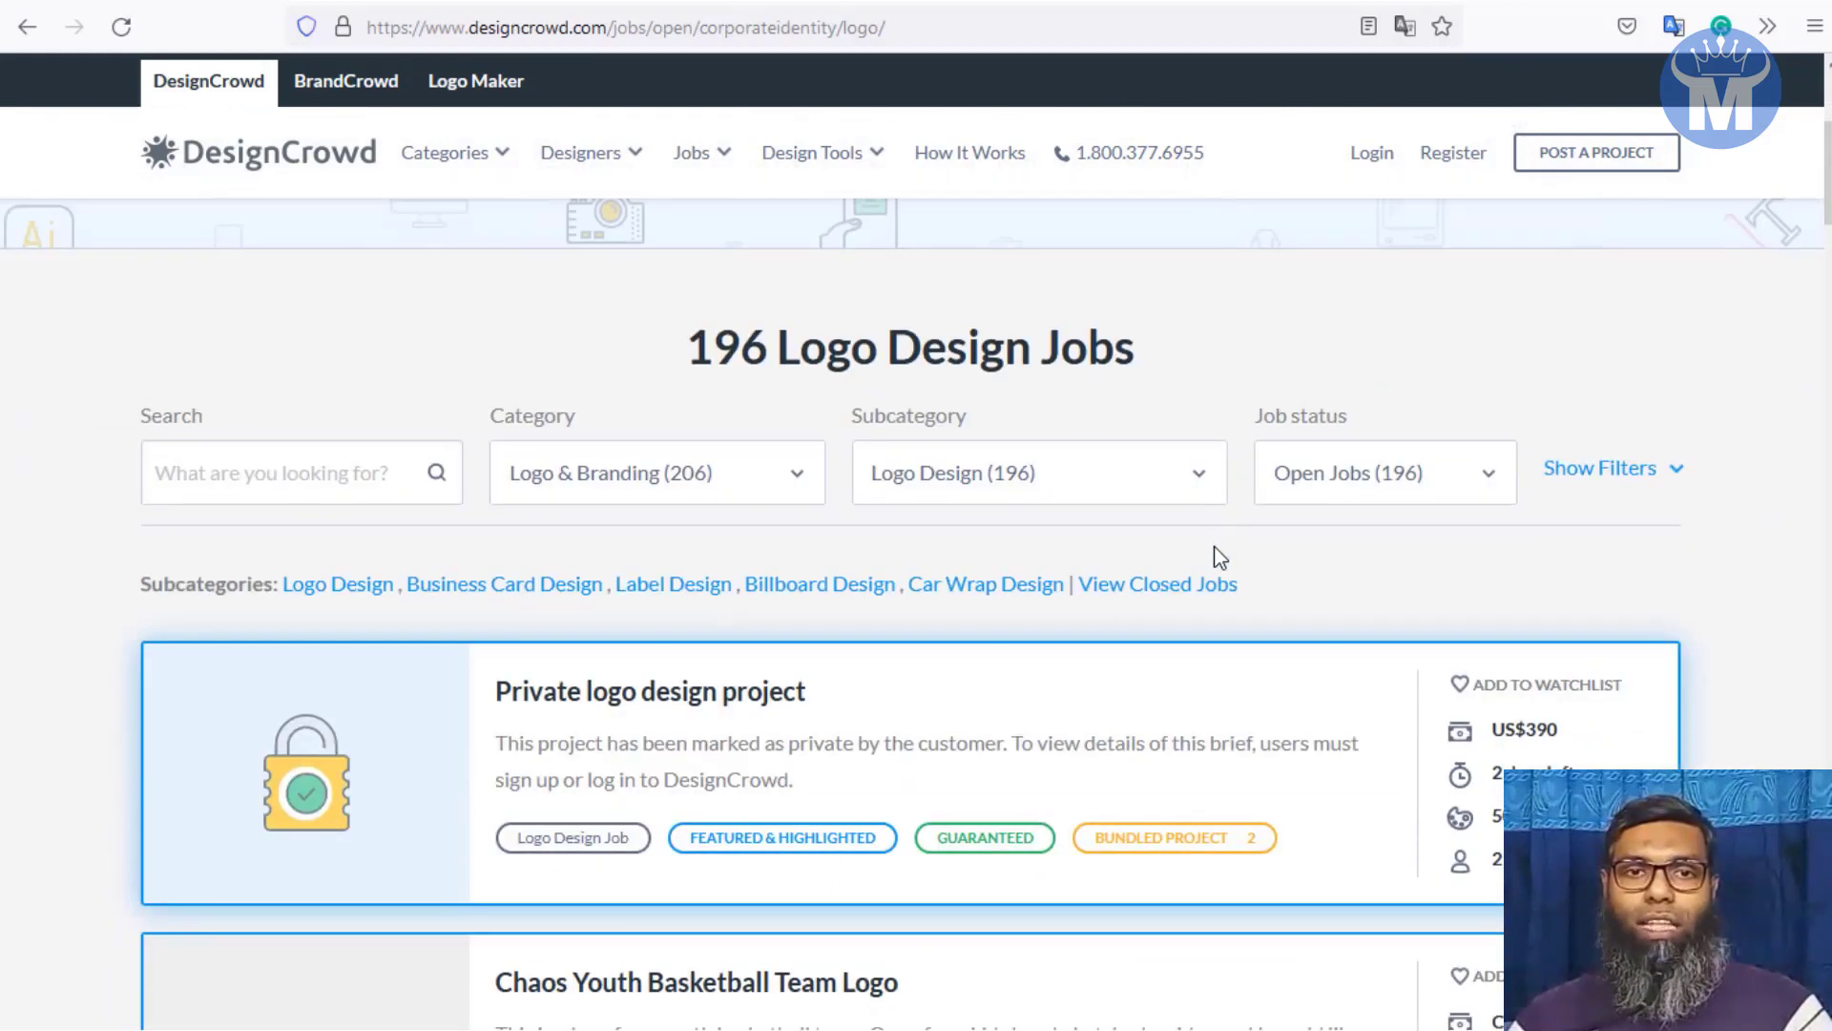
{"action": "scroll", "coordinate": [1108, 422], "scroll_direction": "up", "scroll_amount": 5}
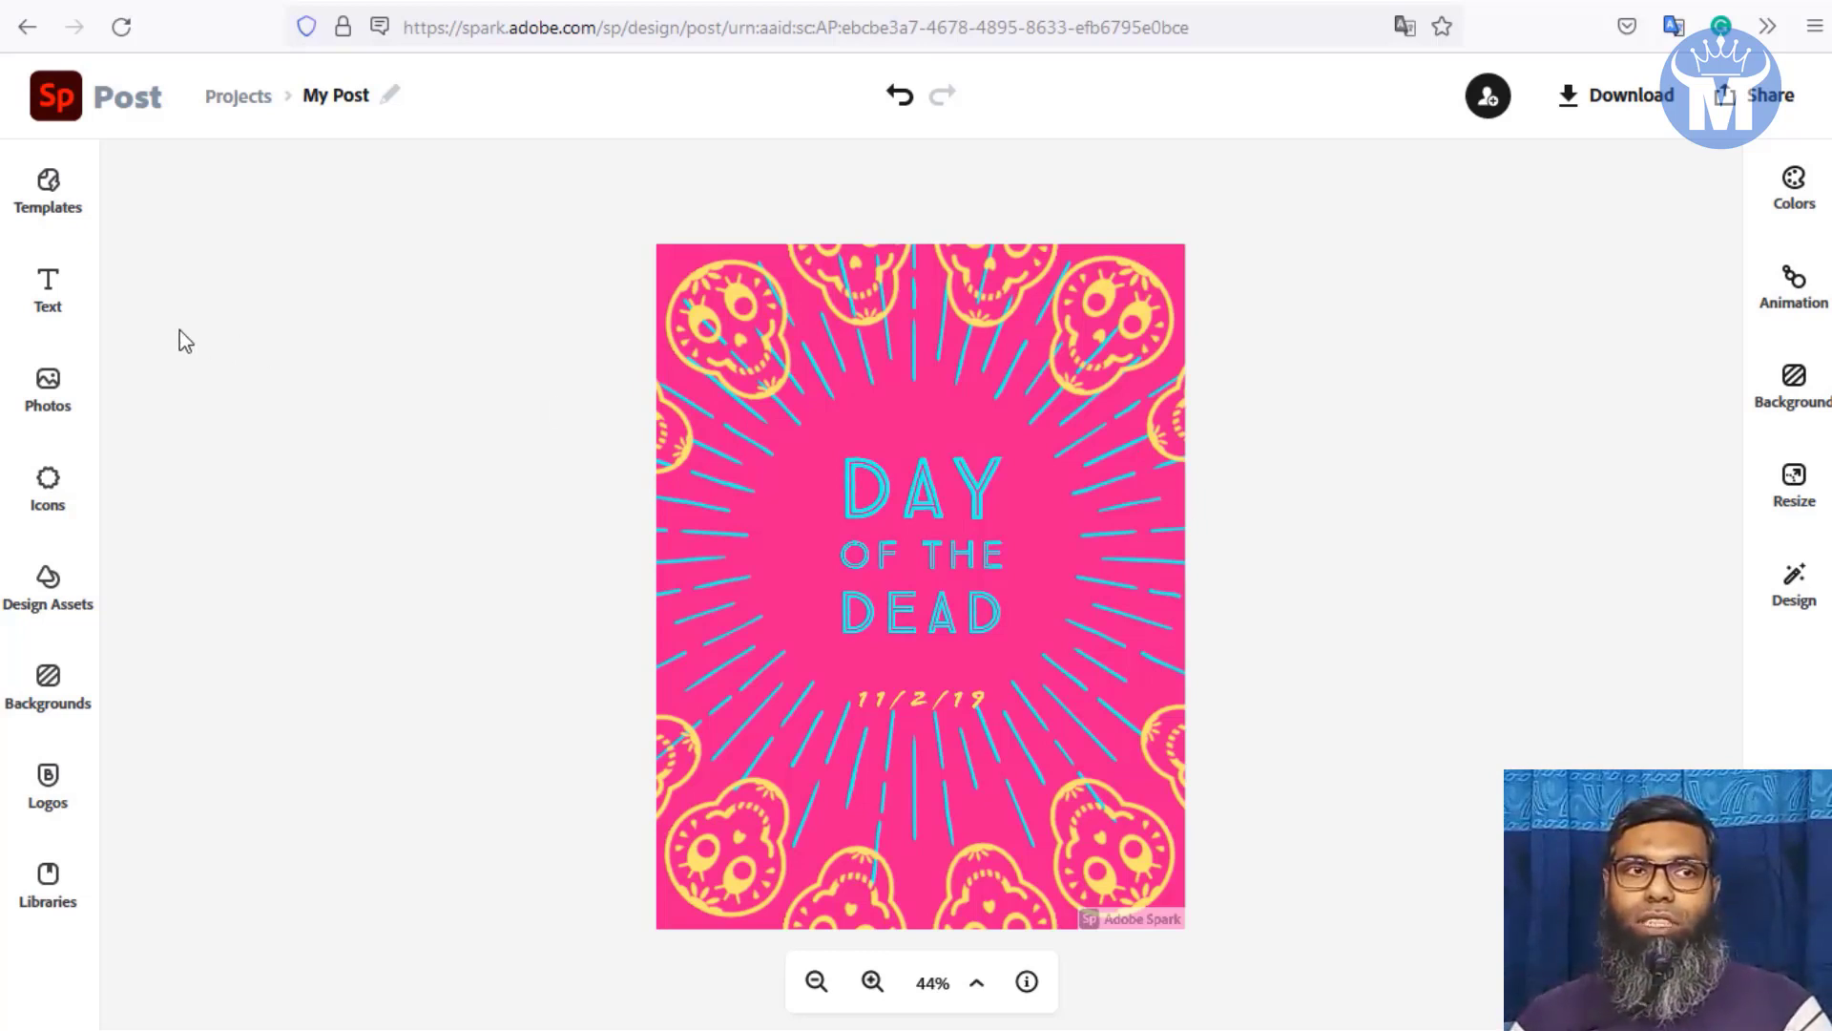
{"action": "left_click", "coordinate": [28, 196]}
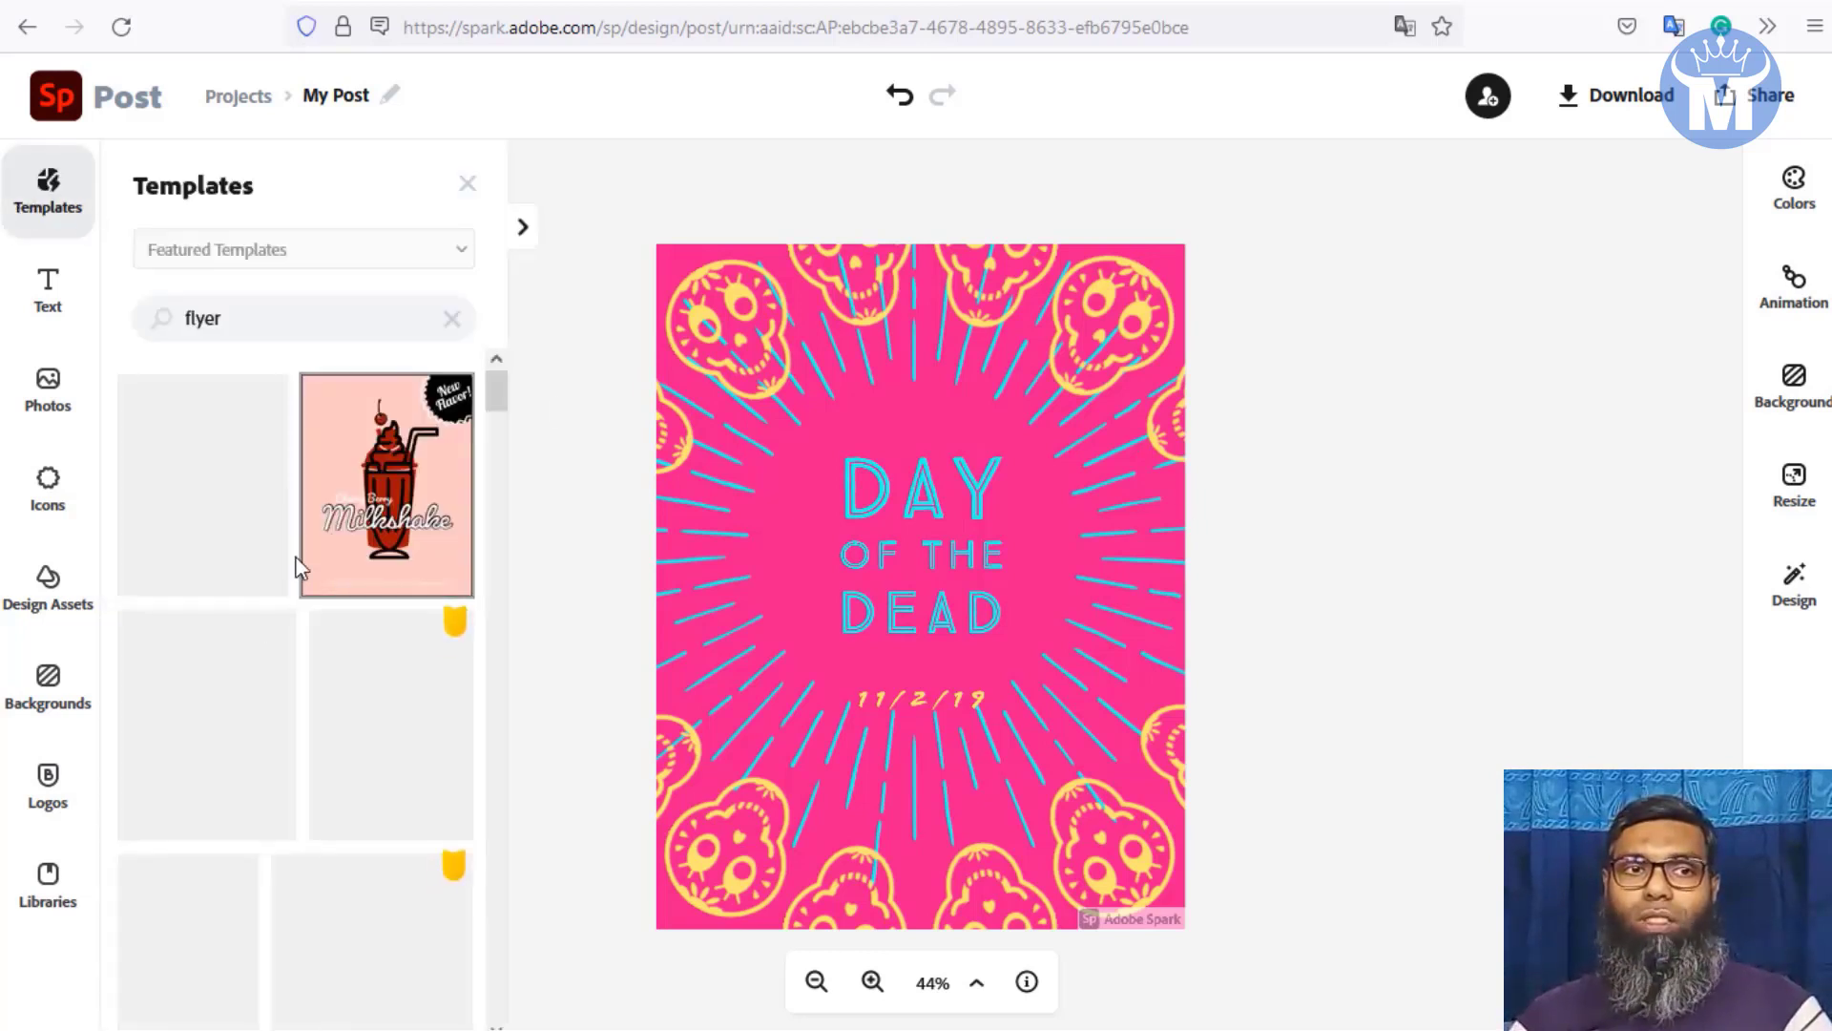
{"action": "scroll", "coordinate": [296, 611], "scroll_direction": "down", "scroll_amount": 5}
{"action": "scroll", "coordinate": [333, 651], "scroll_direction": "down", "scroll_amount": 4}
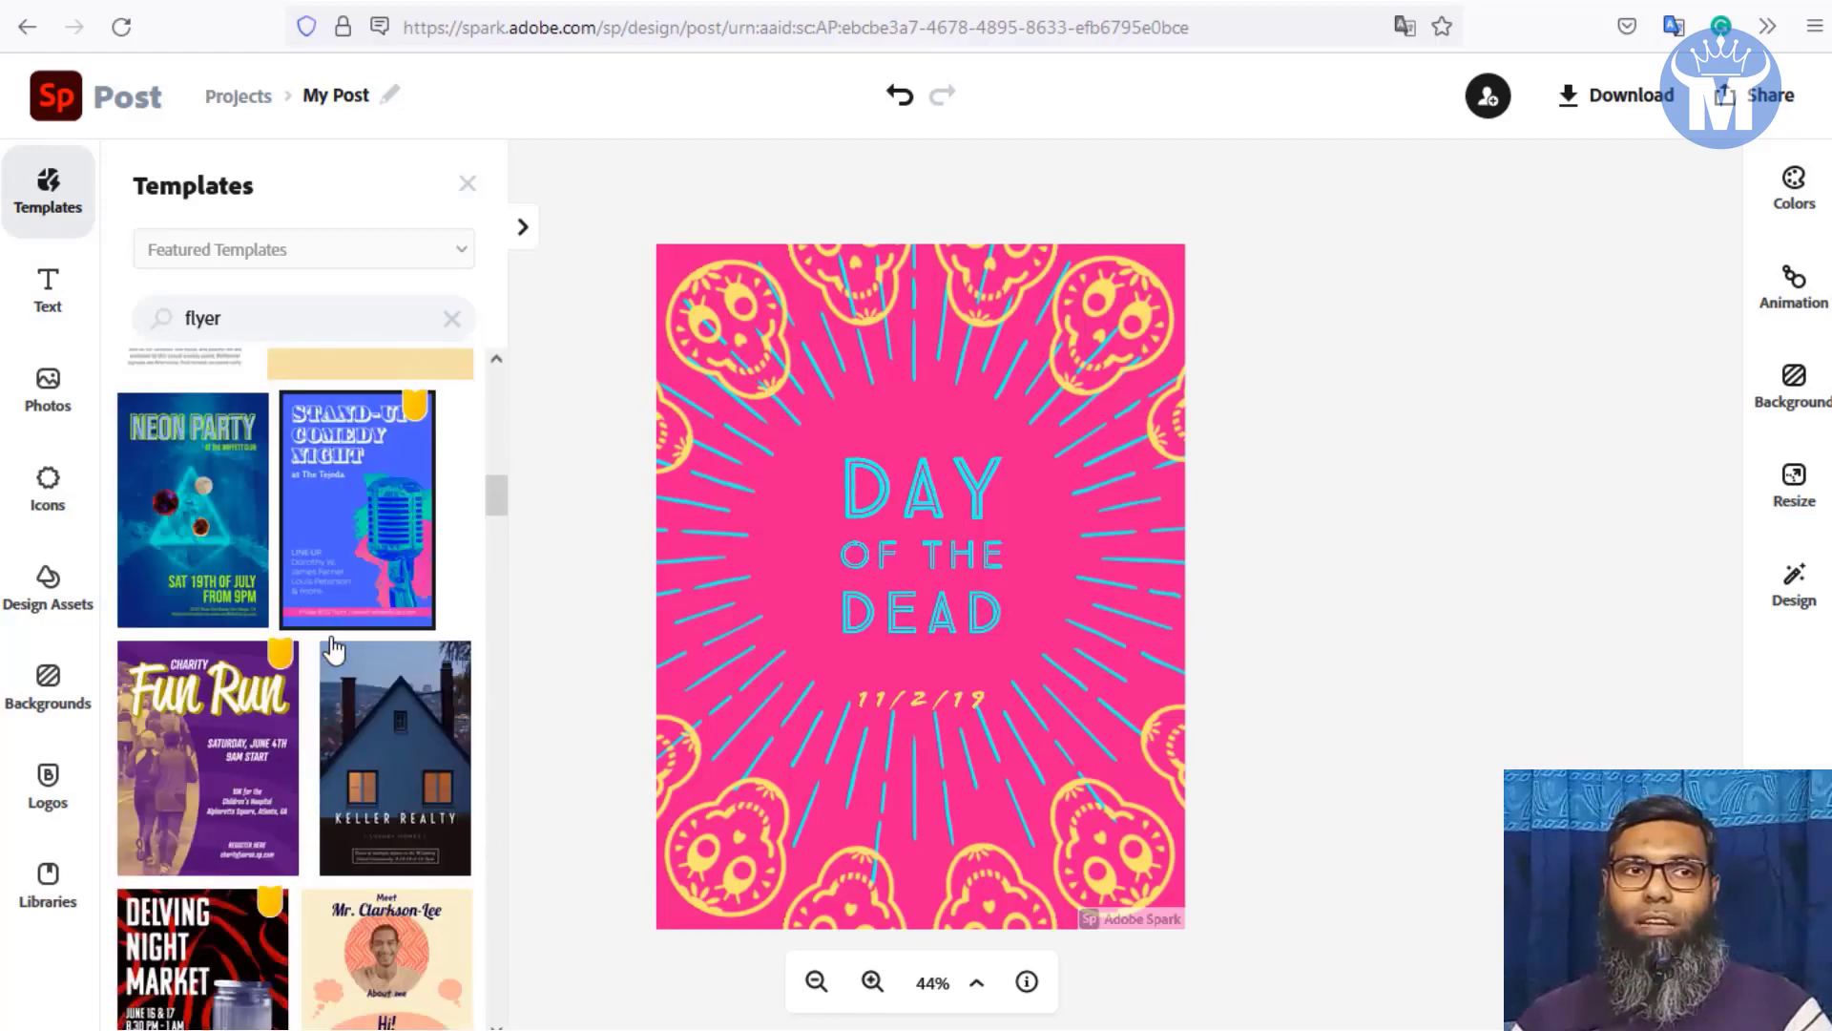